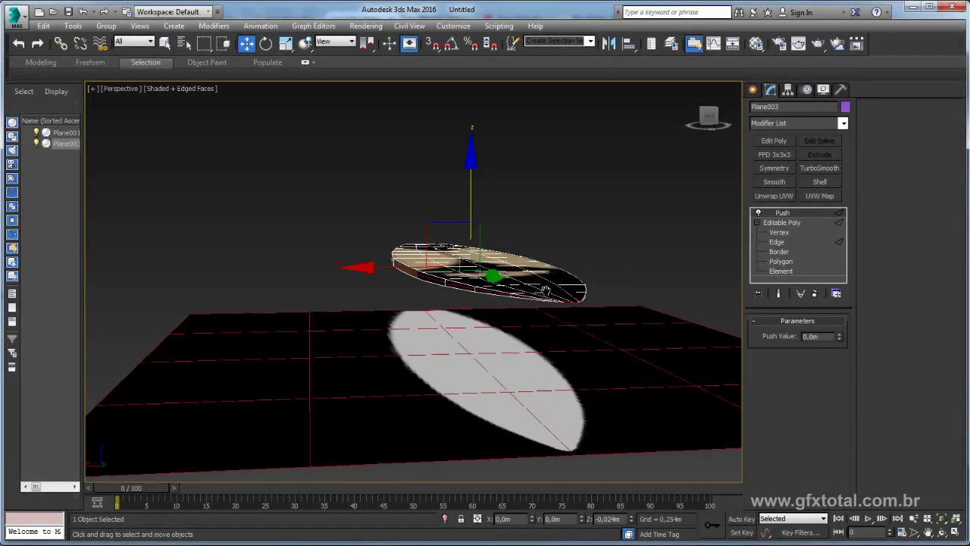
- Adjust the surfboard's Push modifier value, settling on a subtle 0,014m push
scroll(546, 290, up, 5)
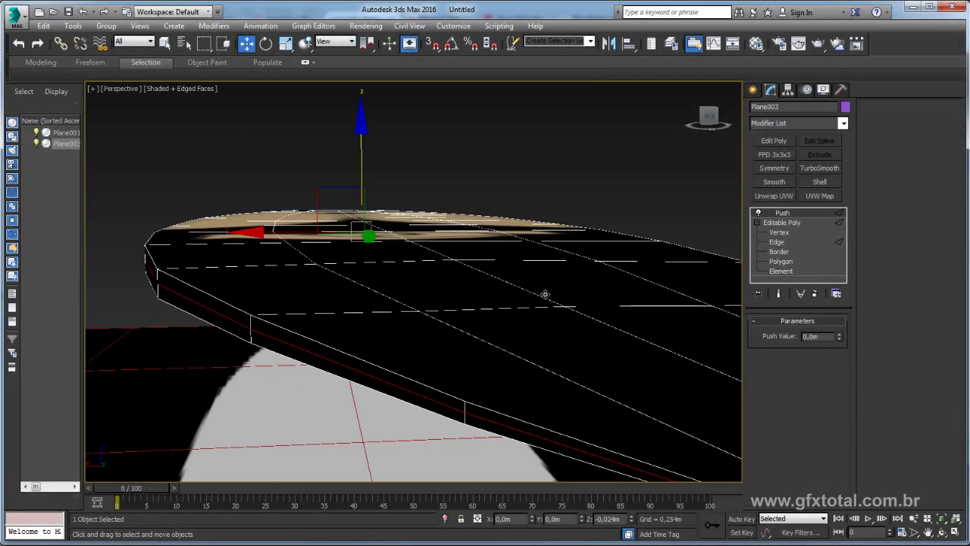
scroll(546, 292, down, 3)
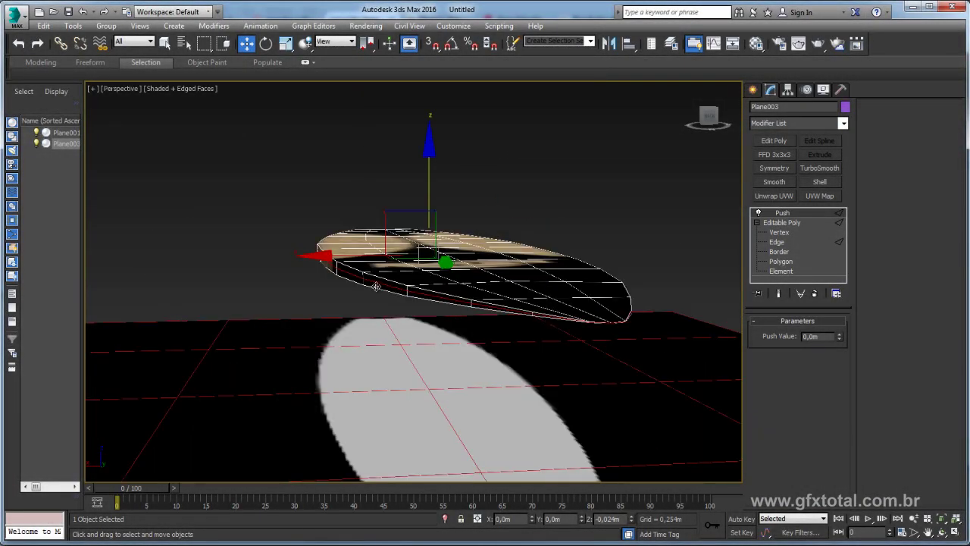
scroll(376, 287, up, 2)
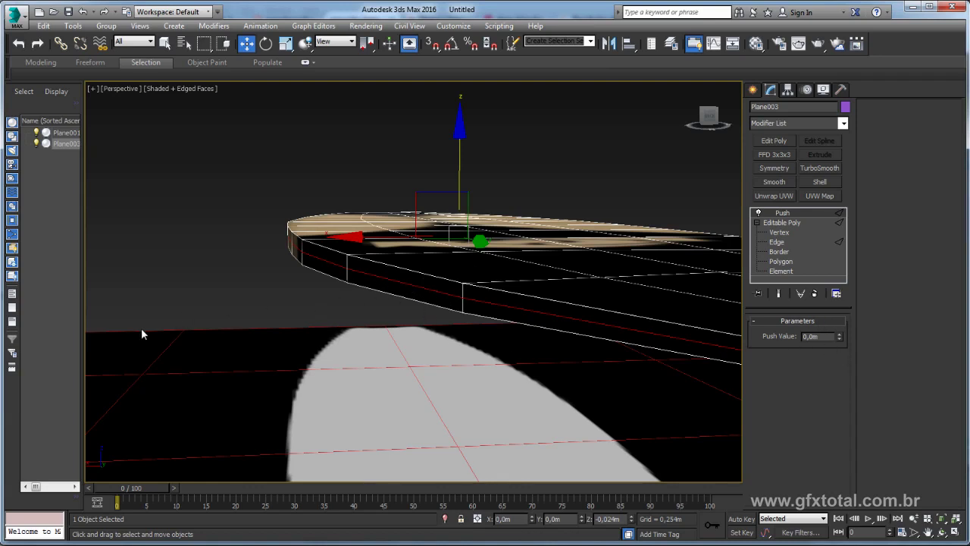
drag(840, 337, 833, 321)
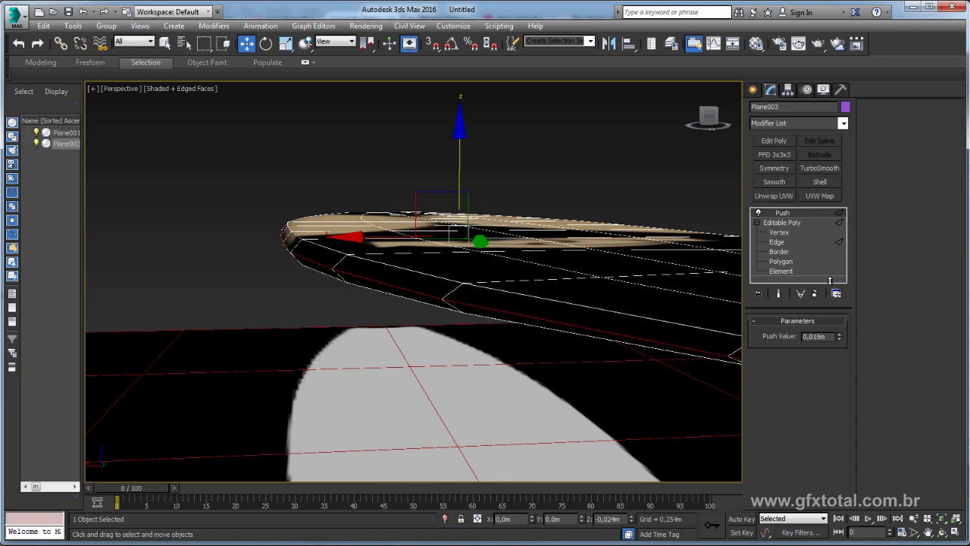
key(shift+z)
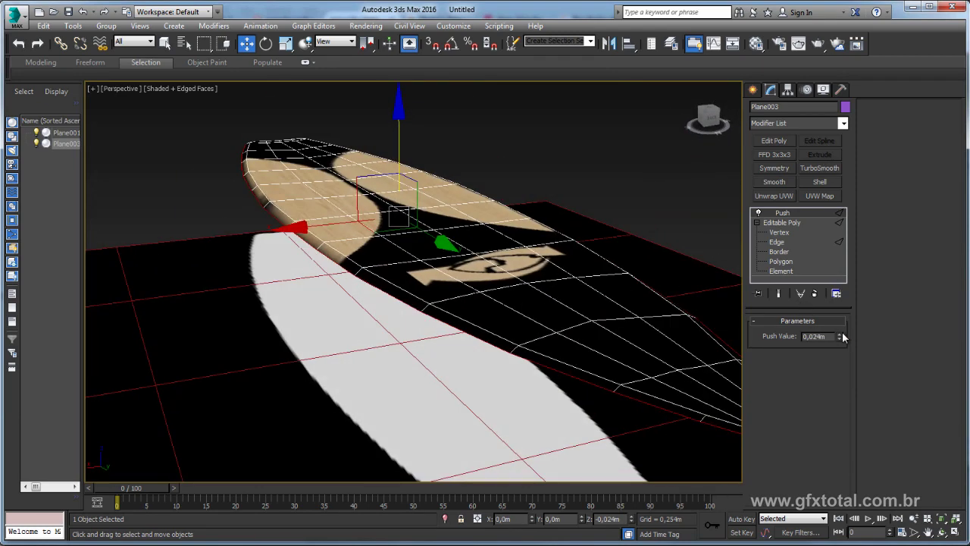
drag(840, 337, 840, 318)
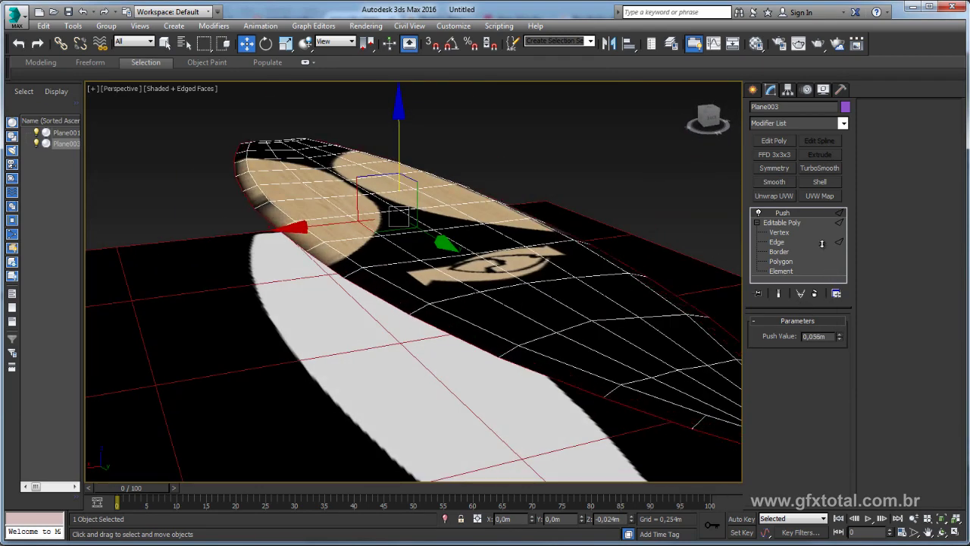
key(shift+z)
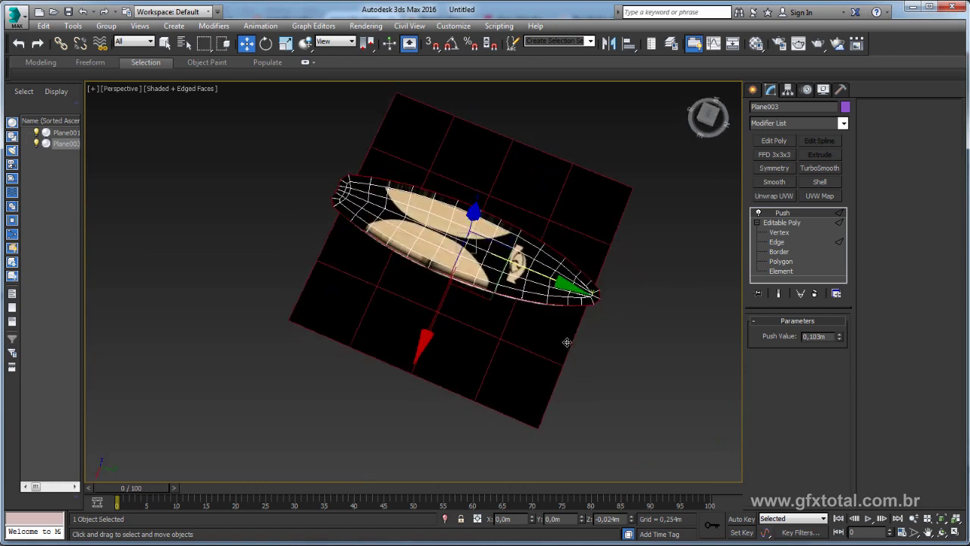
key(shift+z)
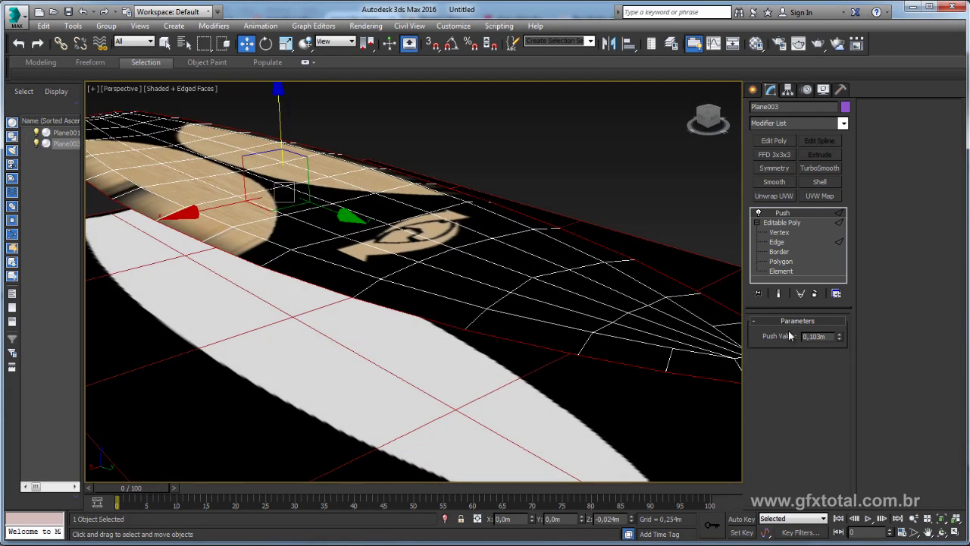
mouse_move(840, 339)
mouse_down()
mouse_move(809, 372)
mouse_move(809, 388)
mouse_up()
alt+middle_drag(401, 307, 509, 271)
- Convert the board to Editable Poly and chamfer its rim edges by 0.002m
right_click(551, 221)
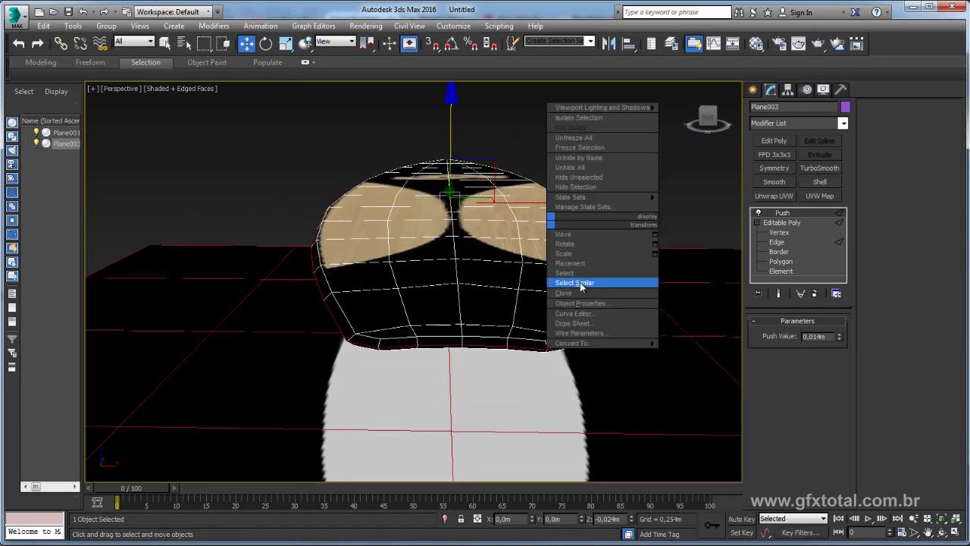
mouse_move(573, 344)
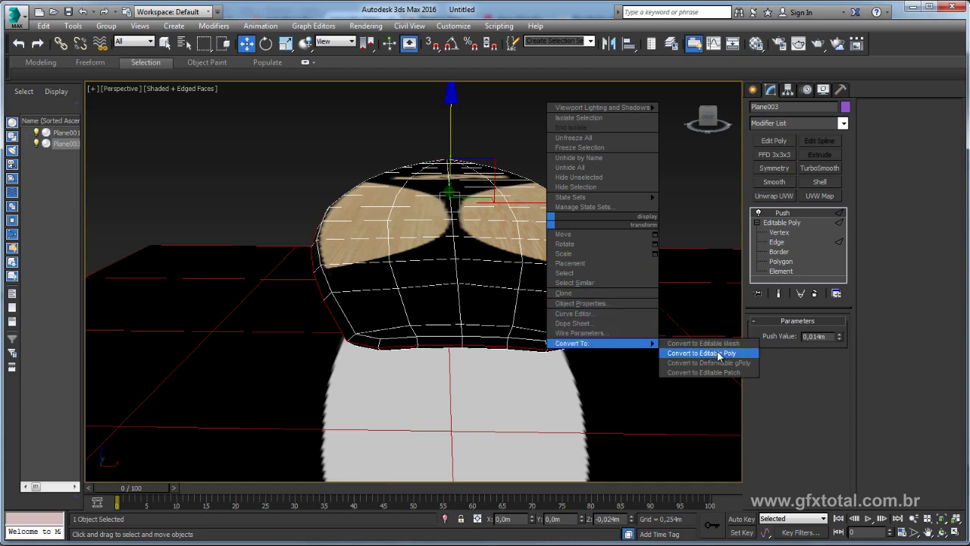
click(718, 356)
alt+middle_drag(702, 341, 503, 262)
key(2)
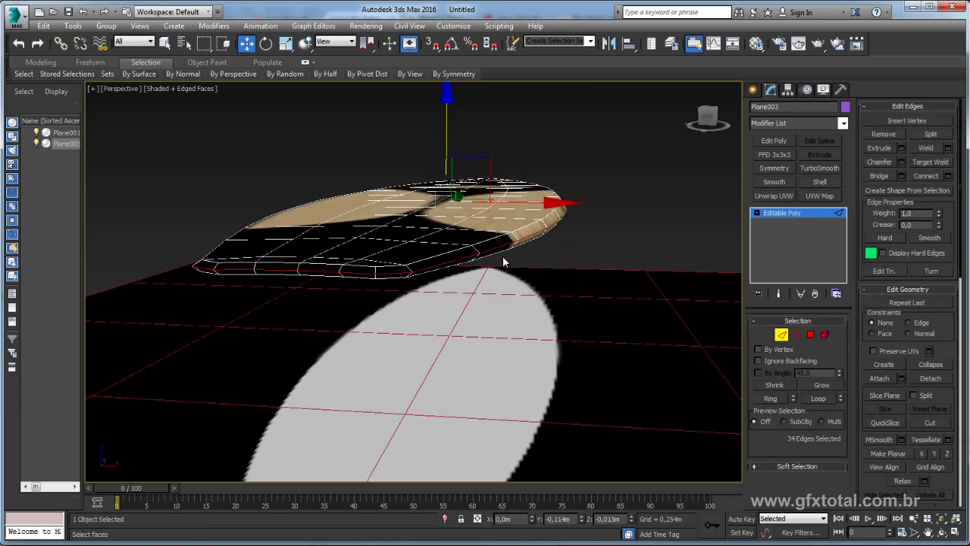
scroll(503, 262, up, 3)
scroll(567, 271, up, 2)
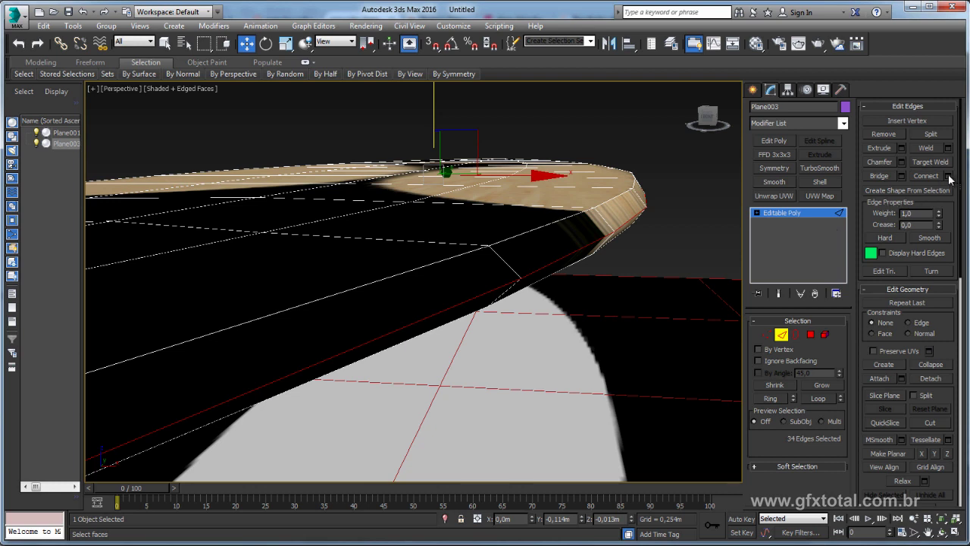
click(901, 162)
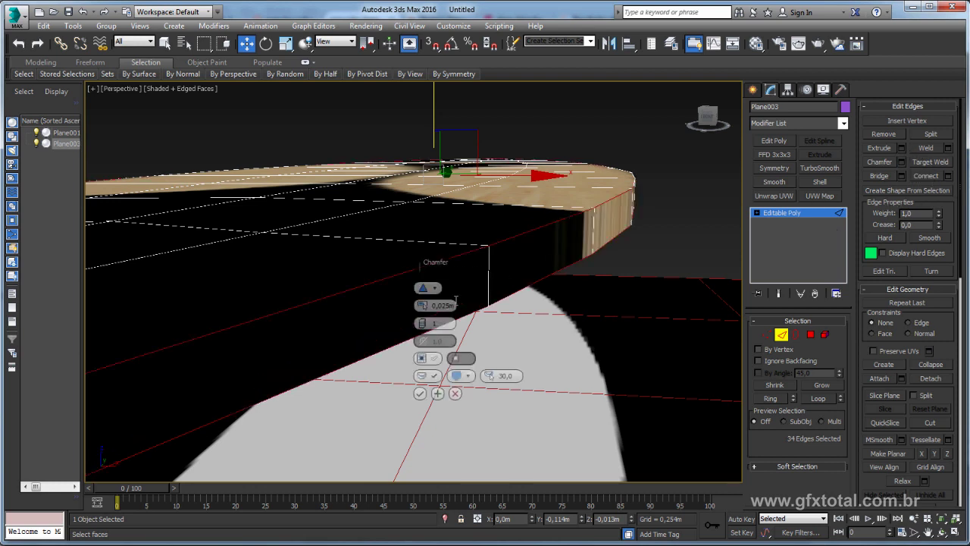
drag(423, 305, 423, 304)
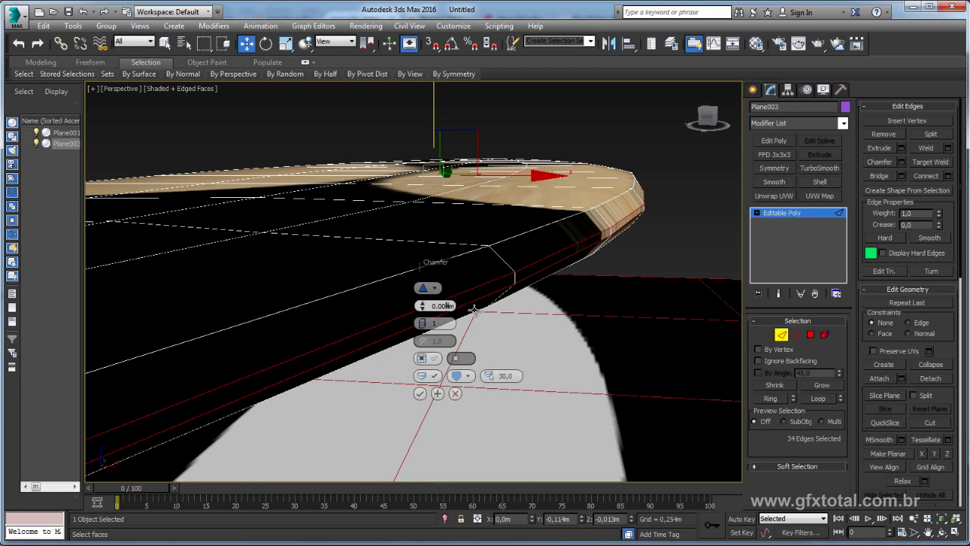
click(423, 396)
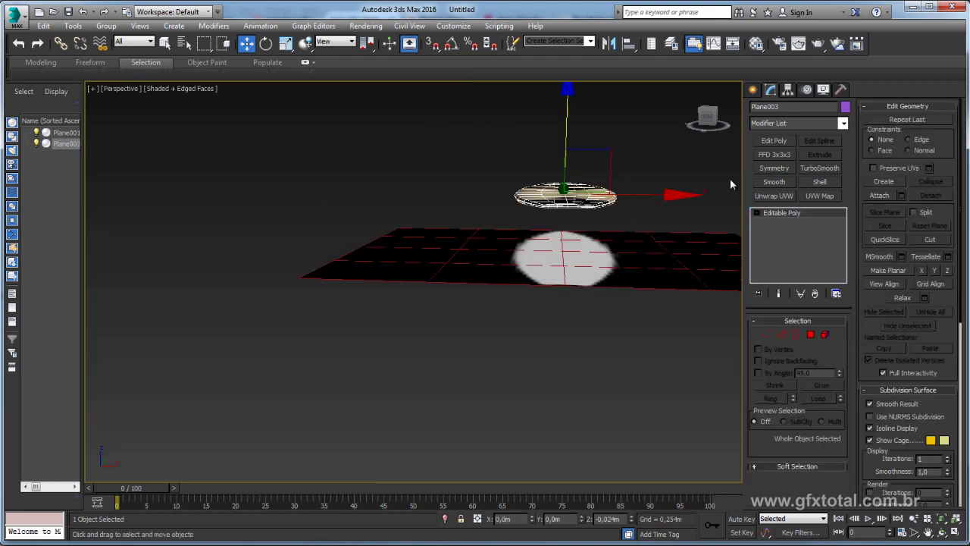
- Apply TurboSmooth to the board and compare it with the reference photo in Firefox
click(826, 169)
mouse_move(721, 169)
alt+middle_down()
mouse_move(659, 197)
mouse_move(546, 184)
mouse_move(651, 220)
mouse_move(563, 235)
mouse_move(537, 201)
mouse_move(546, 234)
mouse_move(615, 260)
mouse_move(546, 276)
mouse_move(384, 439)
alt+middle_up()
click(651, 221)
key(F4)
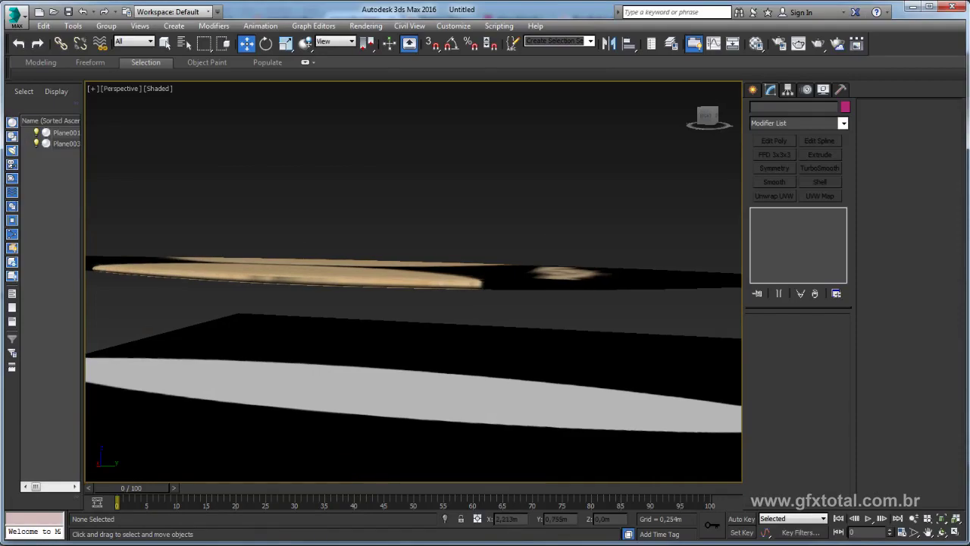
key(alt+Tab)
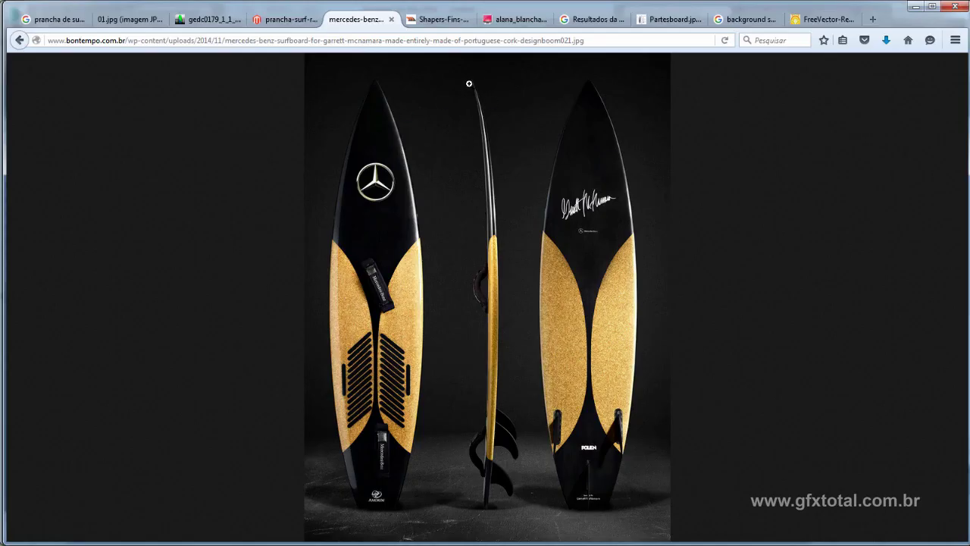
key(alt+Tab)
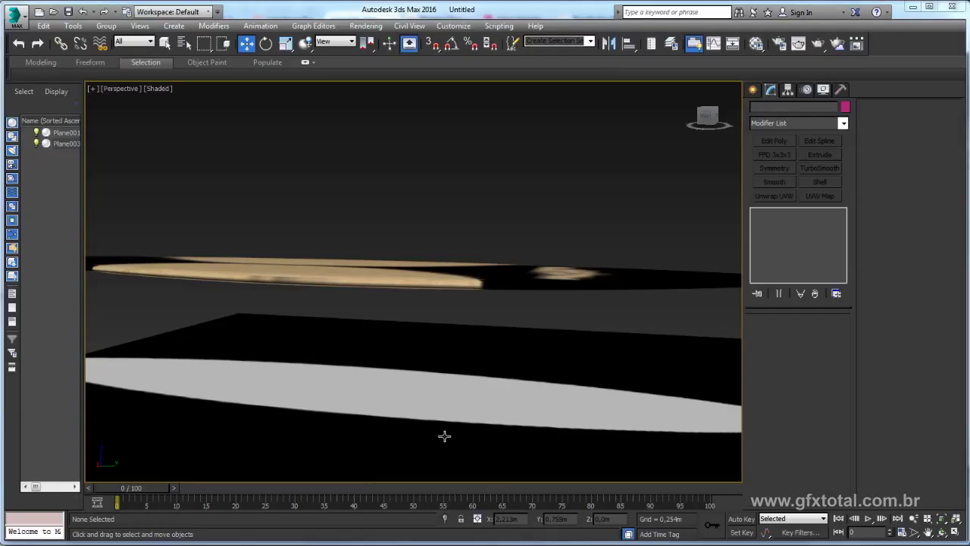
- Add an FFD 3x3x3 modifier to the surfboard and enter its Control Points level
click(455, 279)
alt+middle_drag(550, 309, 739, 260)
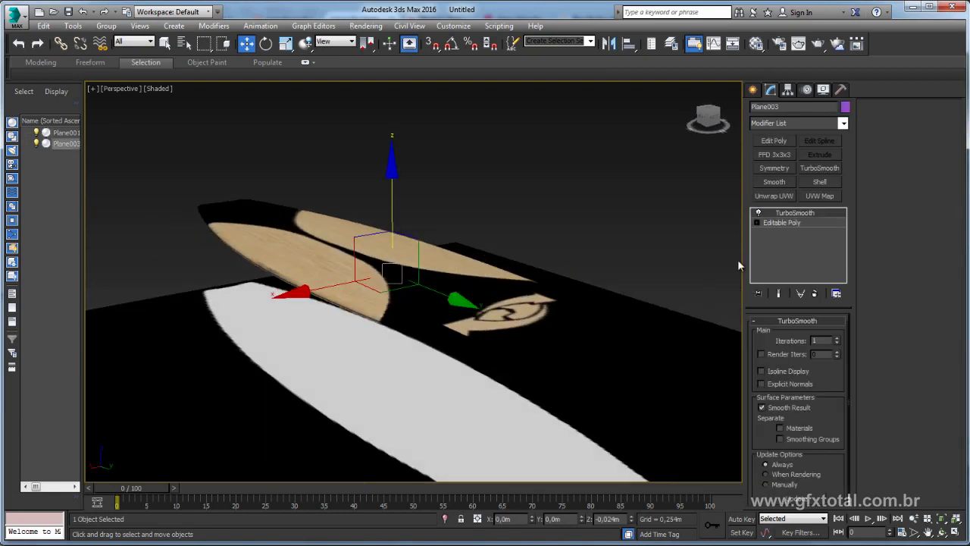
key(F4)
alt+middle_drag(670, 283, 816, 228)
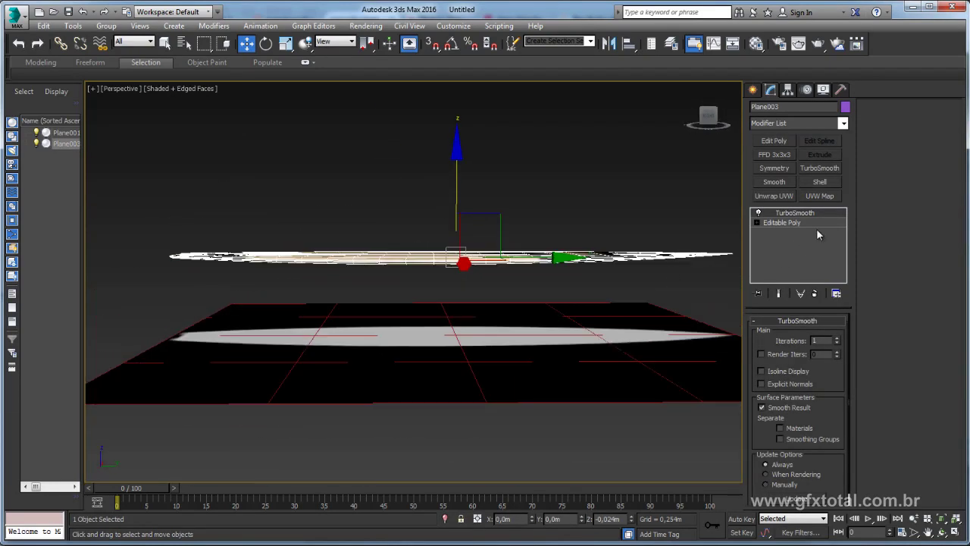
click(775, 154)
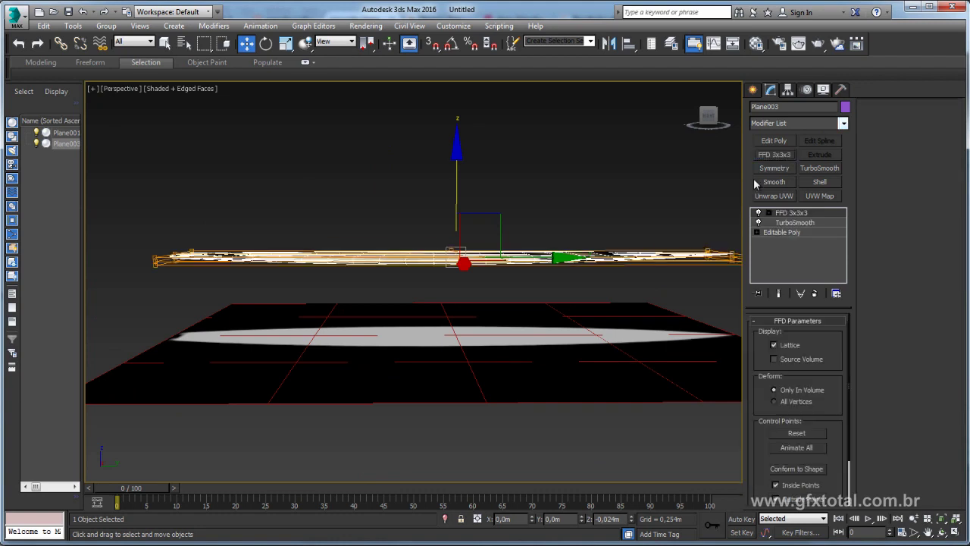
click(768, 213)
click(788, 223)
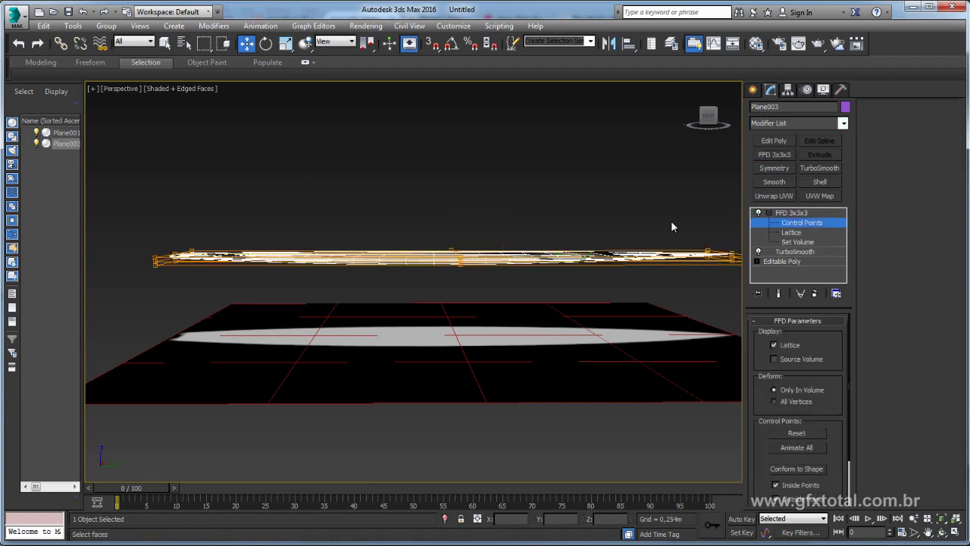
- Move the middle and end control points on Z to bend the board into a rocker
drag(426, 299, 453, 272)
drag(477, 222, 455, 259)
drag(289, 193, 162, 273)
drag(305, 205, 297, 214)
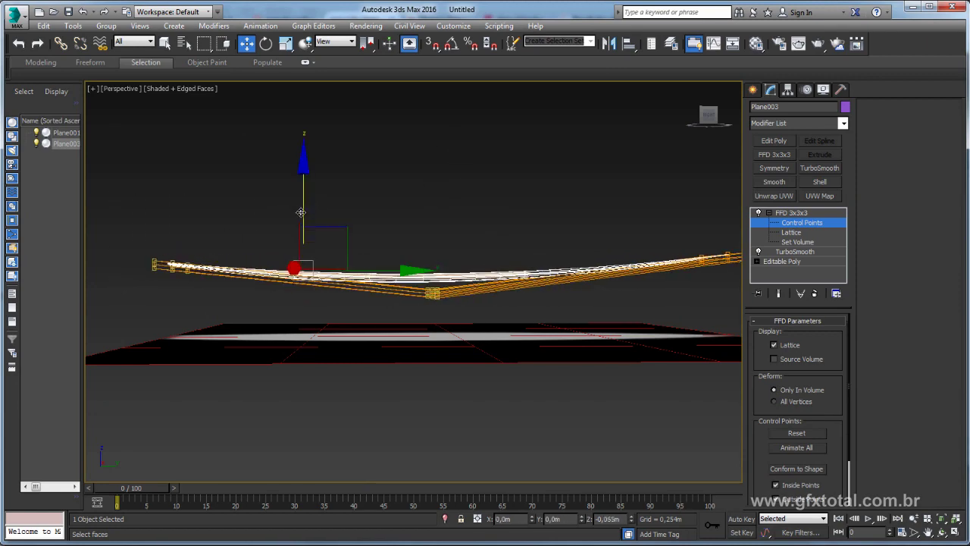
alt+middle_drag(298, 214, 459, 210)
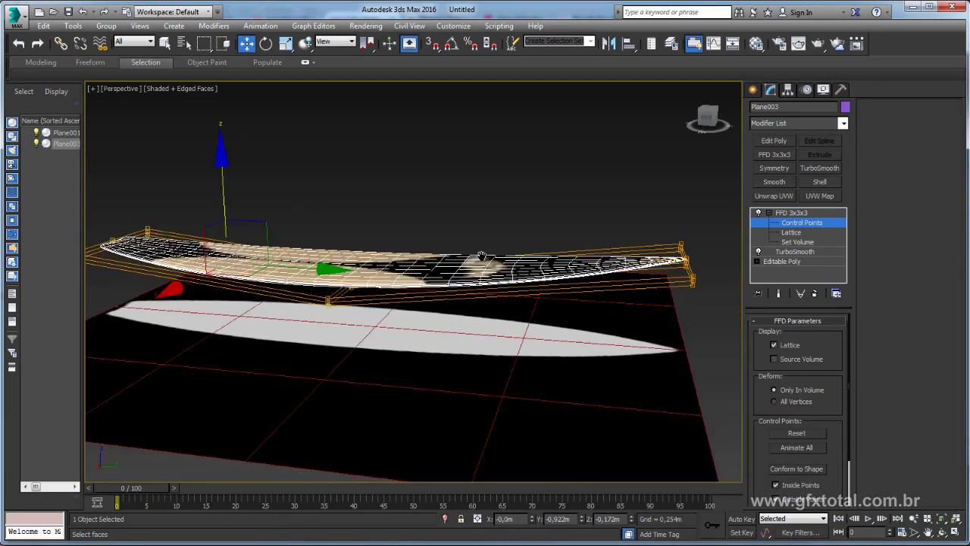
drag(625, 267, 624, 267)
alt+middle_drag(625, 268, 640, 242)
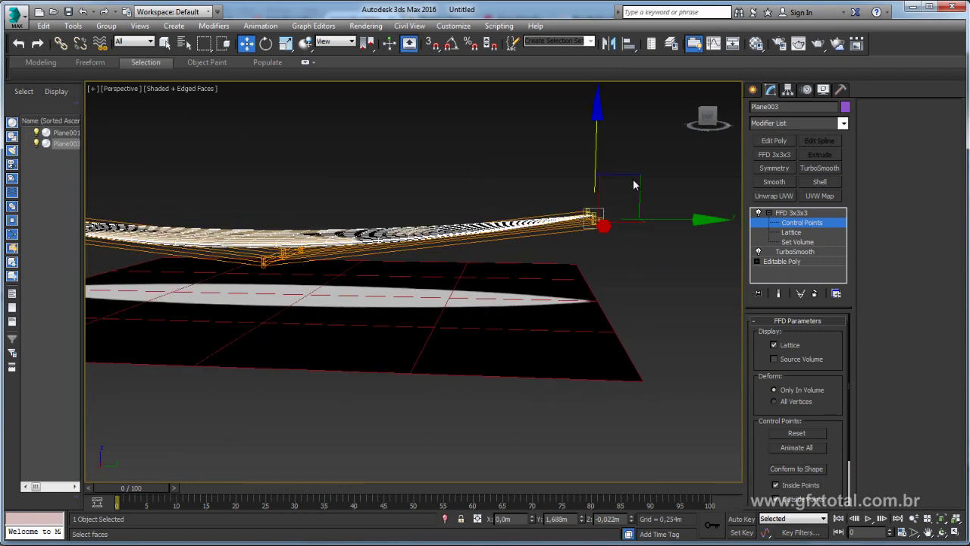
click(790, 213)
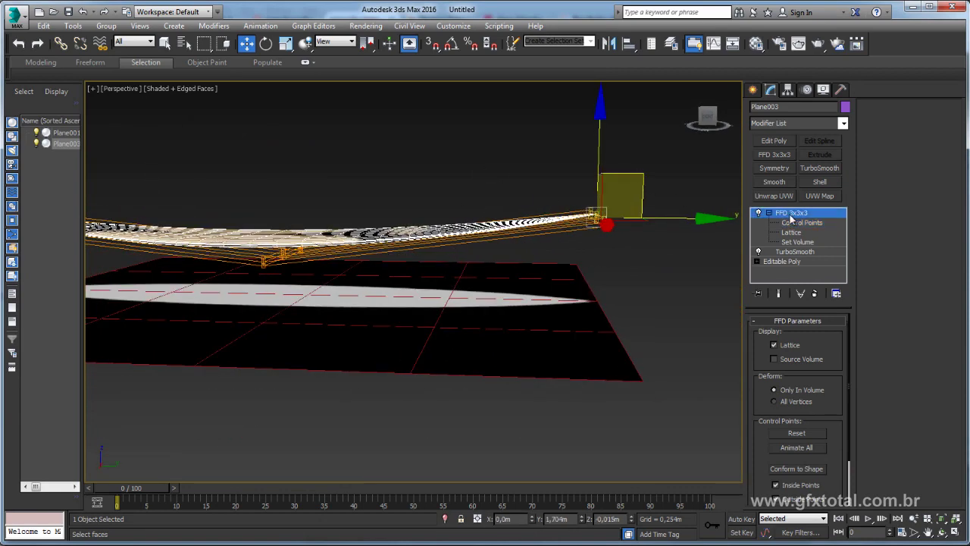
click(769, 213)
mouse_move(485, 225)
alt+middle_down()
mouse_move(489, 237)
mouse_move(511, 228)
mouse_move(591, 262)
mouse_move(589, 281)
mouse_move(509, 275)
mouse_move(399, 321)
mouse_move(568, 278)
mouse_move(386, 304)
mouse_move(450, 295)
mouse_move(445, 269)
mouse_move(434, 282)
mouse_move(429, 251)
mouse_move(609, 251)
mouse_move(429, 301)
mouse_move(761, 246)
alt+middle_up()
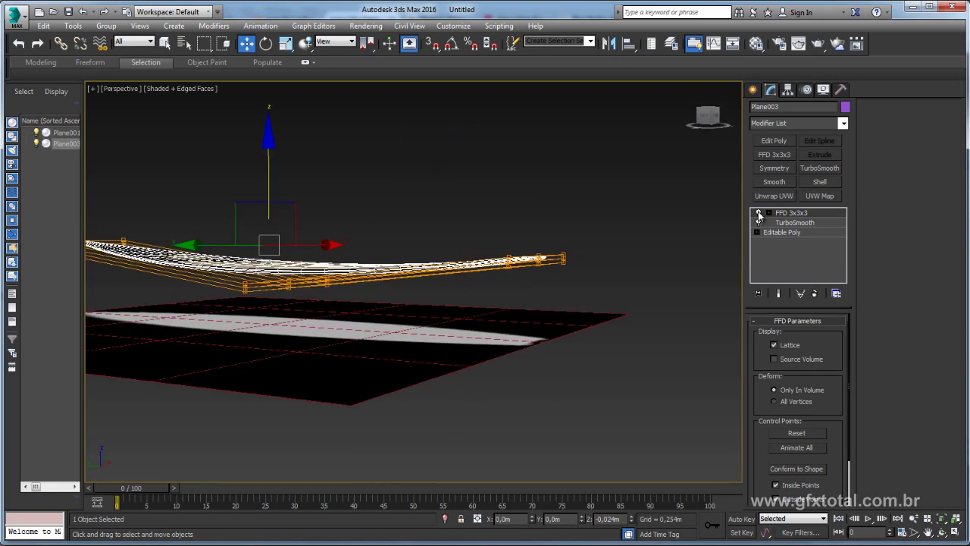
- Switch off the FFD bend and delete the ground plane Plane001
click(758, 213)
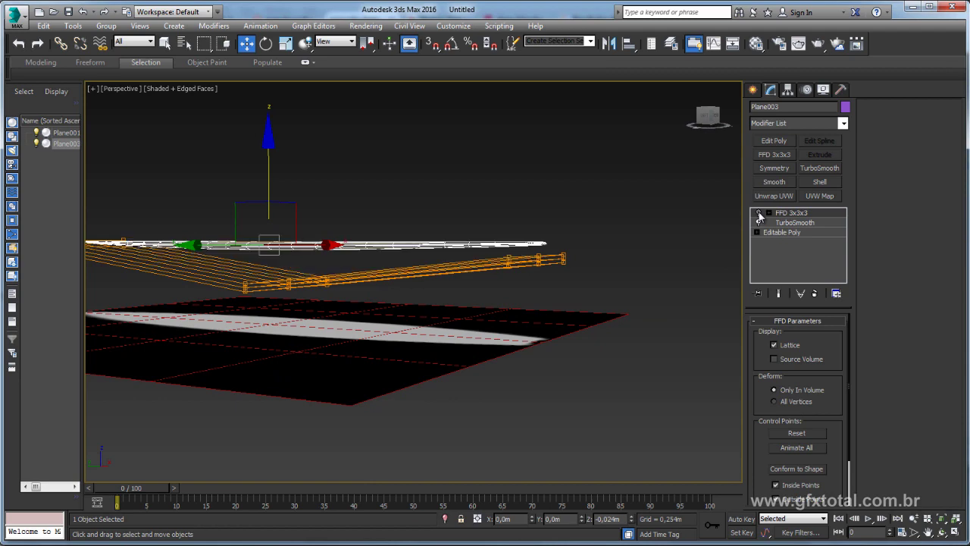
click(577, 216)
alt+middle_drag(577, 216, 517, 265)
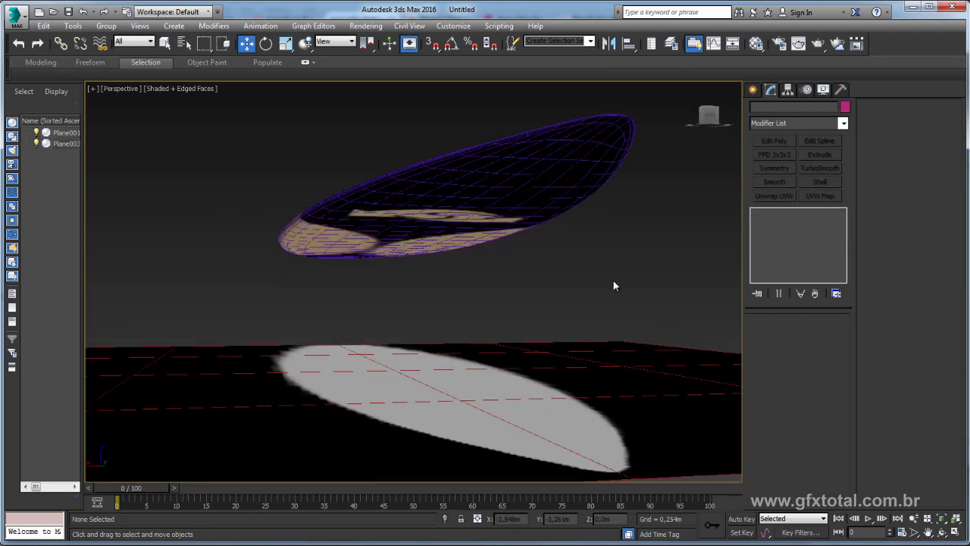
mouse_move(614, 285)
alt+middle_down()
mouse_move(550, 270)
mouse_move(589, 288)
mouse_move(630, 270)
alt+middle_up()
click(558, 376)
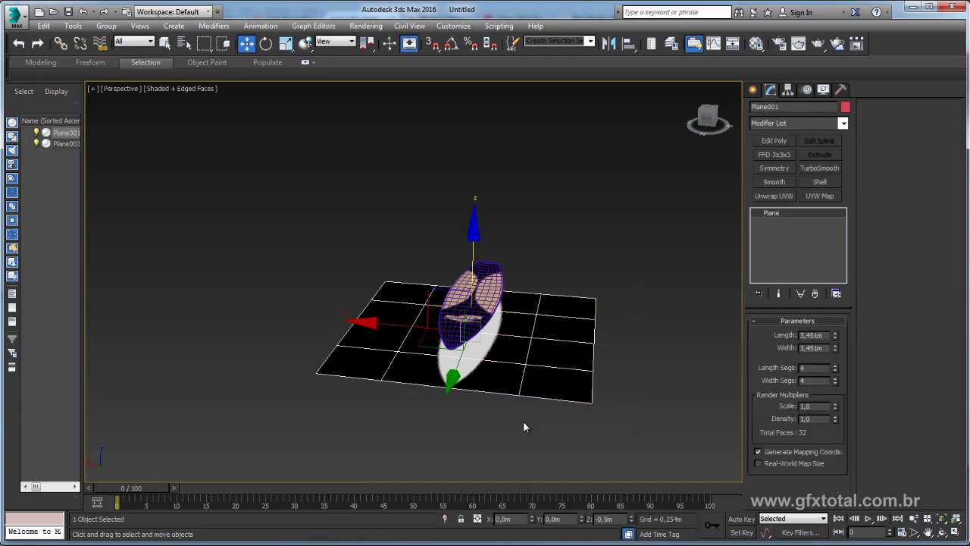
key(Delete)
click(504, 312)
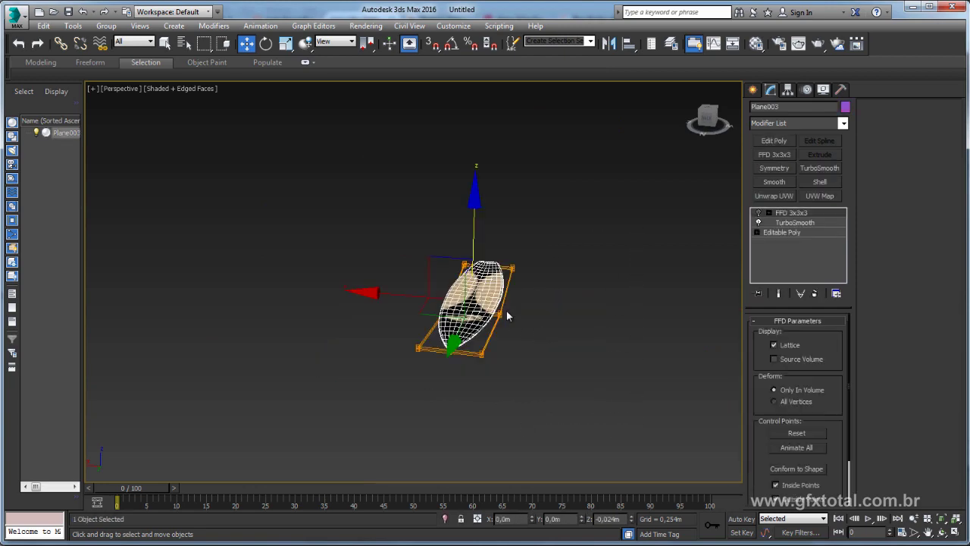
- Zoom in on the board edge-on in the Left view with nothing selected
scroll(510, 317, up, 5)
alt+middle_drag(457, 260, 490, 326)
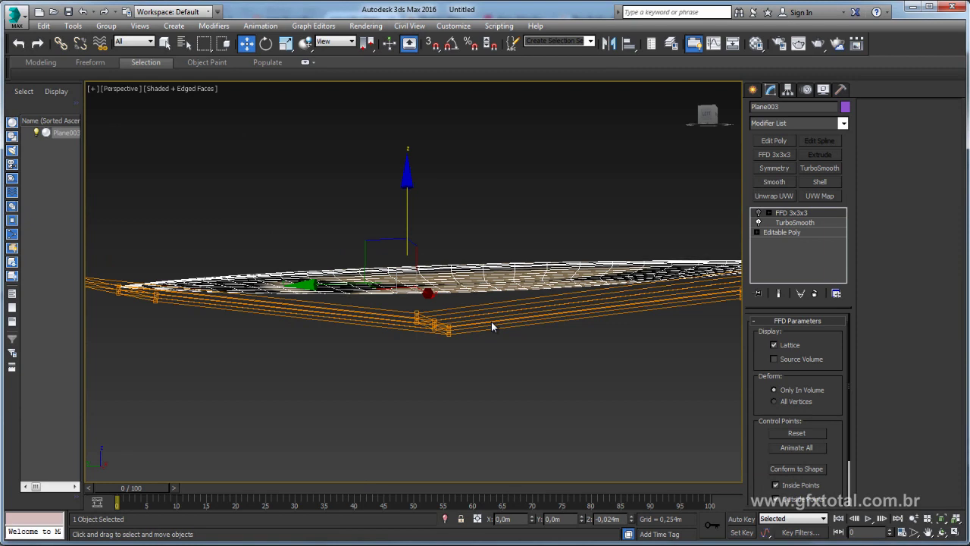
key(l)
scroll(428, 317, up, 3)
click(445, 279)
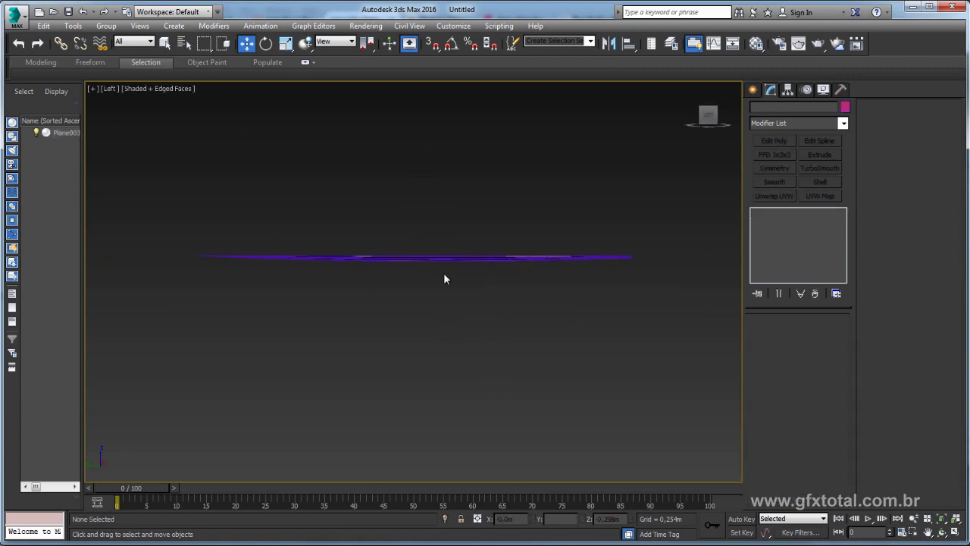
scroll(637, 266, up, 2)
scroll(660, 264, up, 1)
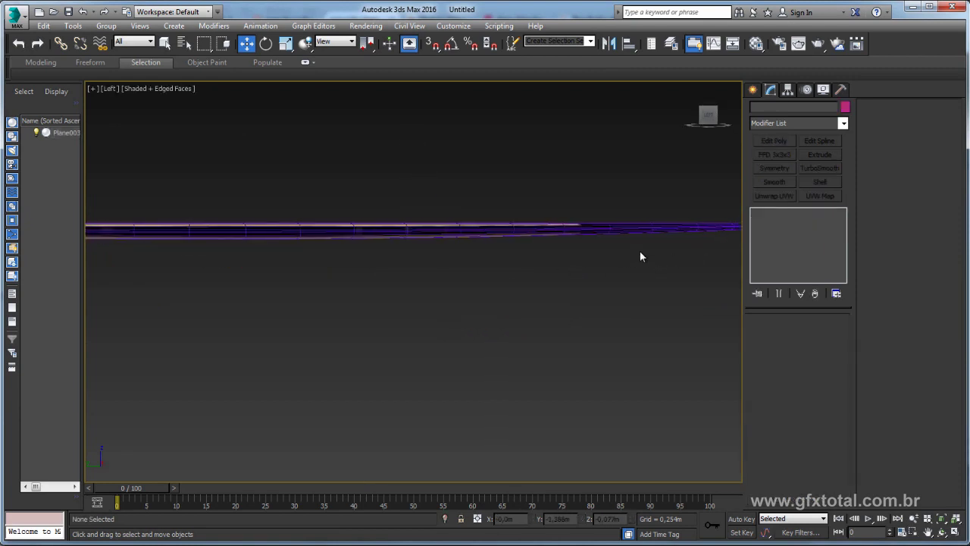
mouse_move(640, 256)
alt+middle_down()
mouse_move(405, 275)
mouse_move(373, 265)
mouse_move(450, 241)
mouse_move(471, 253)
mouse_move(515, 243)
alt+middle_up()
- Draw a new plane below the board and convert it to Editable Poly
click(754, 90)
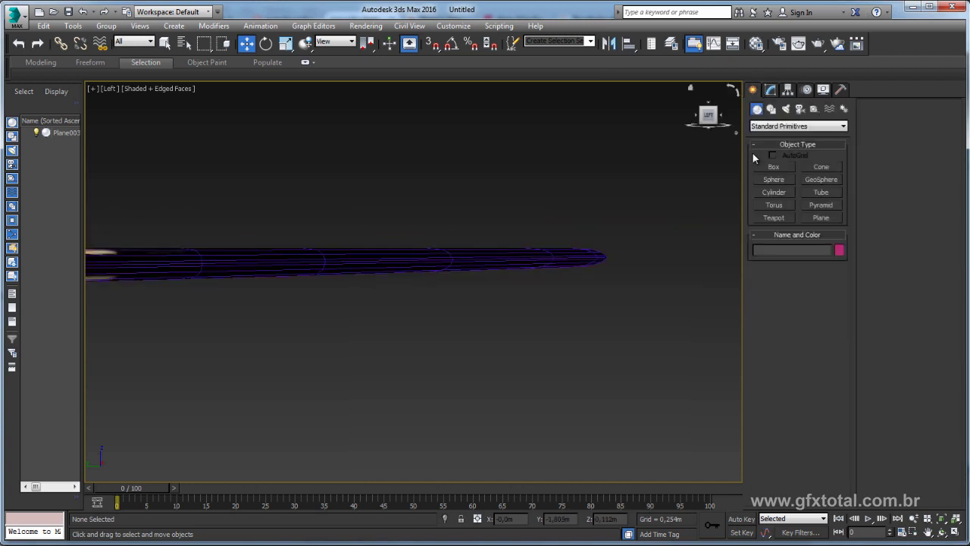
middle_drag(379, 265, 394, 267)
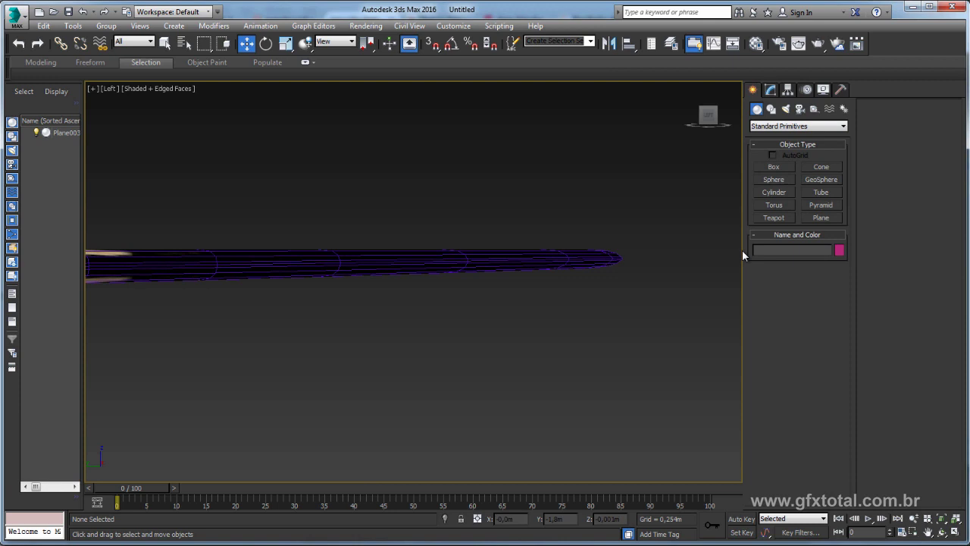
click(819, 219)
drag(354, 276, 429, 383)
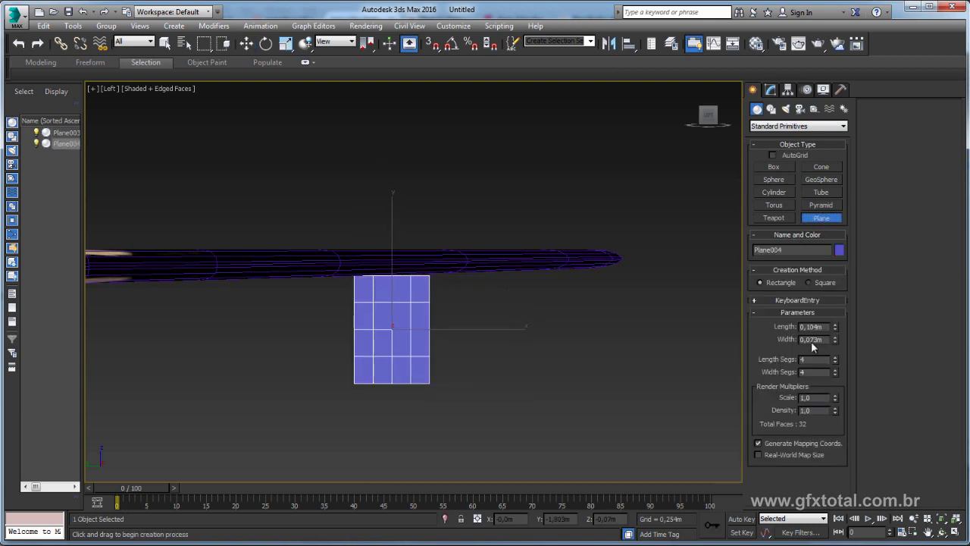
middle_drag(446, 350, 473, 348)
key(w)
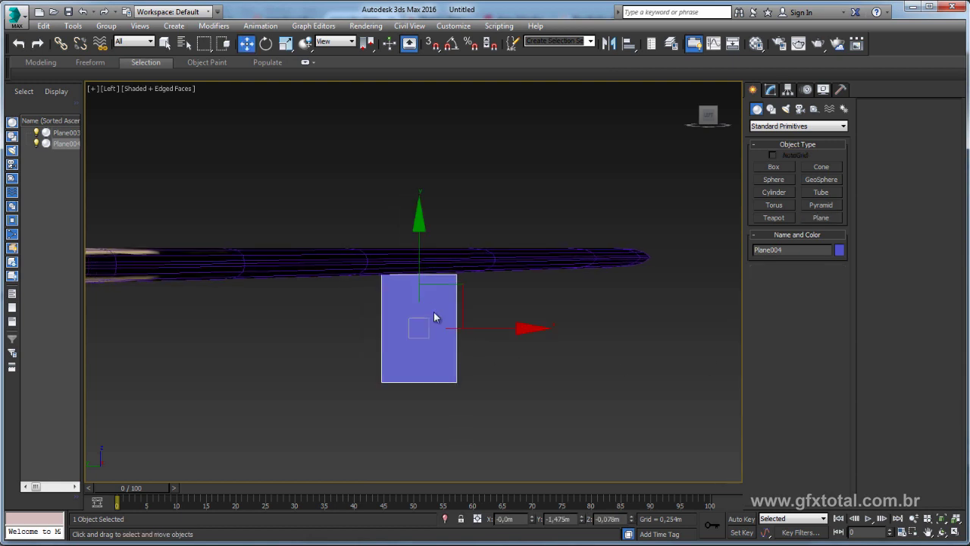
right_click(447, 365)
mouse_move(485, 479)
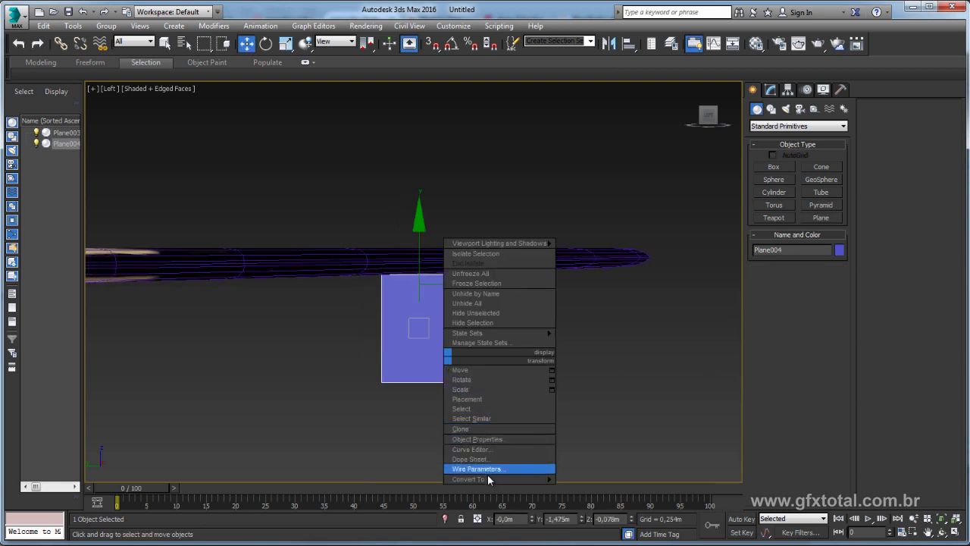
click(599, 489)
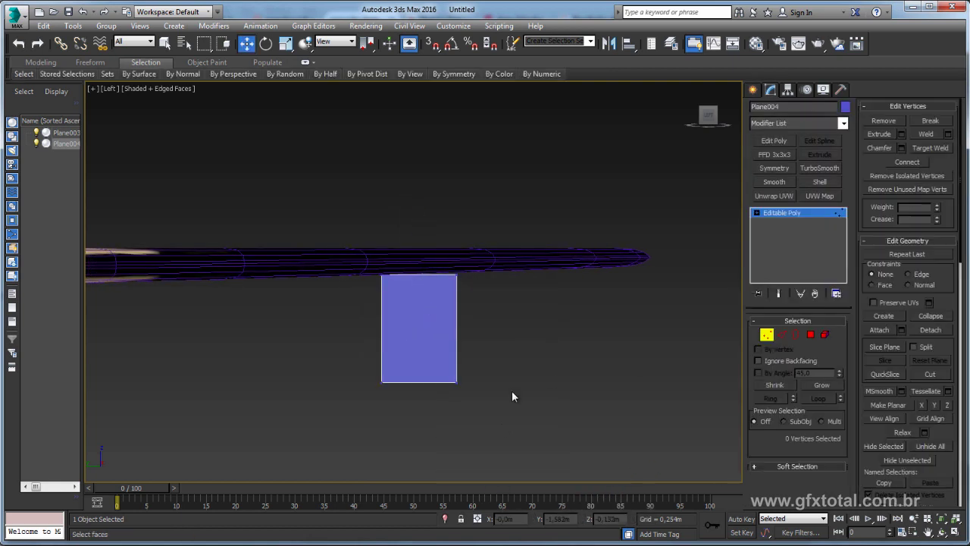
- Move and shear the plane's vertices into a tapered, swept-back fin outline
drag(355, 360, 355, 362)
drag(479, 358, 544, 333)
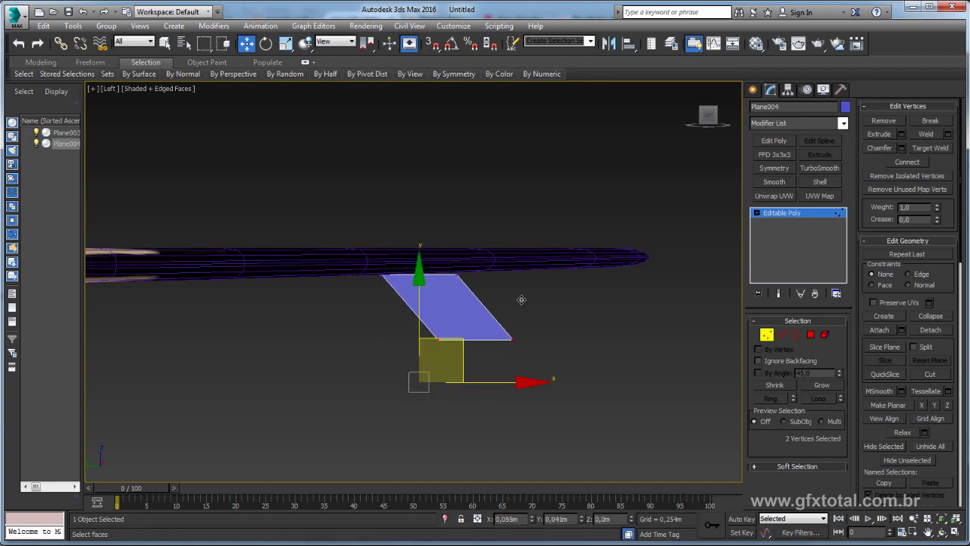
click(447, 338)
drag(491, 292, 543, 305)
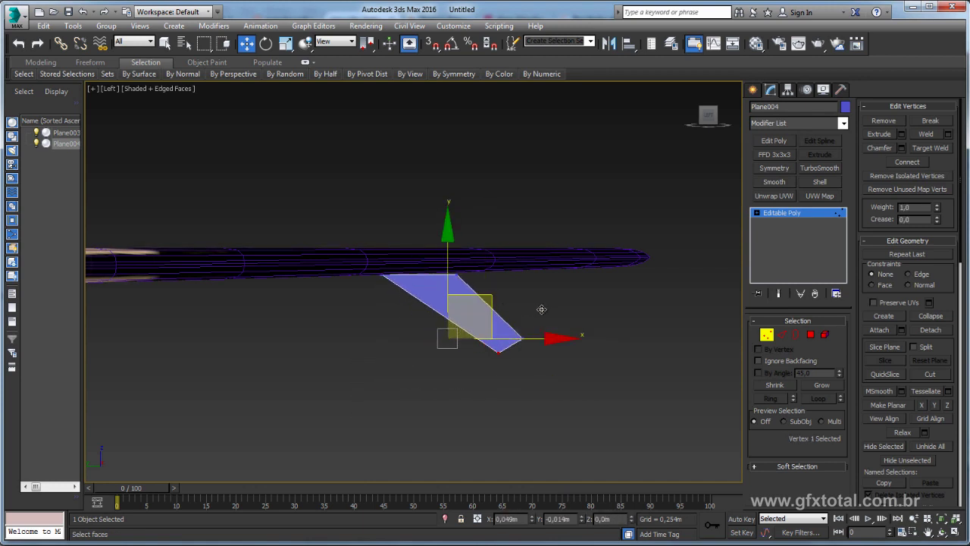
scroll(530, 307, up, 2)
drag(371, 265, 415, 226)
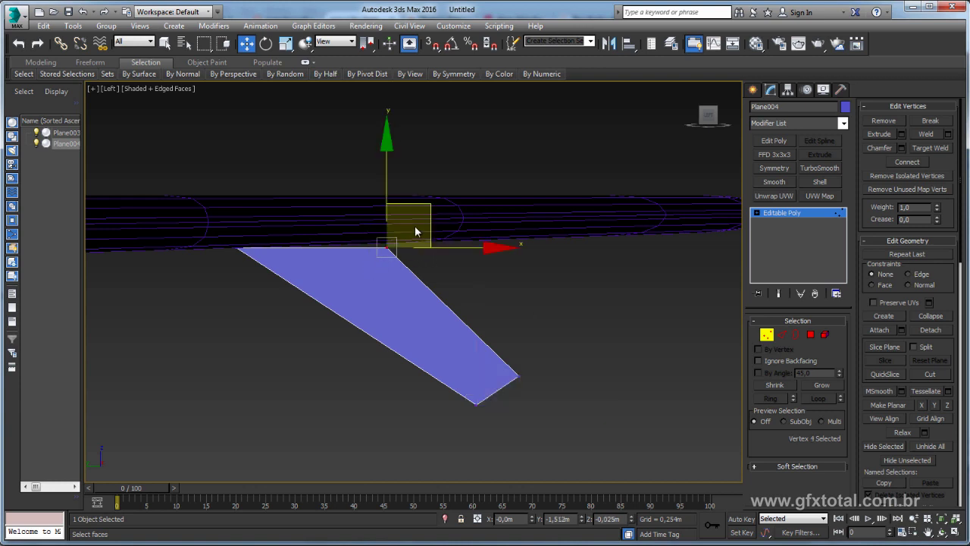
drag(493, 421, 468, 398)
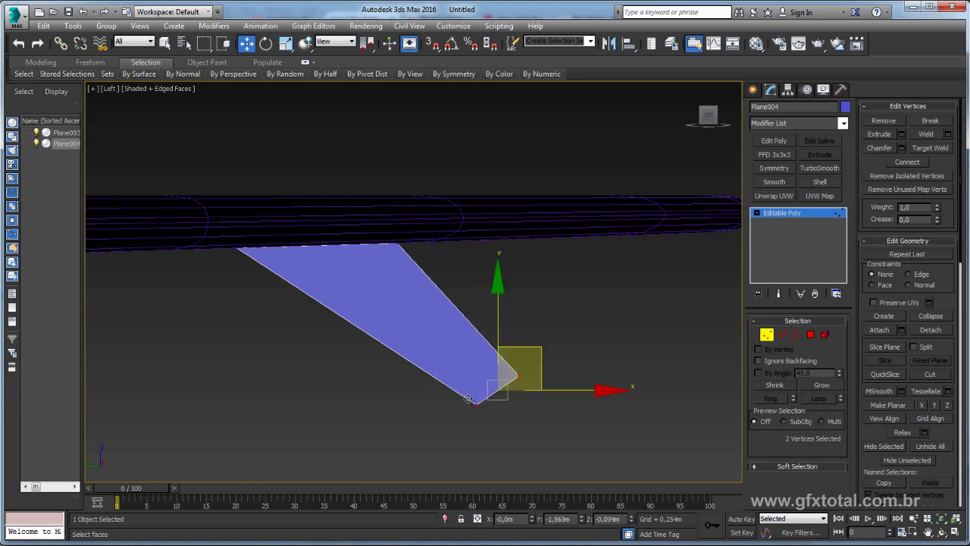
drag(540, 348, 516, 251)
key(e)
key(w)
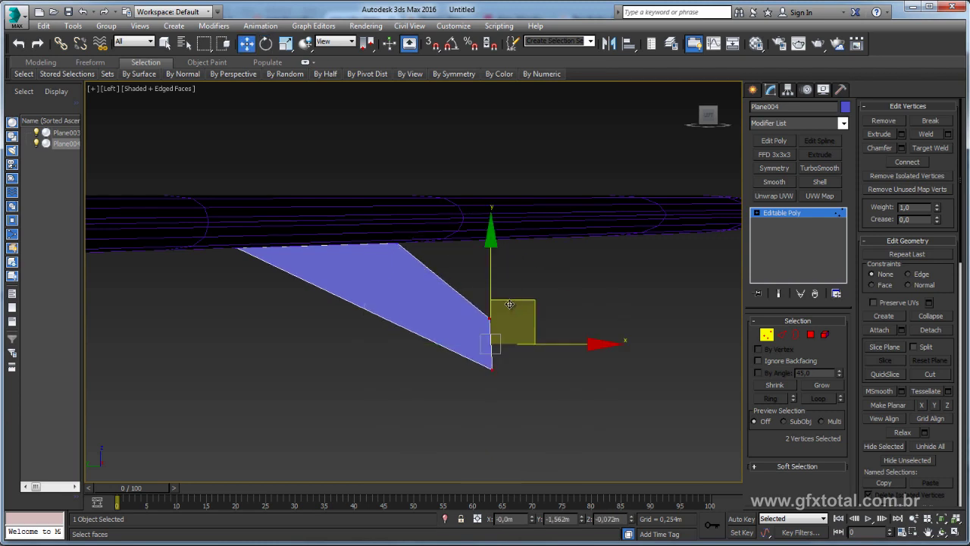
drag(517, 291, 502, 277)
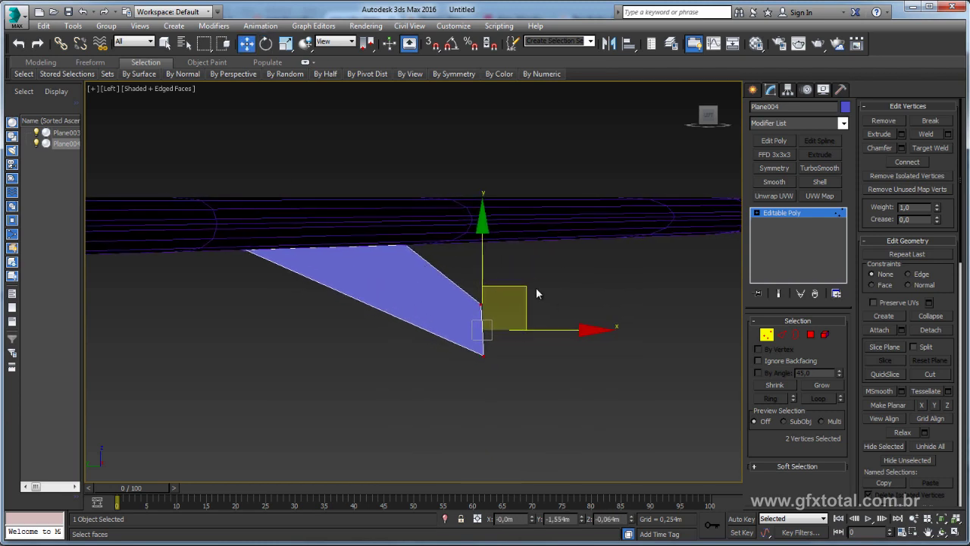
click(781, 335)
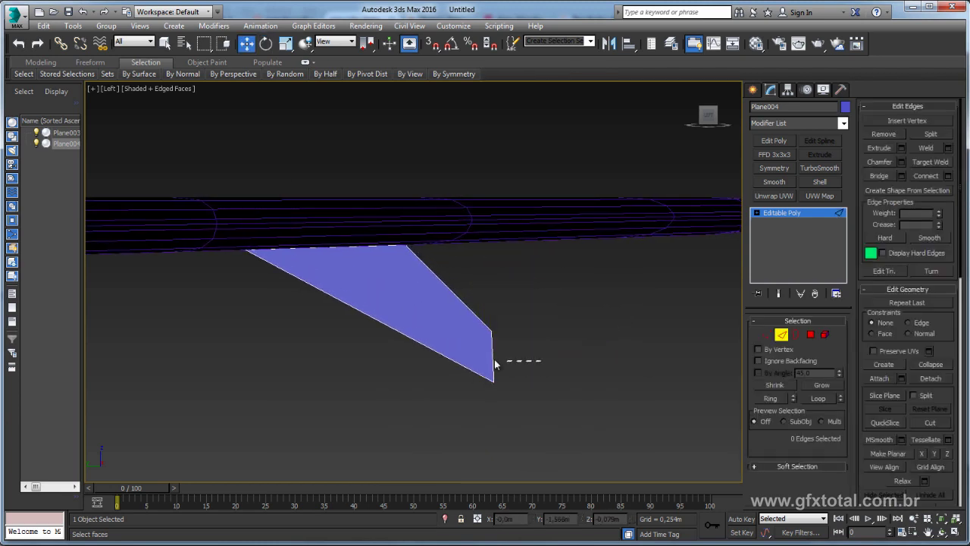
- Add connecting edges across the fin with Ring and Connect, then move them to bend it
click(770, 398)
click(926, 176)
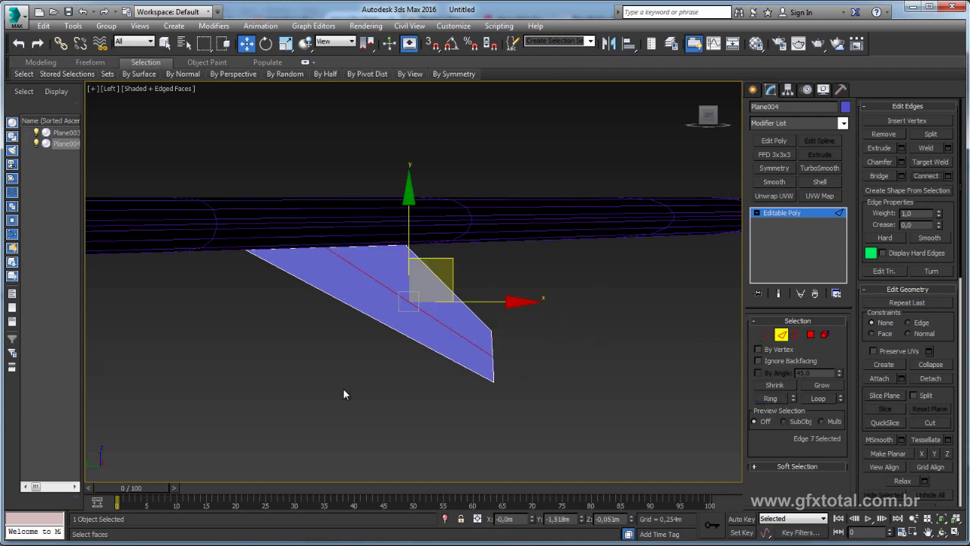
drag(437, 284, 436, 282)
click(947, 176)
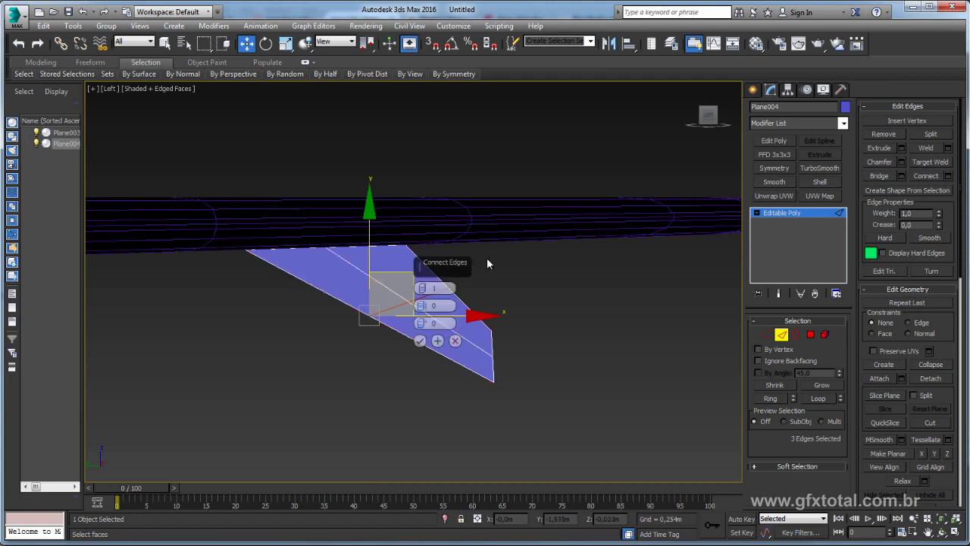
click(420, 341)
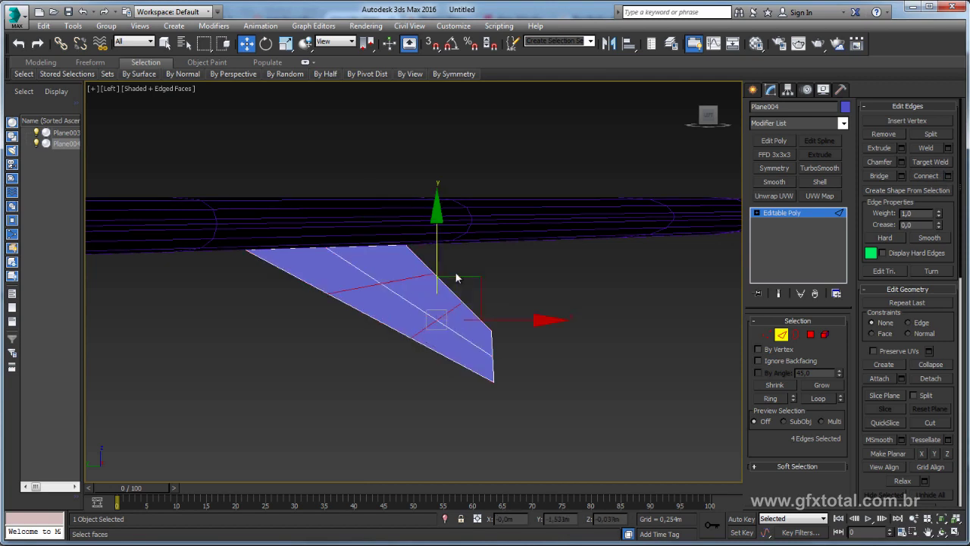
drag(455, 295, 426, 302)
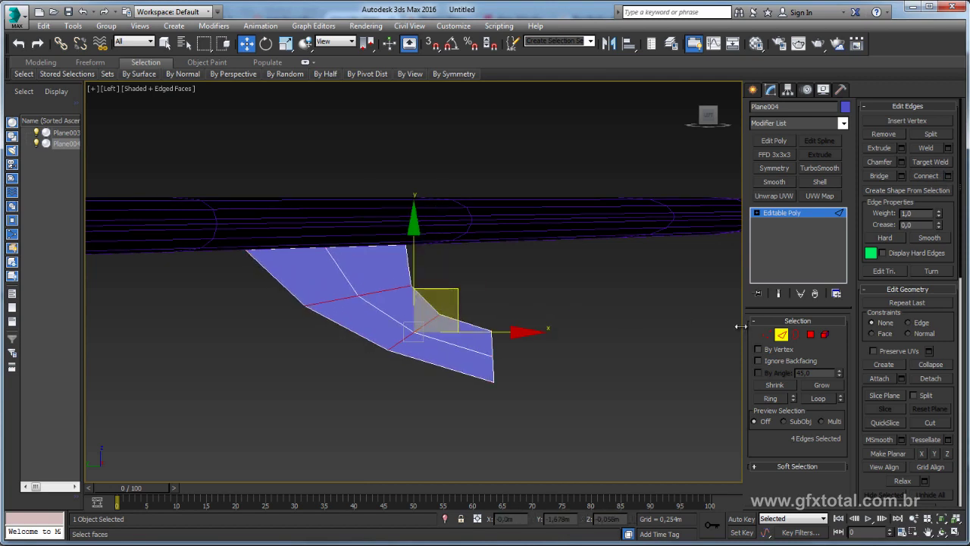
- Reposition the fin's right corner and bottom tip vertices, then select its outer border
key(1)
click(492, 356)
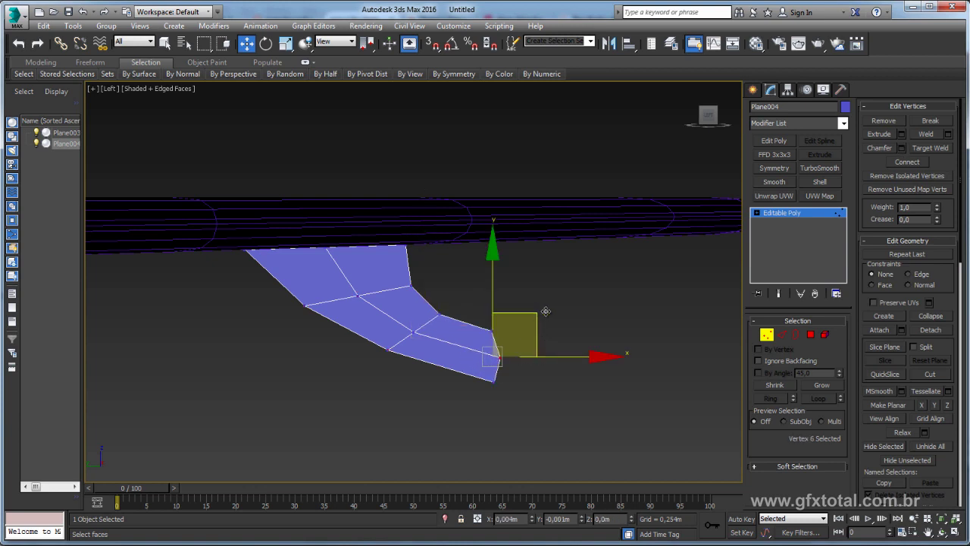
drag(540, 313, 549, 324)
drag(467, 372, 464, 369)
drag(537, 345, 529, 335)
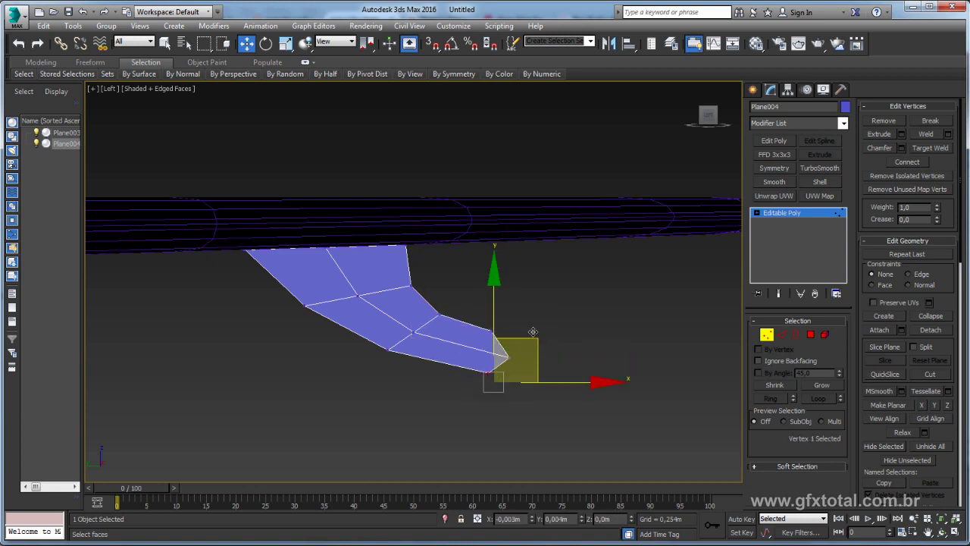
middle_drag(473, 317, 488, 346)
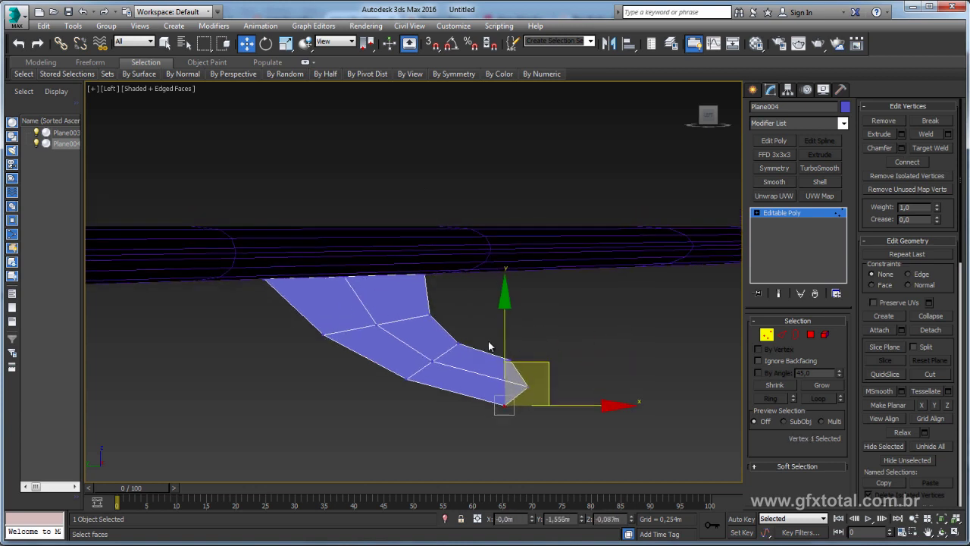
click(795, 335)
drag(455, 431, 457, 429)
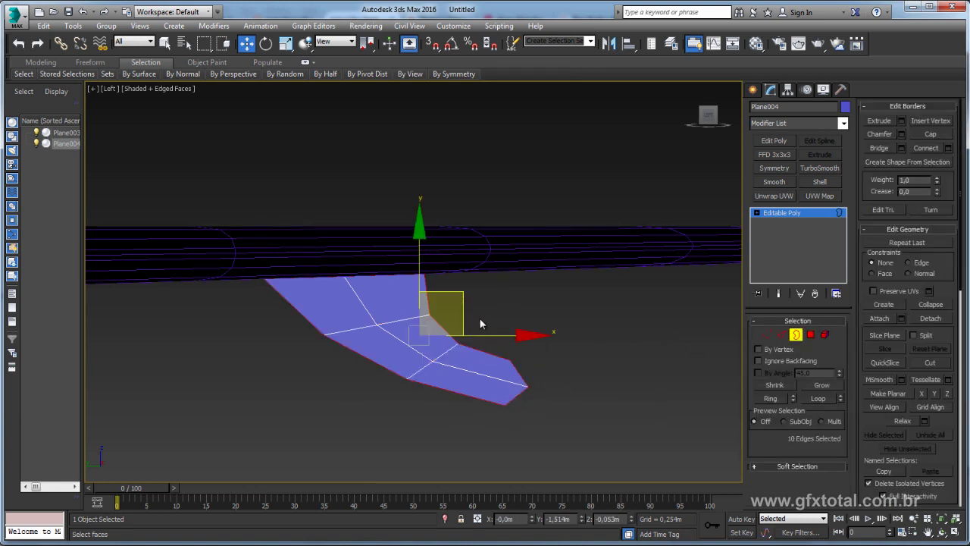
- Shift-scale the fin's selected border outward to extrude a narrow rim of faces
key(r)
key(t)
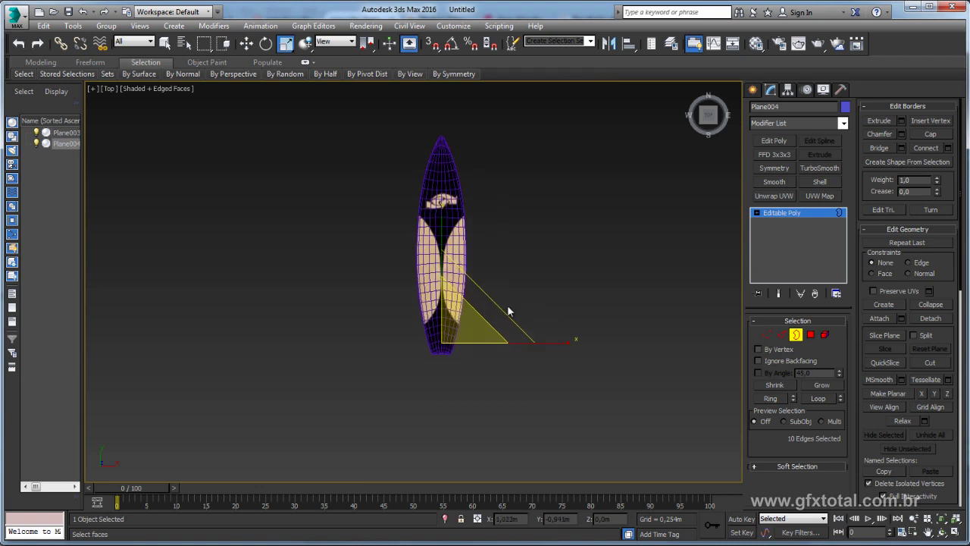
key(l)
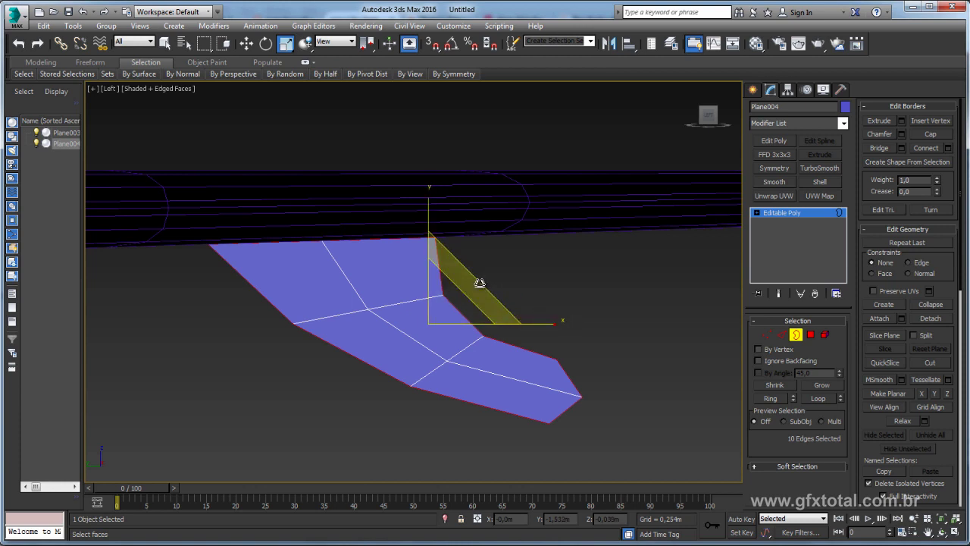
mouse_move(481, 283)
mouse_down()
mouse_move(490, 275)
mouse_move(474, 278)
mouse_move(479, 271)
mouse_up()
key(w)
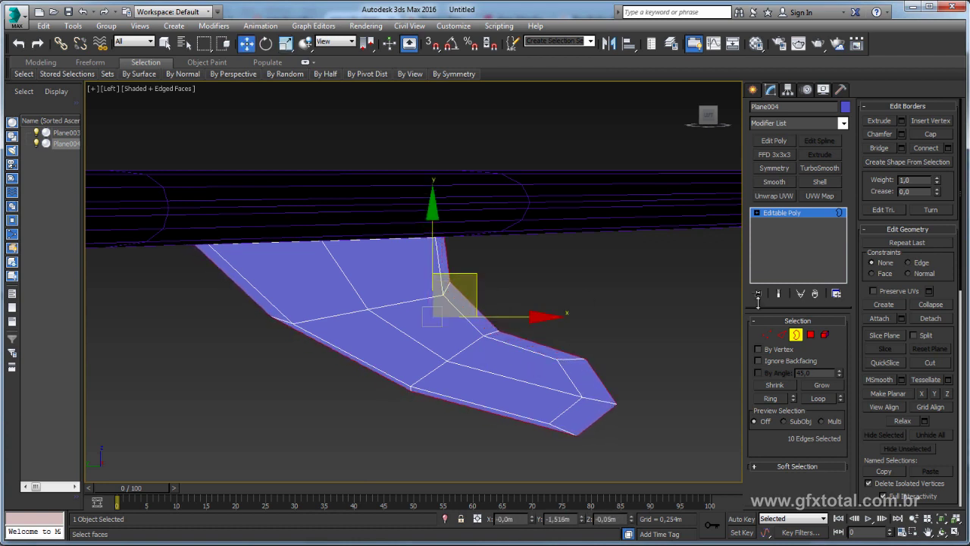
click(780, 334)
click(766, 335)
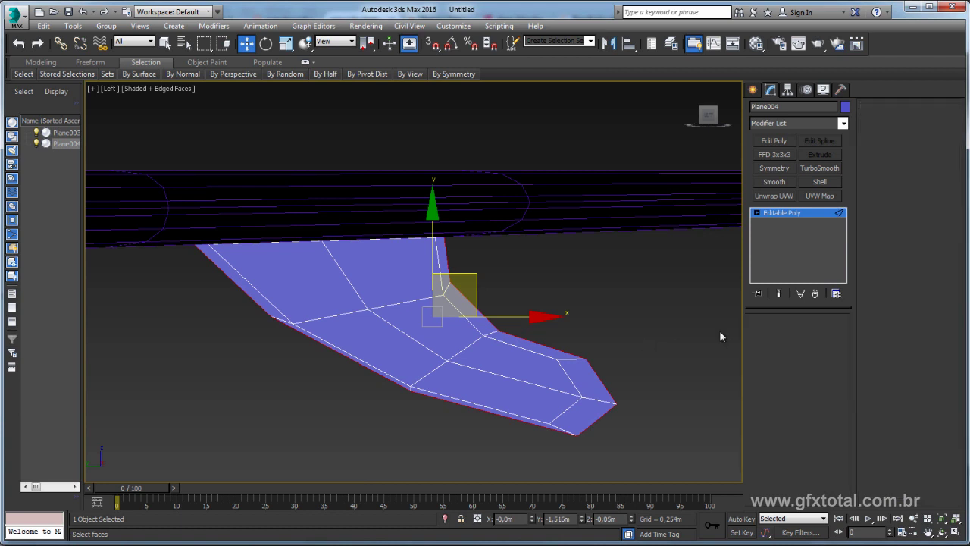
drag(644, 332, 593, 370)
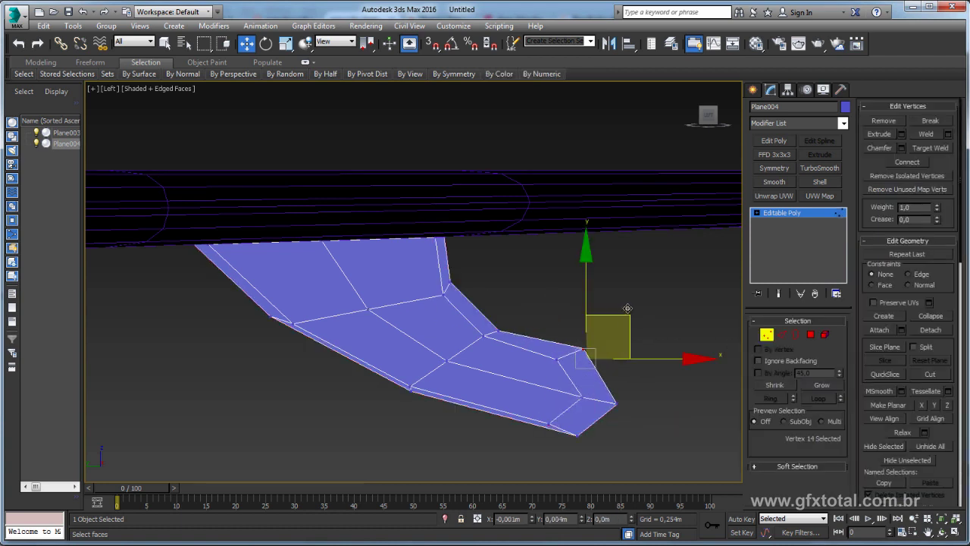
- Move the fin's right tip and upper vertices to straighten its outline
click(507, 333)
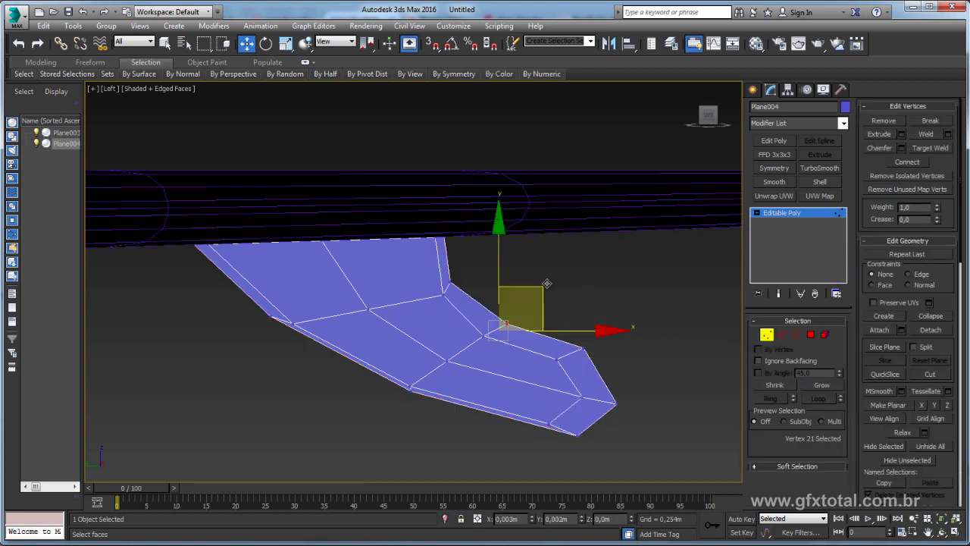
drag(539, 290, 546, 284)
click(450, 281)
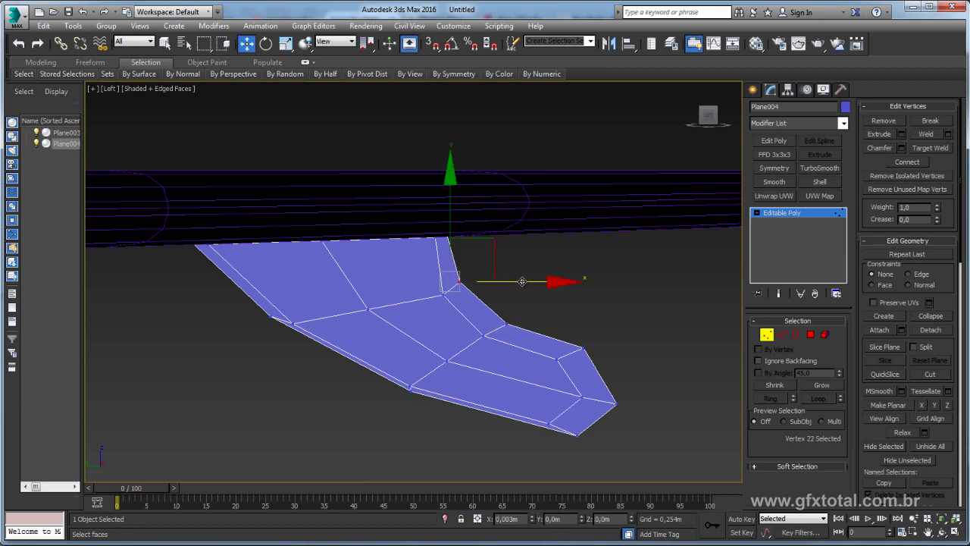
drag(541, 202, 465, 248)
drag(515, 218, 541, 215)
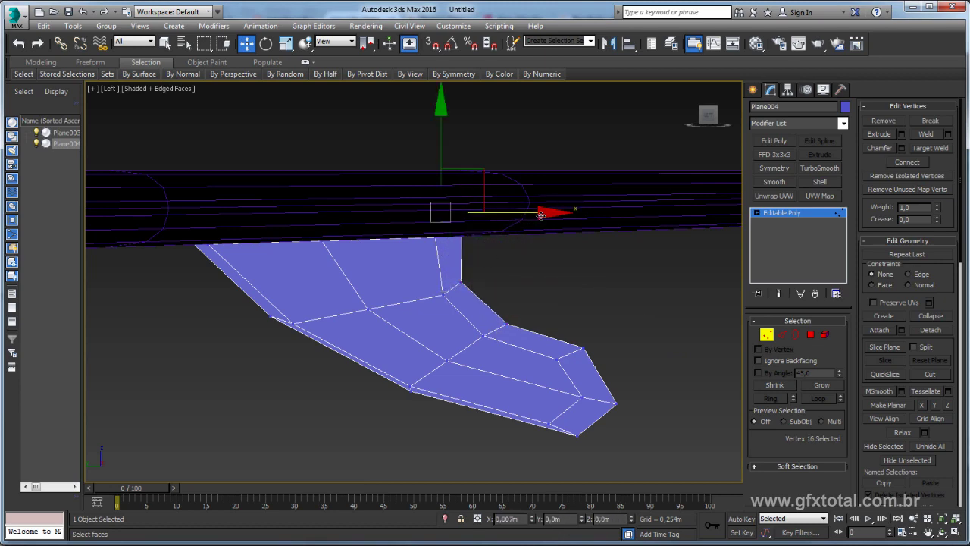
scroll(572, 249, down, 1)
scroll(573, 249, down, 2)
key(1)
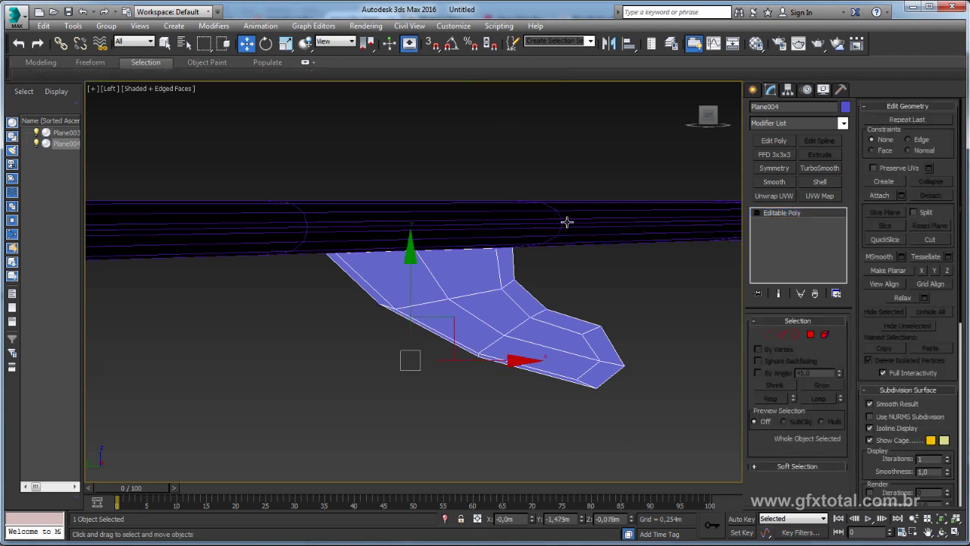
alt+middle_drag(403, 272, 410, 227)
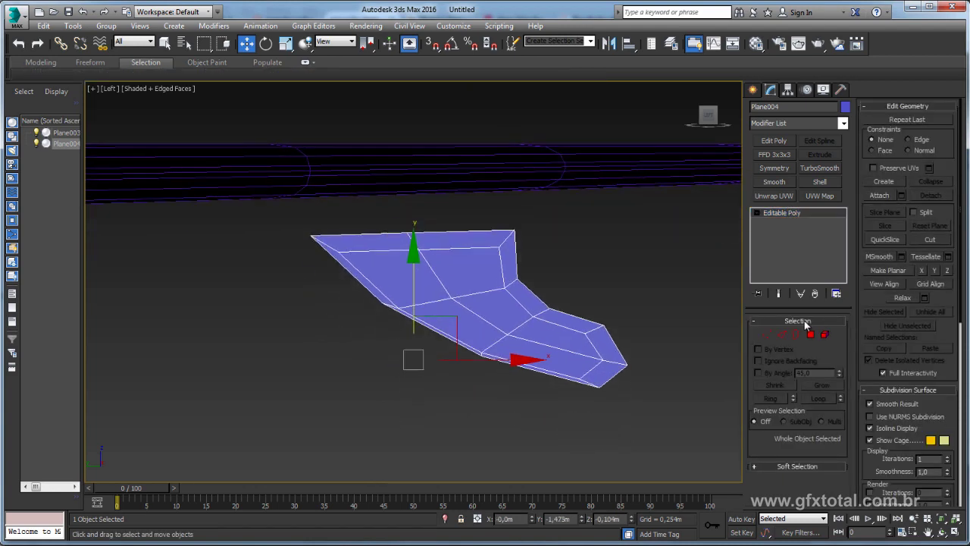
- Delete the thin top strip of faces and scale the five top vertices flat along Y
key(4)
drag(447, 244, 448, 244)
key(Delete)
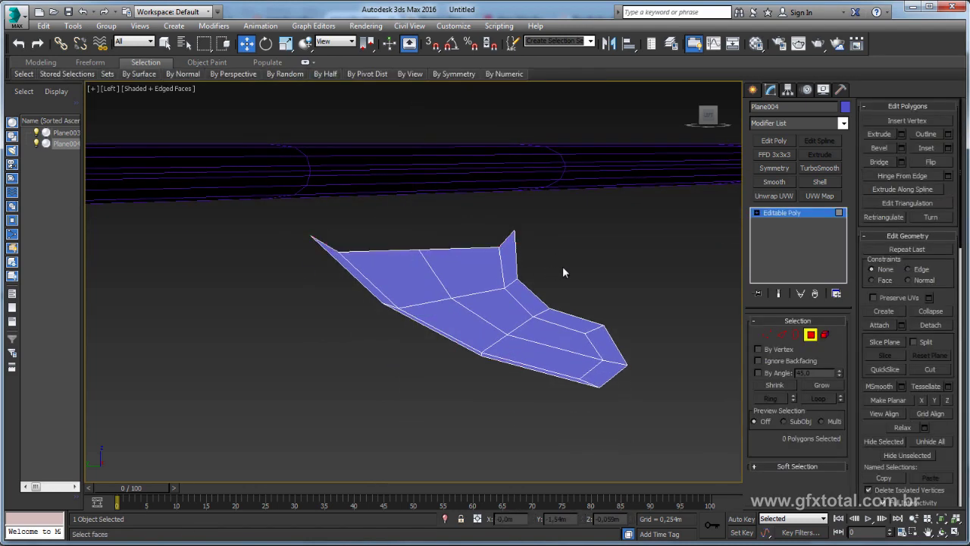
click(767, 334)
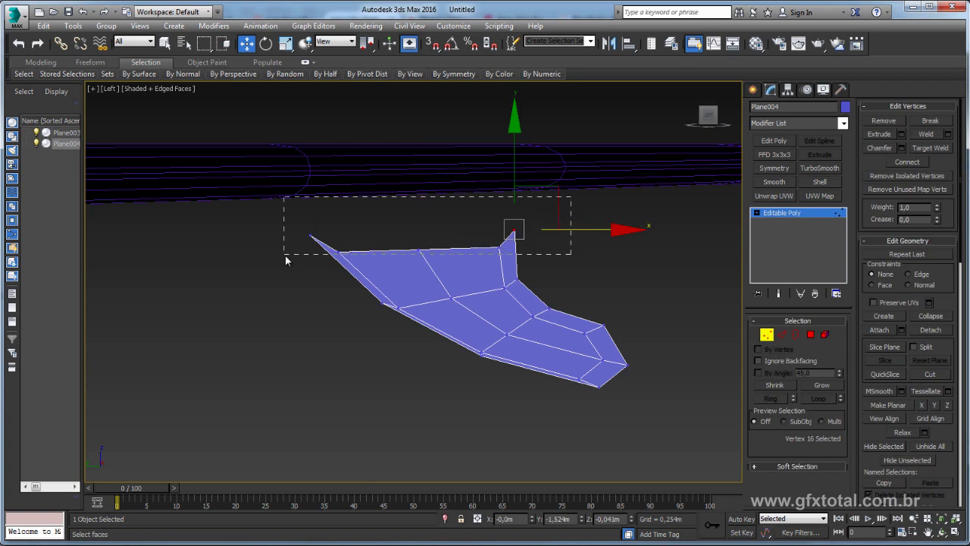
drag(286, 260, 286, 261)
key(e)
key(r)
mouse_move(429, 190)
mouse_down()
mouse_move(446, 253)
mouse_move(452, 16)
mouse_up()
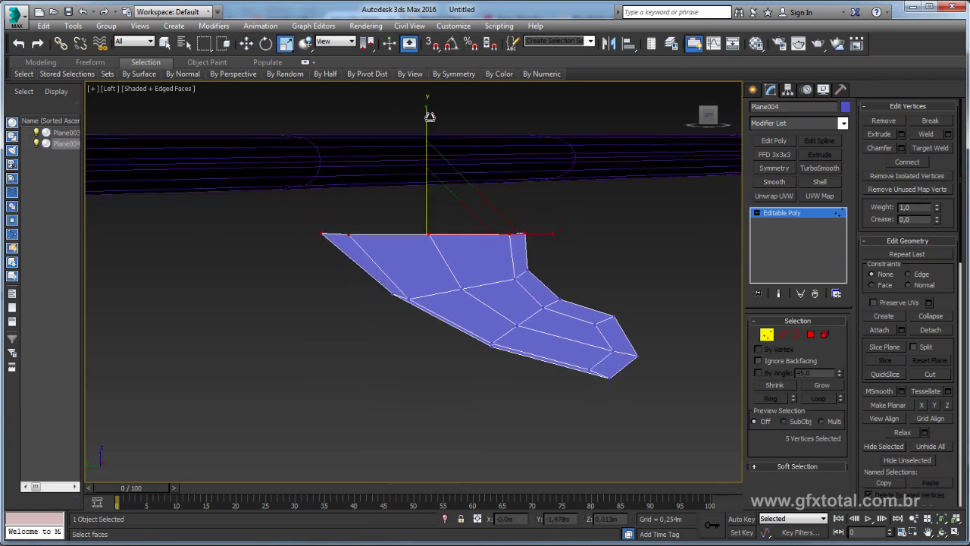
middle_drag(490, 329, 491, 328)
scroll(490, 327, up, 5)
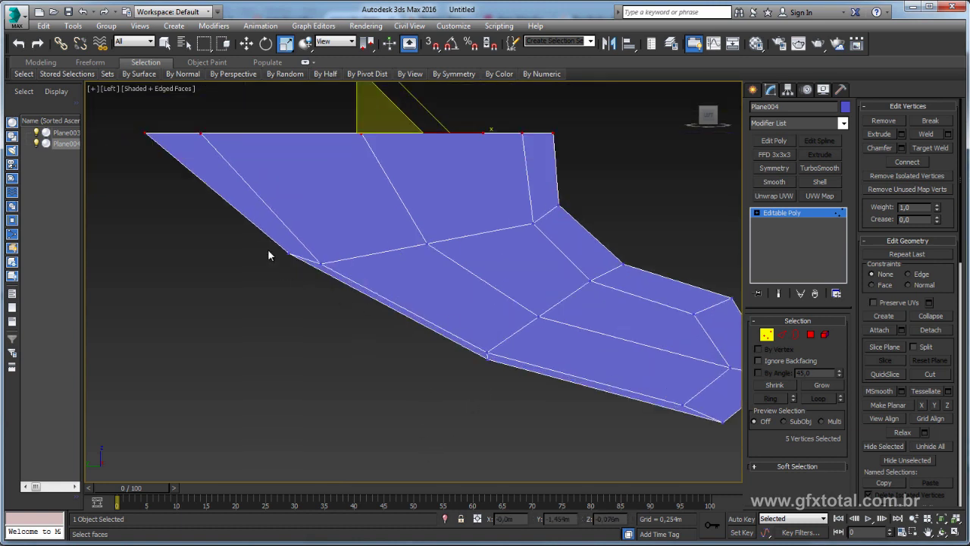
- Move the fin's left edge, middle, and lower-right vertex pair to smooth its outline
click(310, 269)
key(w)
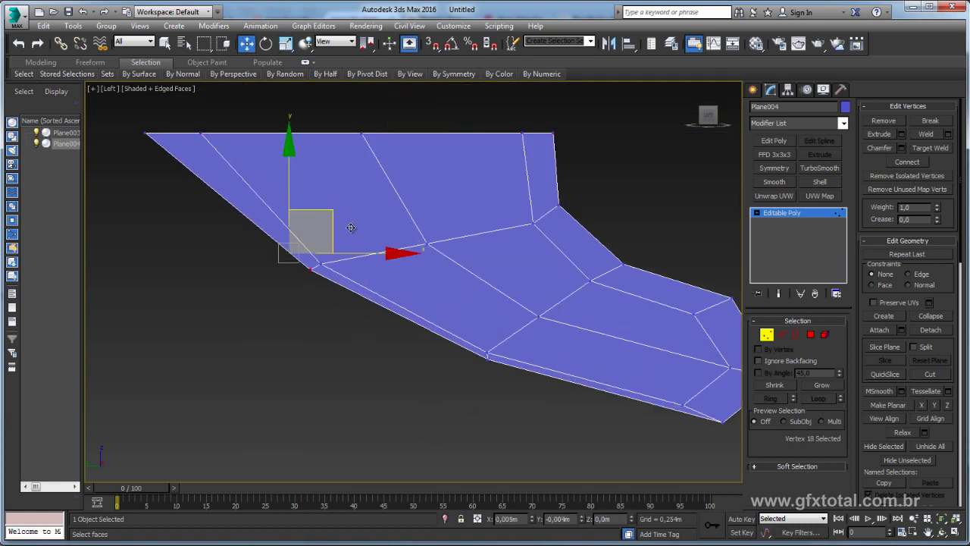
drag(311, 231, 288, 229)
click(427, 243)
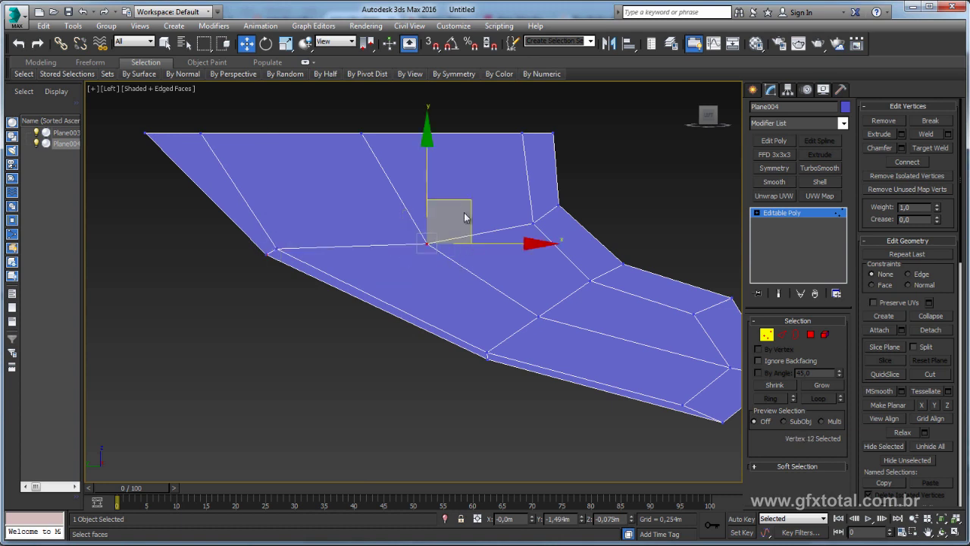
drag(465, 218, 443, 200)
click(487, 354)
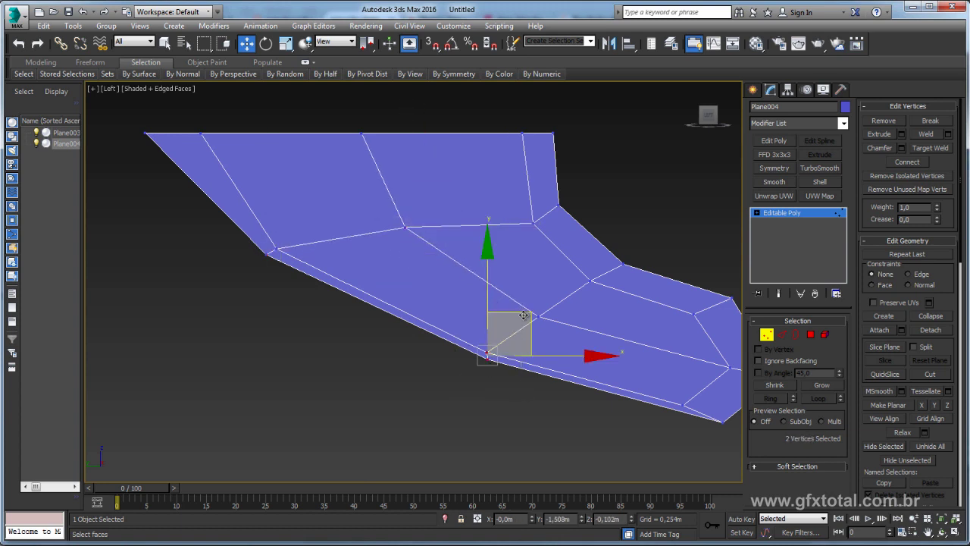
mouse_move(523, 315)
mouse_down()
mouse_move(574, 278)
mouse_move(532, 284)
mouse_move(577, 289)
mouse_up()
- Pull the trailing tip vertices inward, narrowing the fin's lower end into a compact point
drag(629, 258, 605, 268)
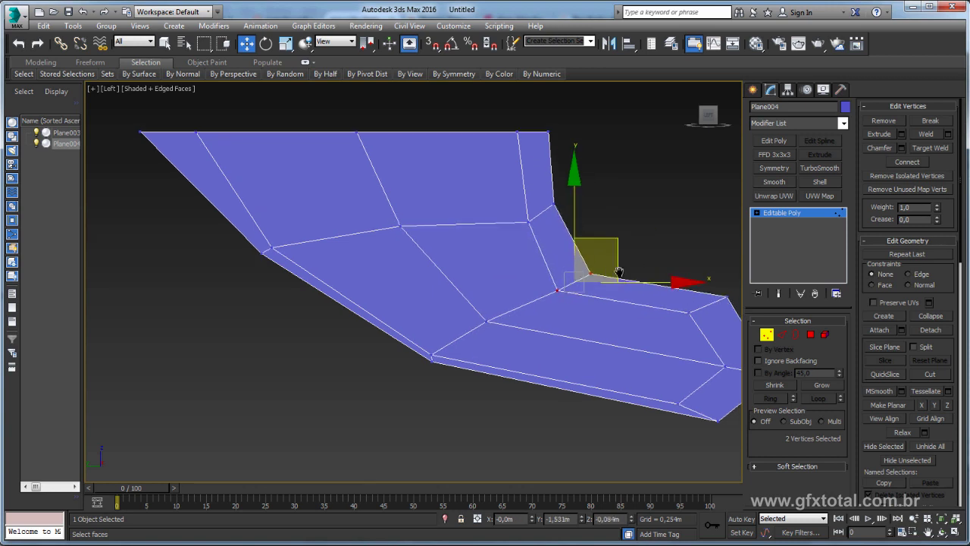
middle_drag(731, 313, 599, 270)
mouse_move(538, 292)
mouse_down()
mouse_move(612, 237)
mouse_move(563, 227)
mouse_up()
mouse_move(649, 325)
mouse_down()
mouse_move(693, 342)
mouse_move(612, 371)
mouse_up()
drag(504, 307, 615, 356)
drag(549, 286, 472, 309)
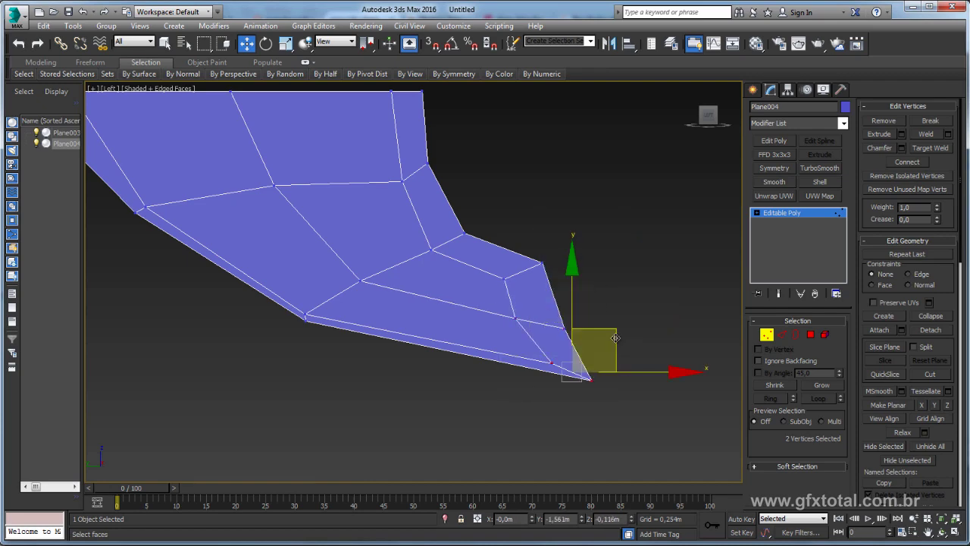
scroll(472, 309, down, 3)
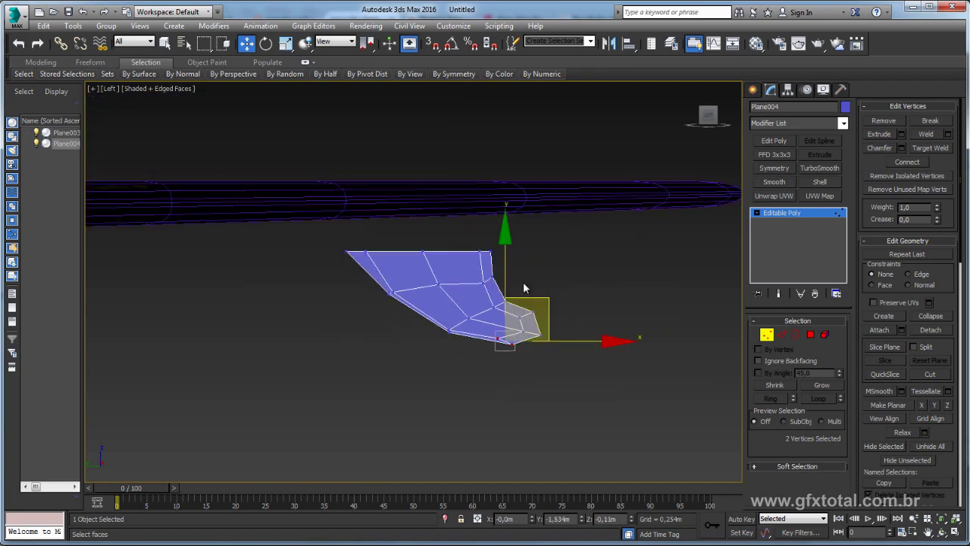
scroll(524, 281, up, 2)
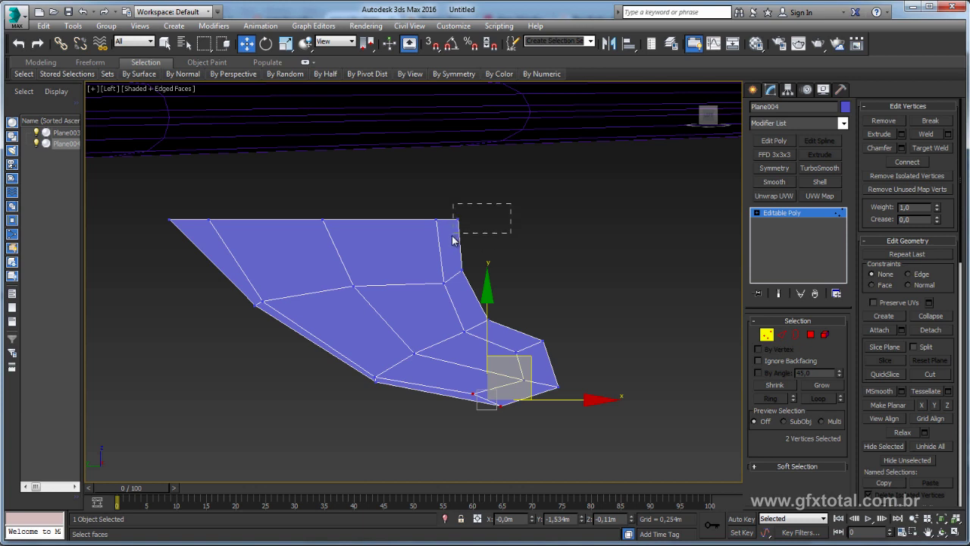
drag(453, 237, 453, 234)
drag(401, 194, 449, 289)
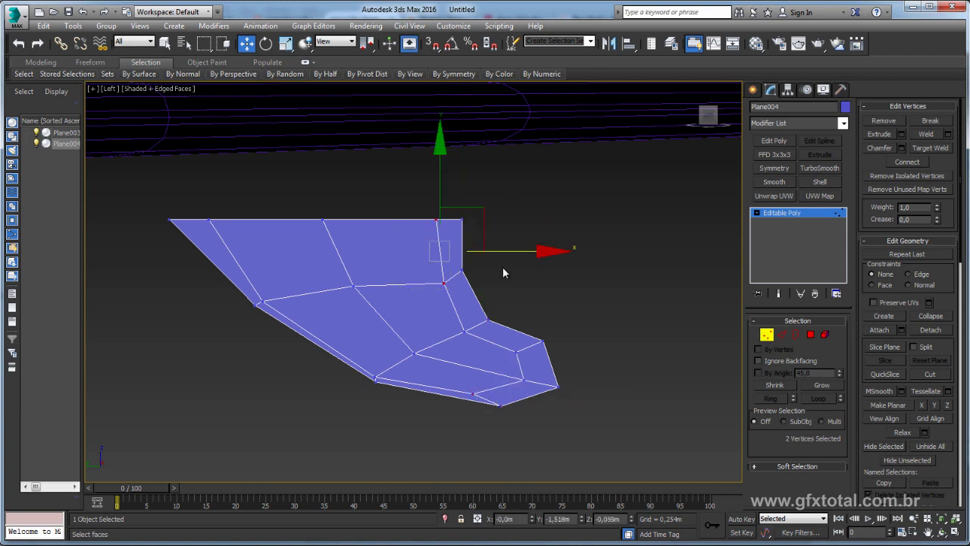
- Switch to Perspective view and Edge mode, undoing an accidental edge move
click(802, 215)
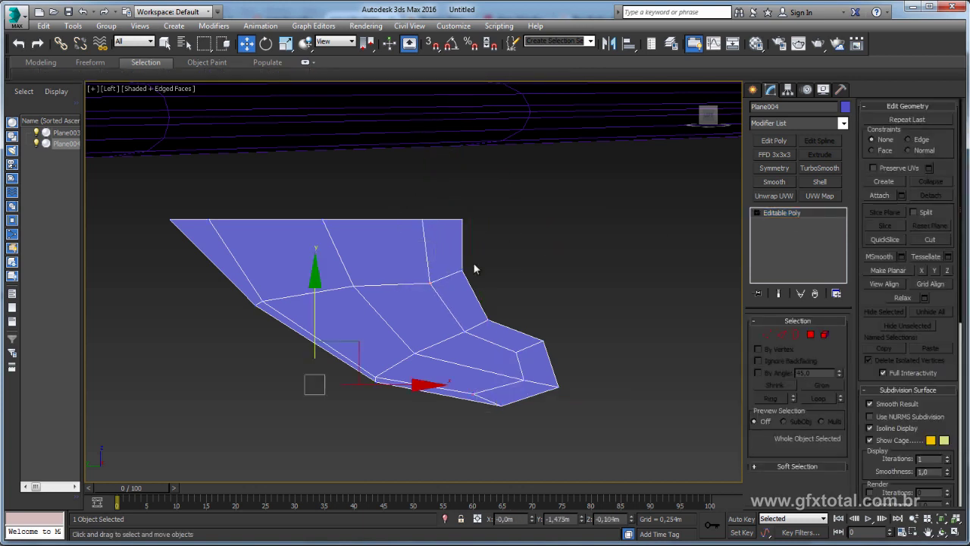
key(p)
mouse_move(539, 280)
alt+middle_down()
mouse_move(542, 288)
mouse_move(496, 288)
mouse_move(524, 213)
mouse_move(590, 277)
alt+middle_up()
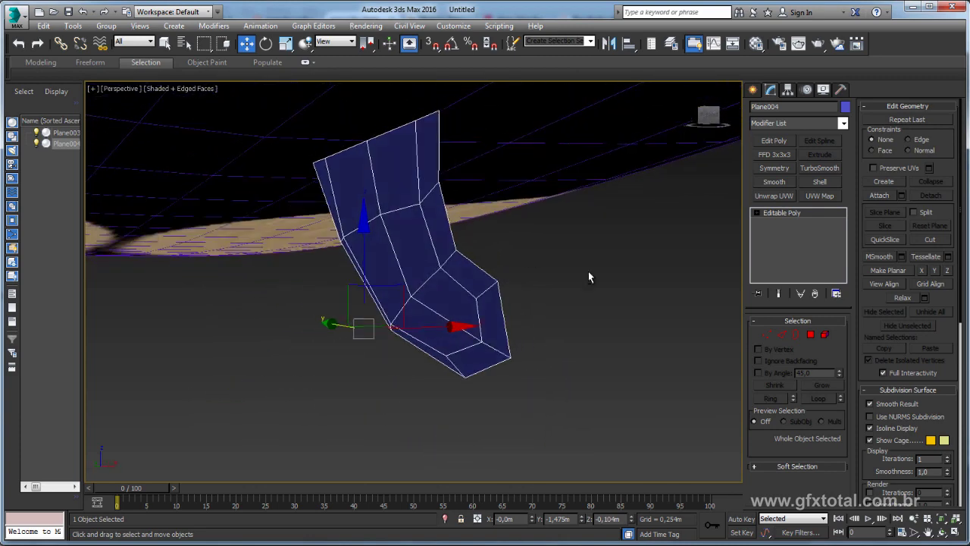
click(781, 334)
drag(484, 271, 559, 270)
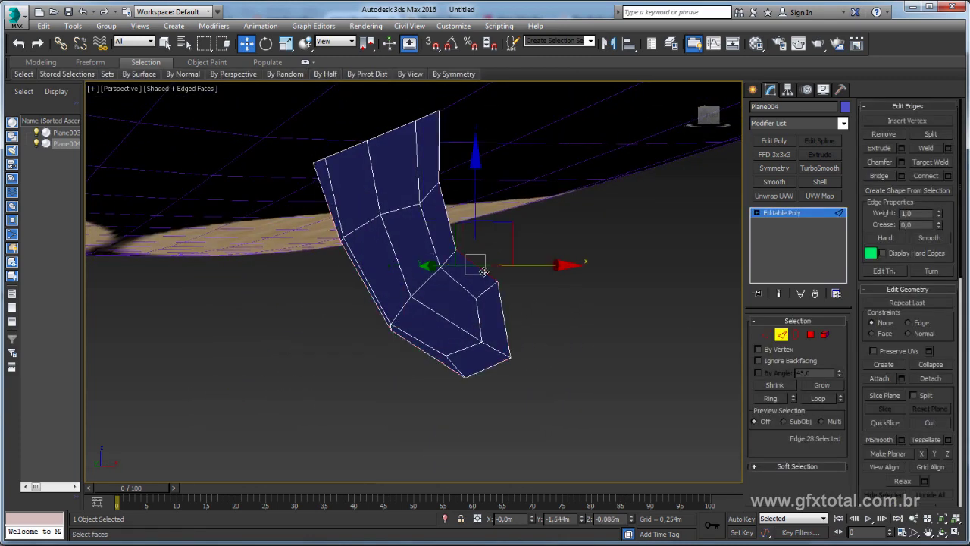
key(ctrl+z)
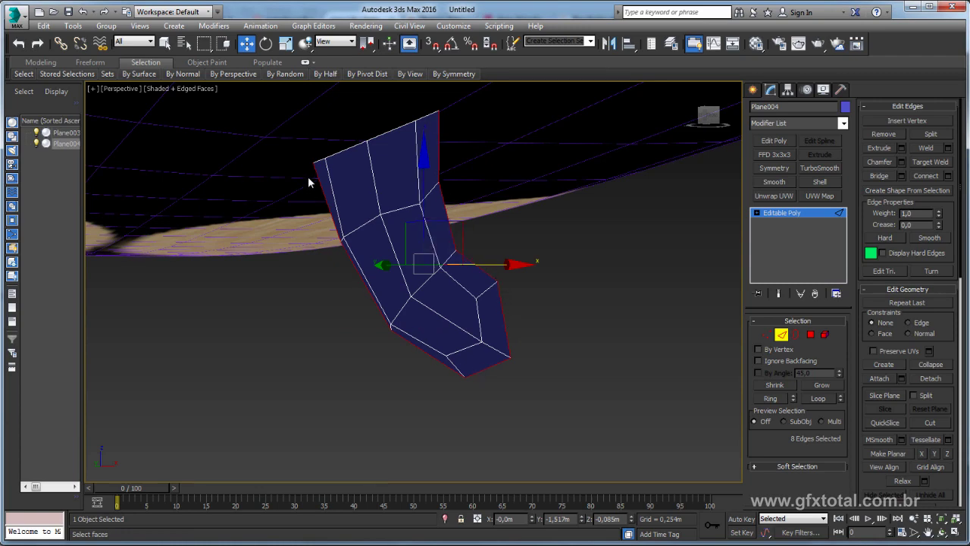
- Add a Symmetry modifier mirroring the fin across X with Weld Seam
mouse_move(529, 306)
alt+middle_down()
mouse_move(497, 272)
mouse_move(539, 288)
mouse_move(538, 278)
mouse_move(509, 267)
mouse_move(529, 295)
mouse_move(515, 301)
mouse_move(473, 169)
alt+middle_up()
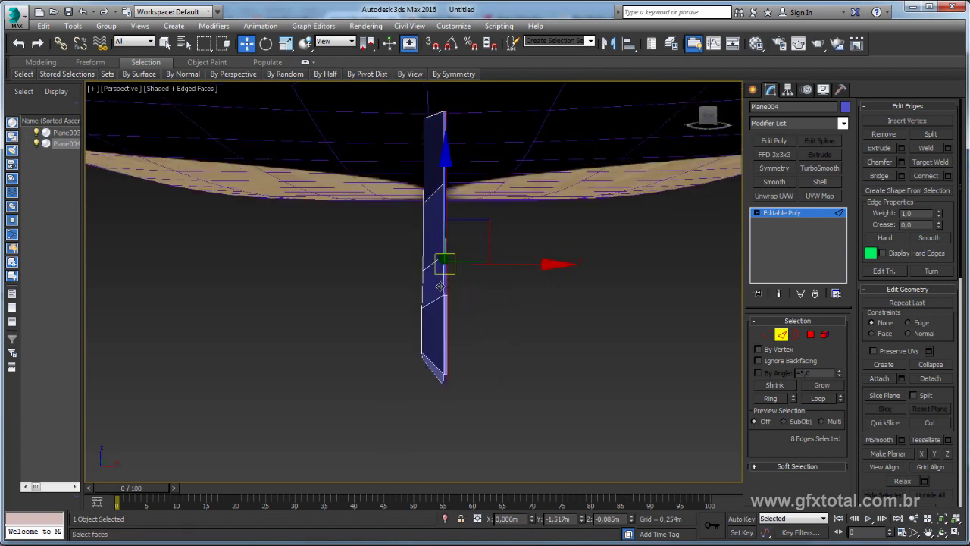
mouse_move(447, 265)
alt+middle_down()
mouse_move(448, 340)
mouse_move(531, 311)
alt+middle_up()
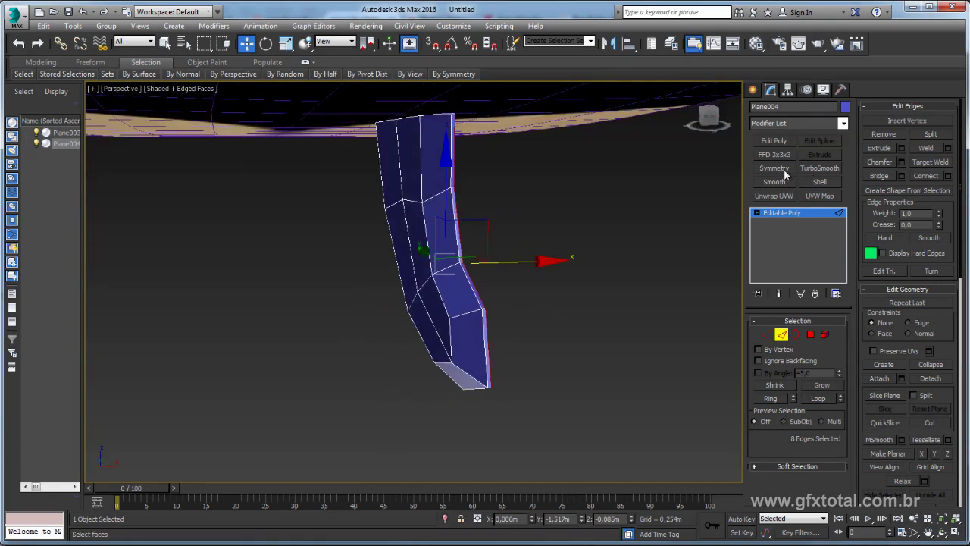
click(775, 168)
mouse_move(659, 243)
alt+middle_down()
mouse_move(603, 251)
mouse_move(644, 255)
mouse_move(576, 227)
alt+middle_up()
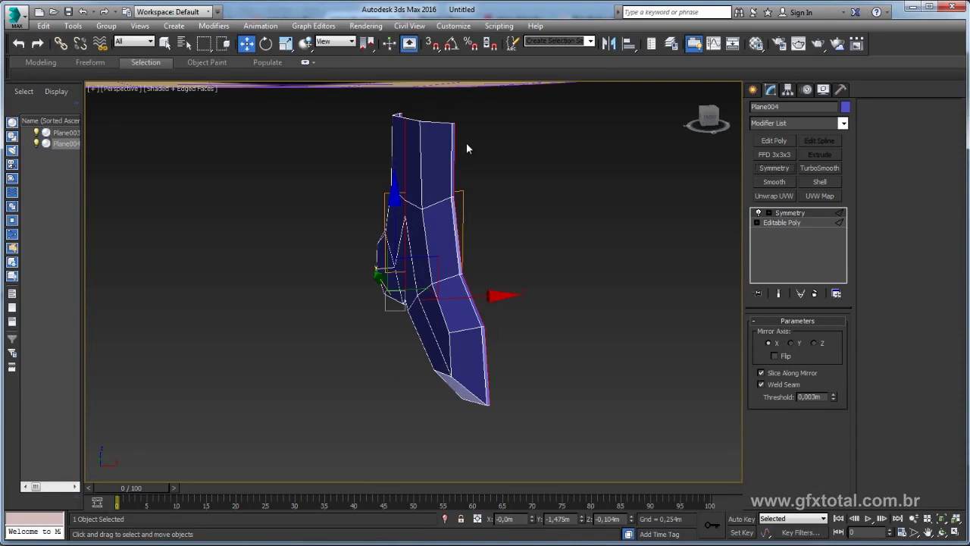
- Change the Symmetry mirror axis from Y to Z
click(794, 343)
alt+middle_drag(627, 330, 660, 318)
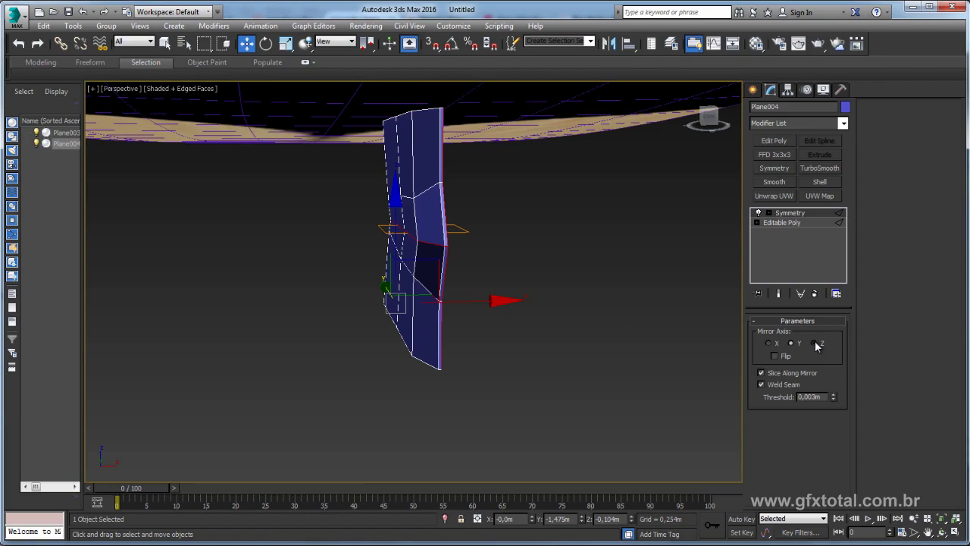
click(815, 343)
mouse_move(583, 272)
alt+middle_down()
mouse_move(510, 278)
mouse_move(358, 267)
mouse_move(383, 301)
mouse_move(466, 270)
mouse_move(618, 281)
mouse_move(643, 265)
mouse_move(685, 268)
mouse_move(613, 253)
mouse_move(486, 262)
alt+middle_up()
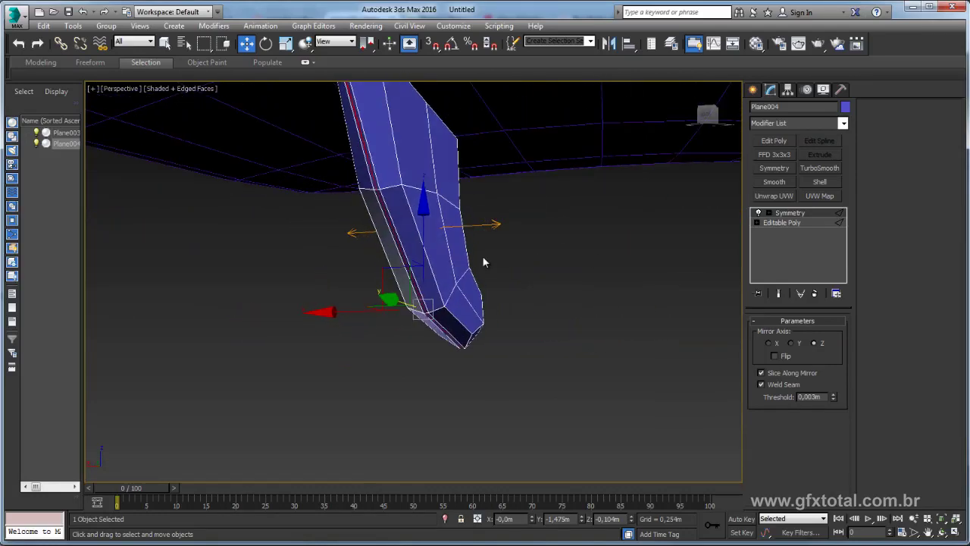
- Add an FFD 3x3x3 lattice, inspect it from several angles, then delete it
click(778, 155)
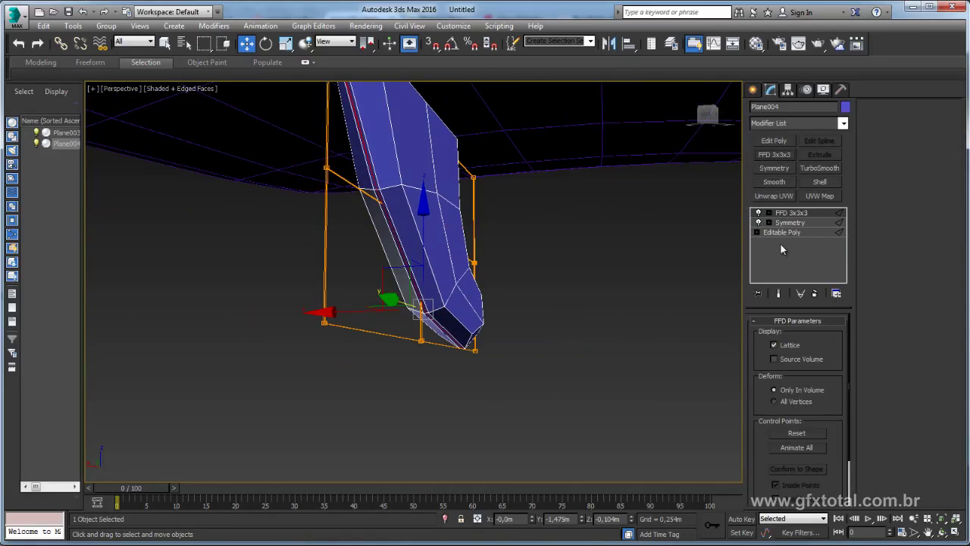
mouse_move(472, 258)
alt+middle_down()
mouse_move(494, 270)
mouse_move(410, 203)
alt+middle_up()
alt+middle_drag(277, 141, 306, 135)
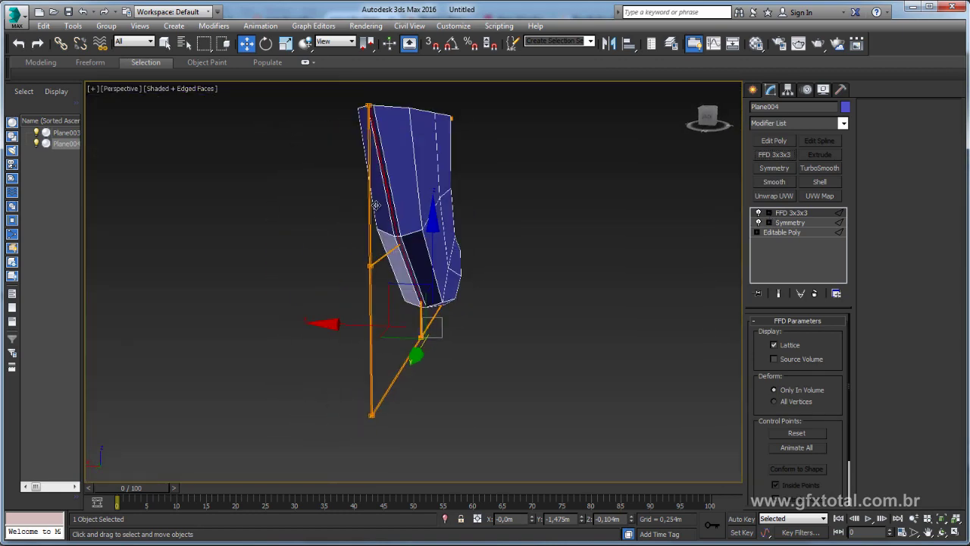
alt+middle_drag(375, 205, 436, 92)
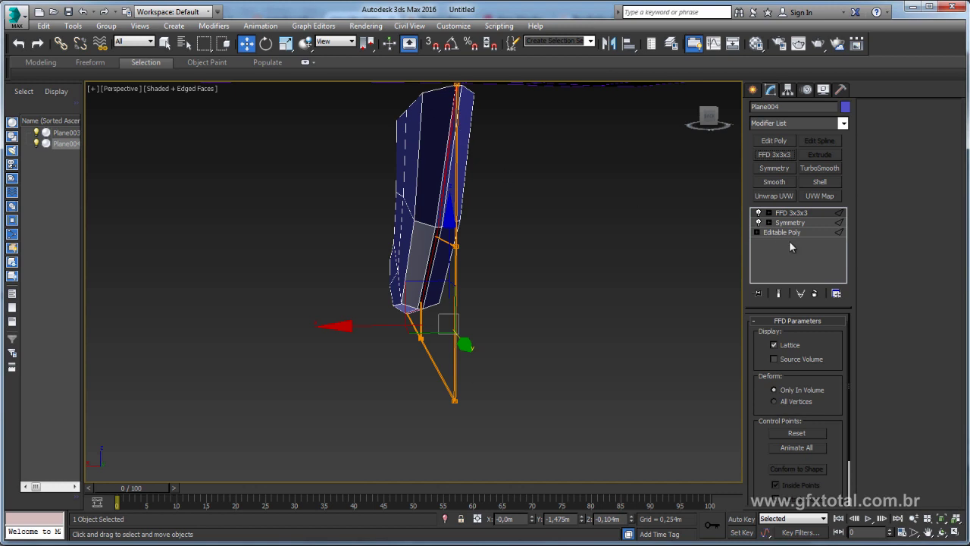
click(814, 296)
- Convert the fin to Editable Poly and add an FFD 3x3x3 at Control Points level
right_click(419, 188)
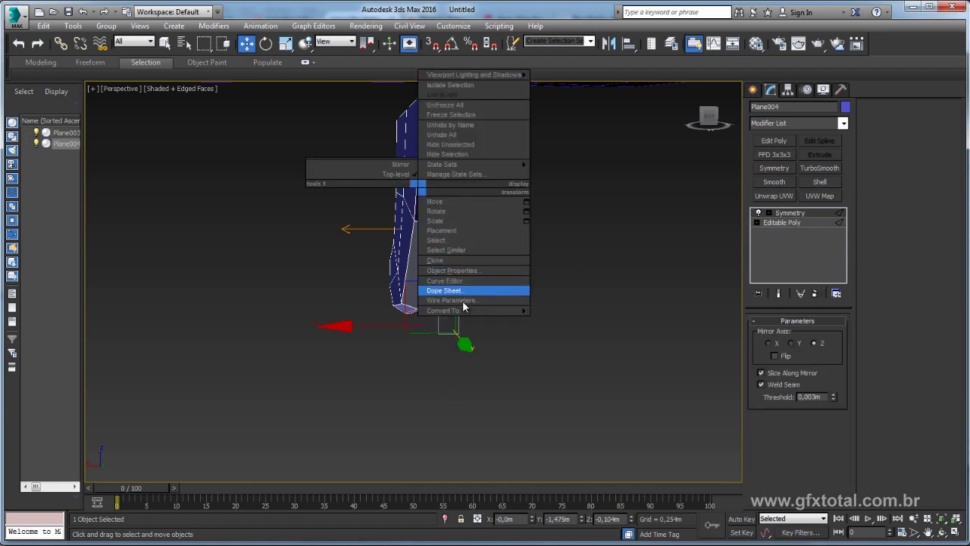
click(544, 320)
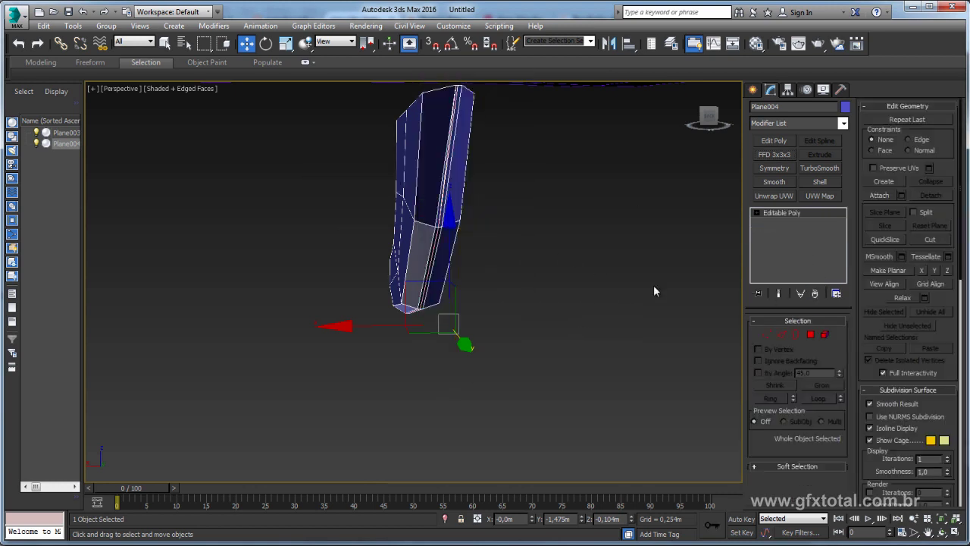
click(775, 155)
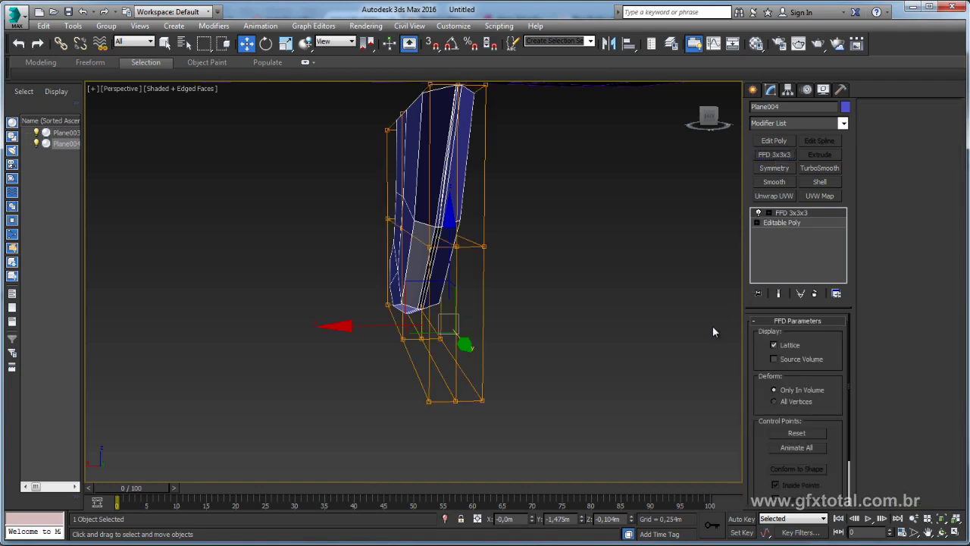
click(768, 213)
click(801, 222)
- Taper the fin by narrowing the bottom lattice points and widening the top ones
alt+middle_drag(635, 296, 570, 300)
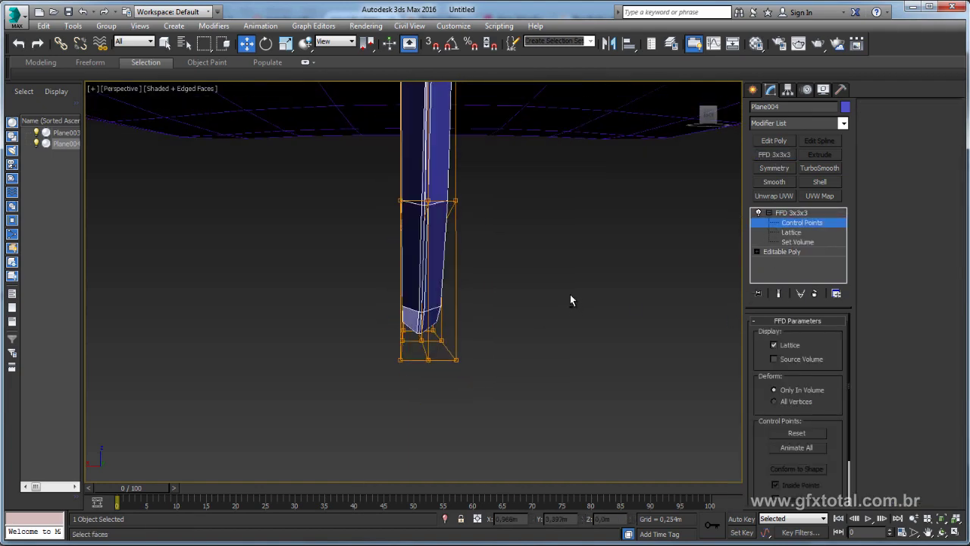
drag(199, 449, 198, 448)
key(r)
mouse_move(341, 341)
mouse_down()
mouse_move(306, 343)
mouse_move(329, 334)
mouse_up()
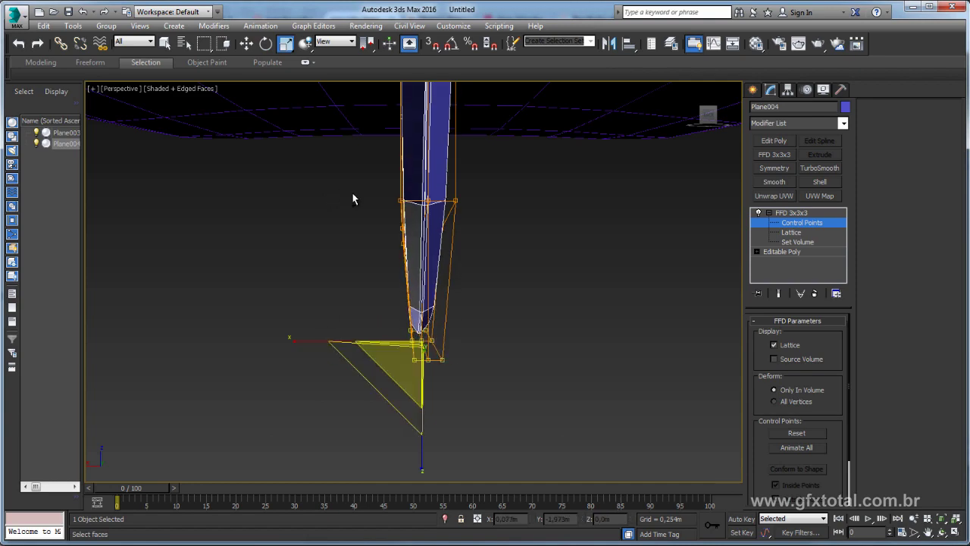
ctrl+drag(356, 197, 399, 262)
alt+middle_drag(399, 262, 315, 180)
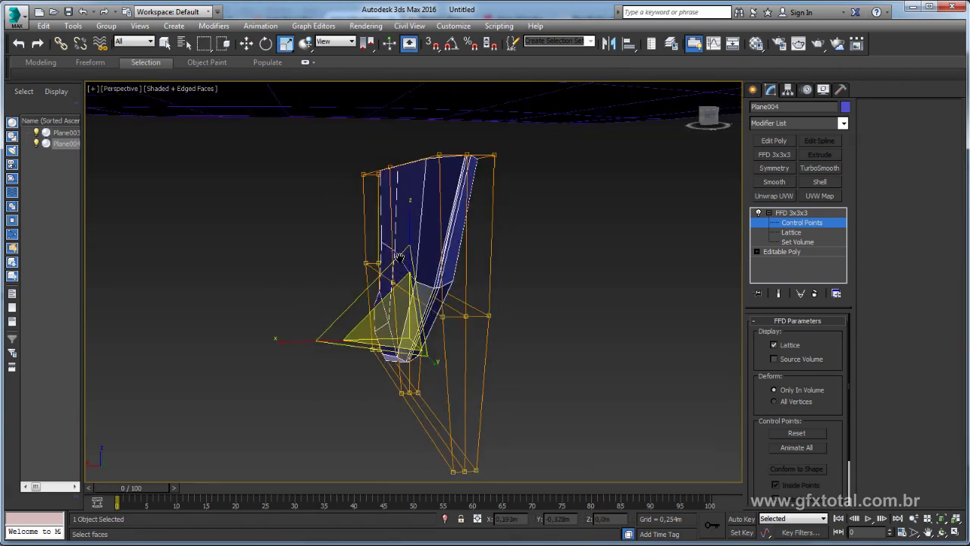
drag(510, 228, 510, 228)
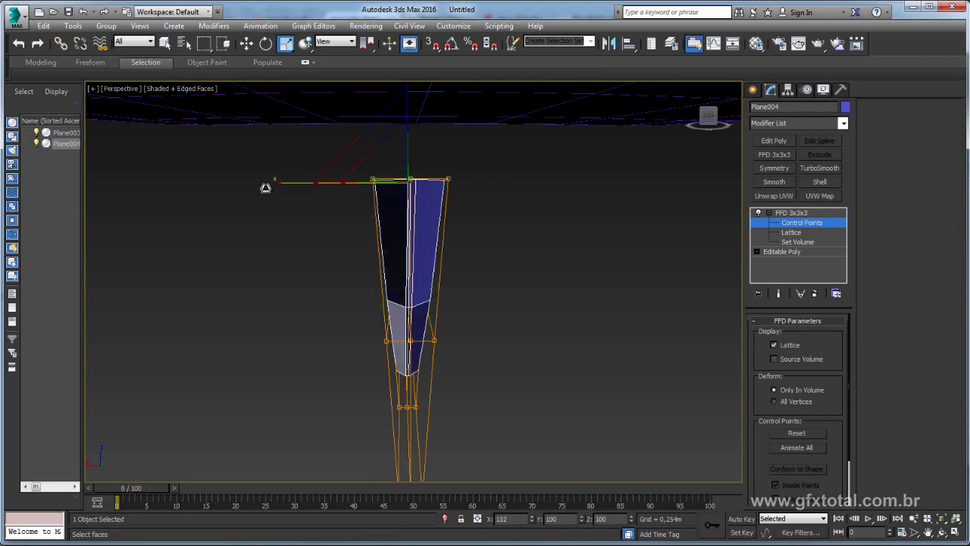
drag(314, 190, 273, 191)
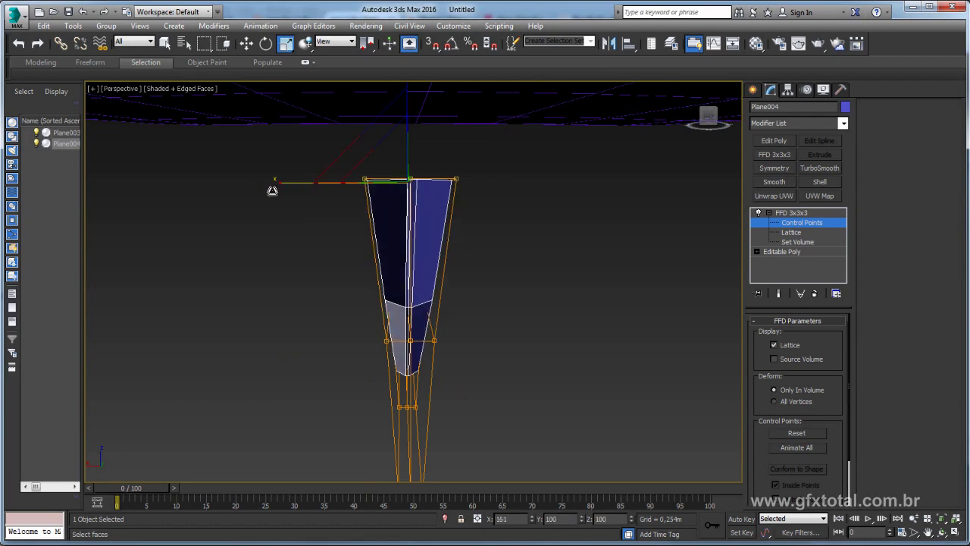
click(767, 211)
alt+middle_drag(425, 288, 490, 248)
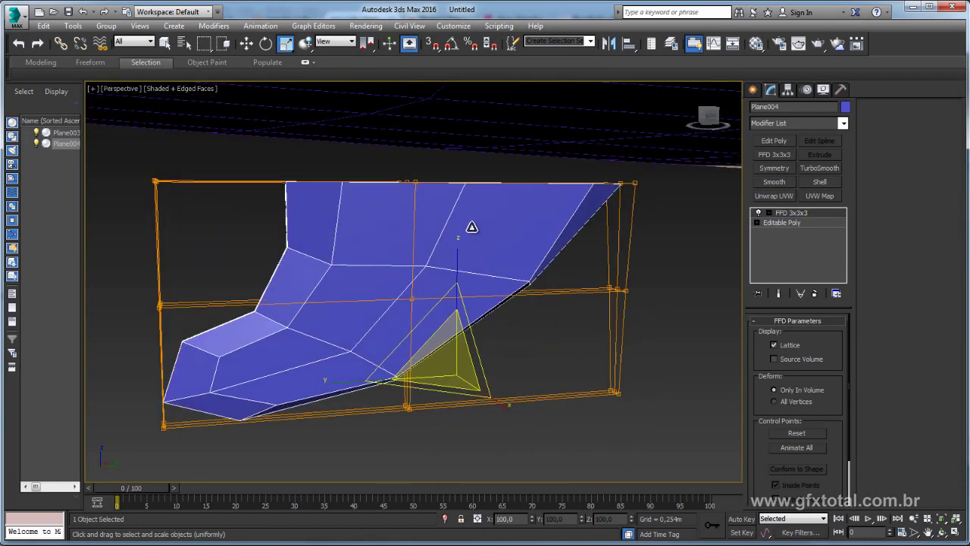
right_click(471, 226)
- Collapse the fin to an Editable Poly and select its top open border
click(640, 362)
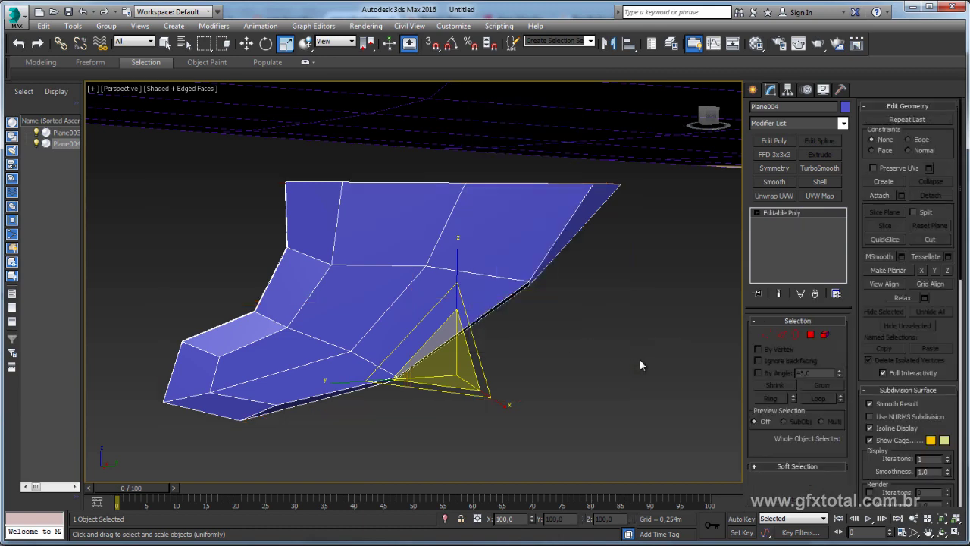
click(793, 332)
click(569, 201)
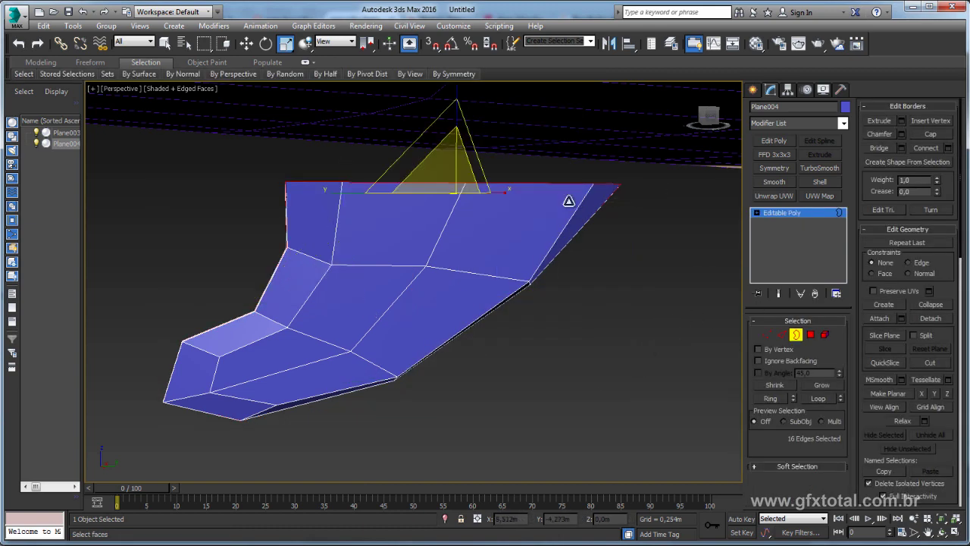
mouse_move(552, 175)
alt+middle_down()
mouse_move(453, 241)
mouse_move(468, 231)
mouse_move(508, 262)
alt+middle_up()
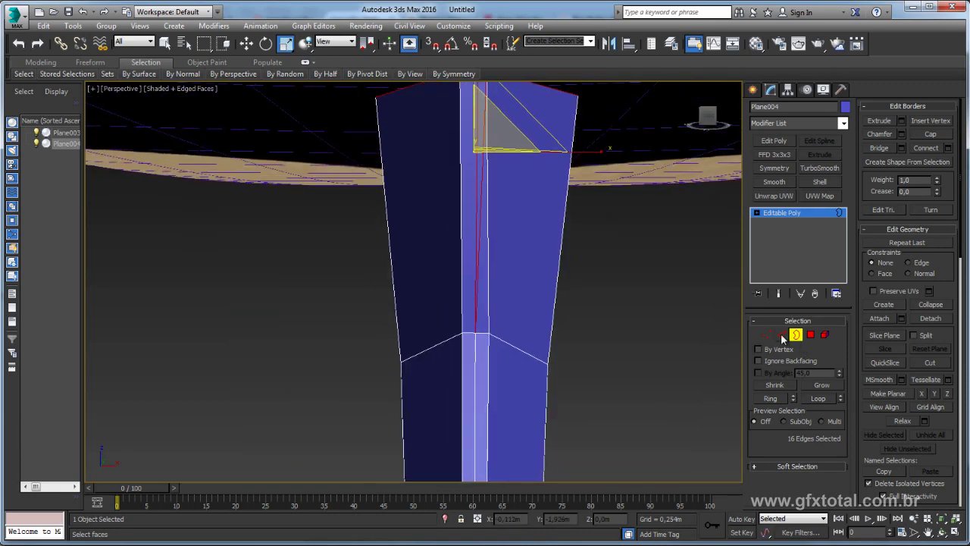
- In Edge mode, select vertical edges along the lower fin and centre seam
click(782, 336)
click(477, 288)
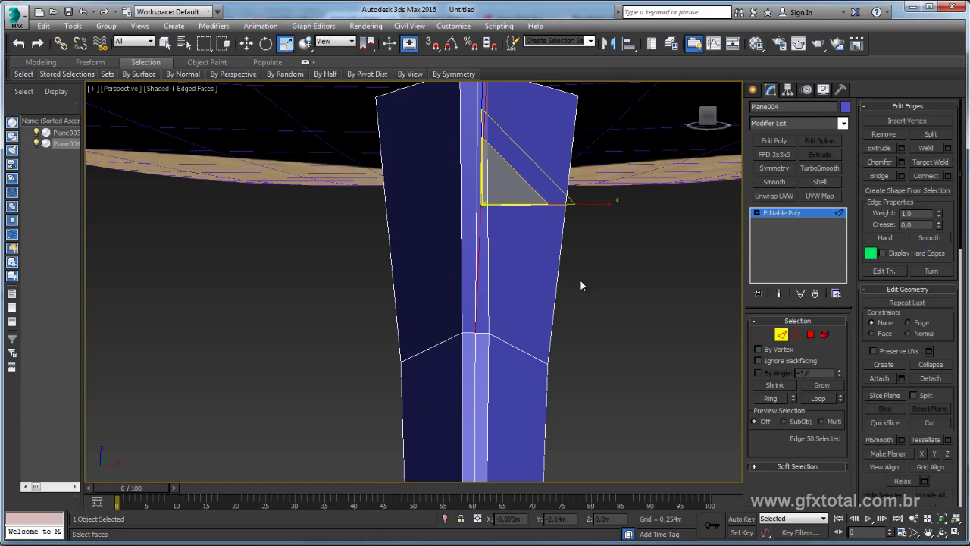
mouse_move(580, 279)
alt+middle_down()
mouse_move(604, 299)
mouse_move(597, 340)
alt+middle_up()
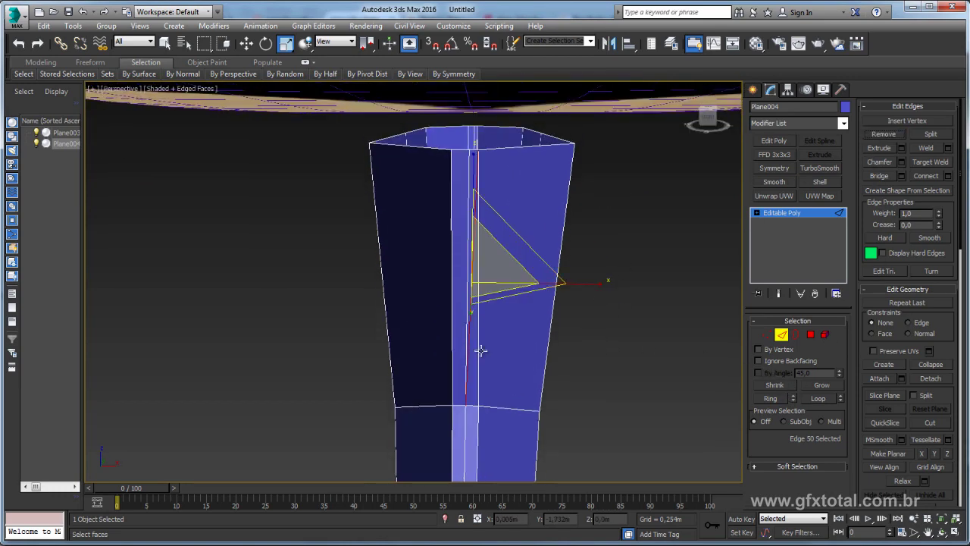
scroll(472, 344, up, 3)
scroll(481, 311, up, 3)
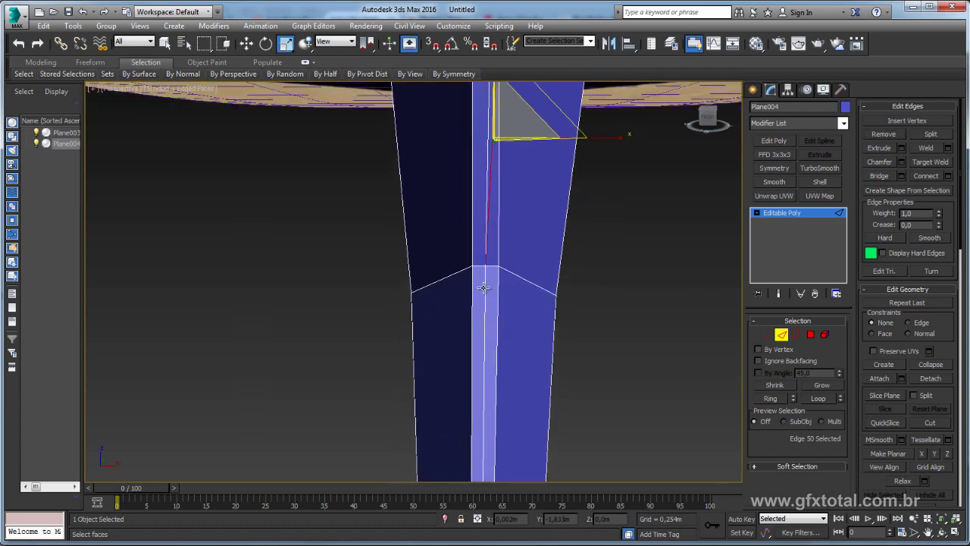
click(485, 291)
scroll(525, 274, down, 5)
scroll(467, 323, up, 2)
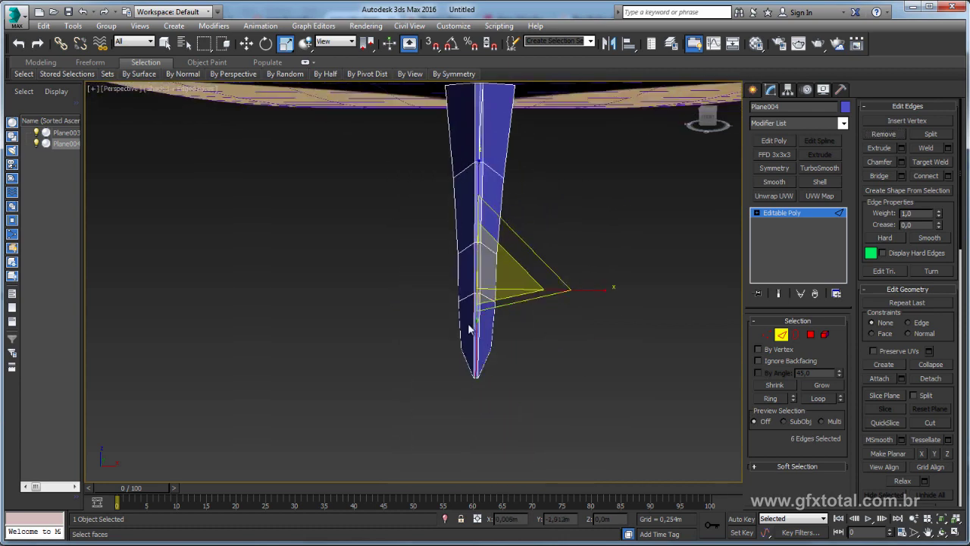
scroll(467, 323, up, 3)
scroll(477, 188, down, 3)
scroll(490, 265, up, 3)
scroll(546, 293, up, 2)
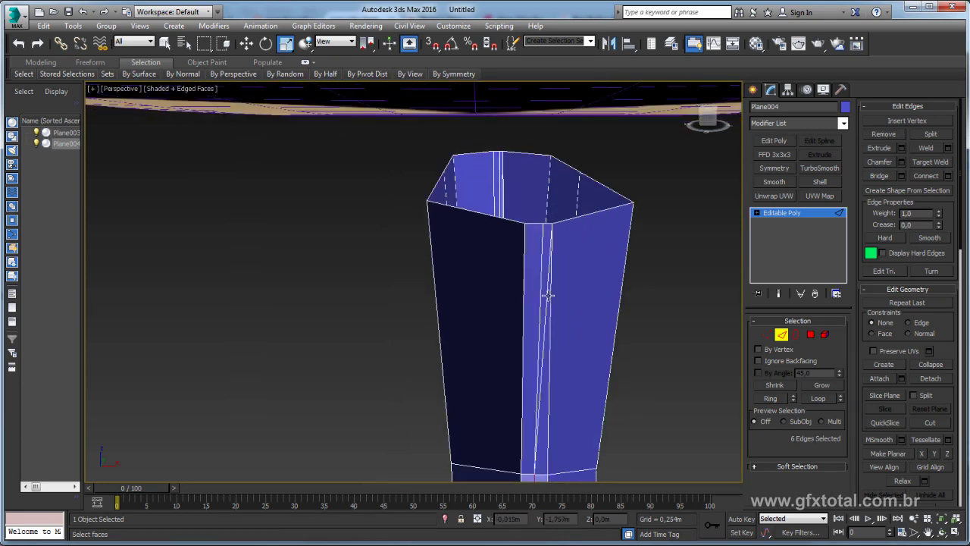
scroll(522, 287, up, 2)
click(511, 299)
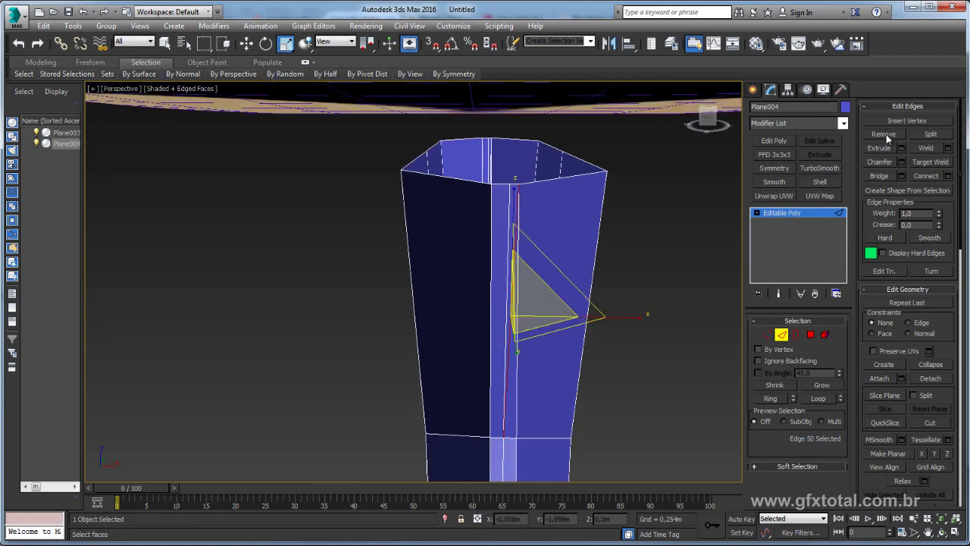
- Select the two parallel edges running along the fin's centre seam
alt+middle_drag(599, 225, 568, 230)
scroll(567, 229, up, 3)
mouse_move(531, 260)
alt+middle_down()
mouse_move(565, 270)
mouse_move(551, 260)
alt+middle_up()
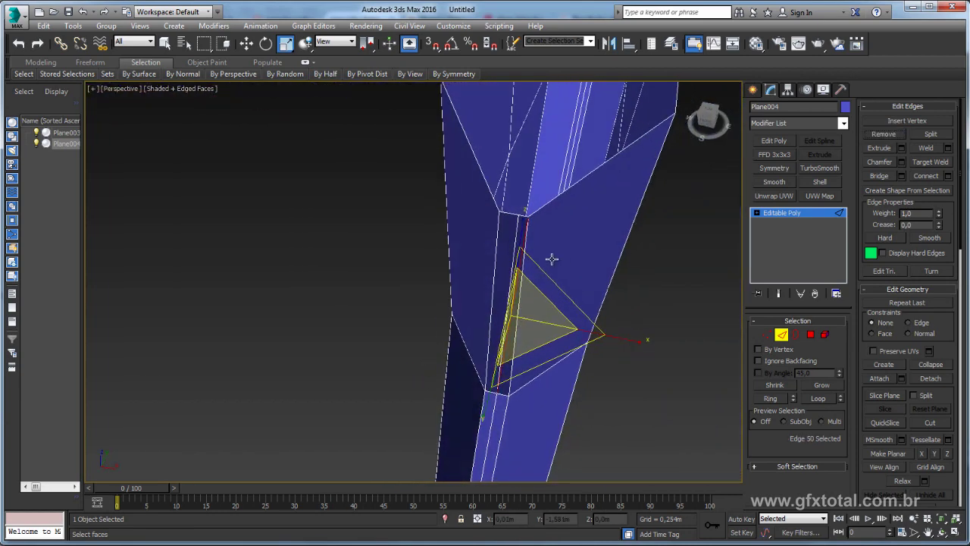
click(511, 304)
mouse_move(511, 304)
alt+middle_down()
mouse_move(513, 316)
mouse_move(582, 253)
mouse_move(558, 321)
mouse_move(522, 288)
alt+middle_up()
click(533, 301)
ctrl+click(513, 297)
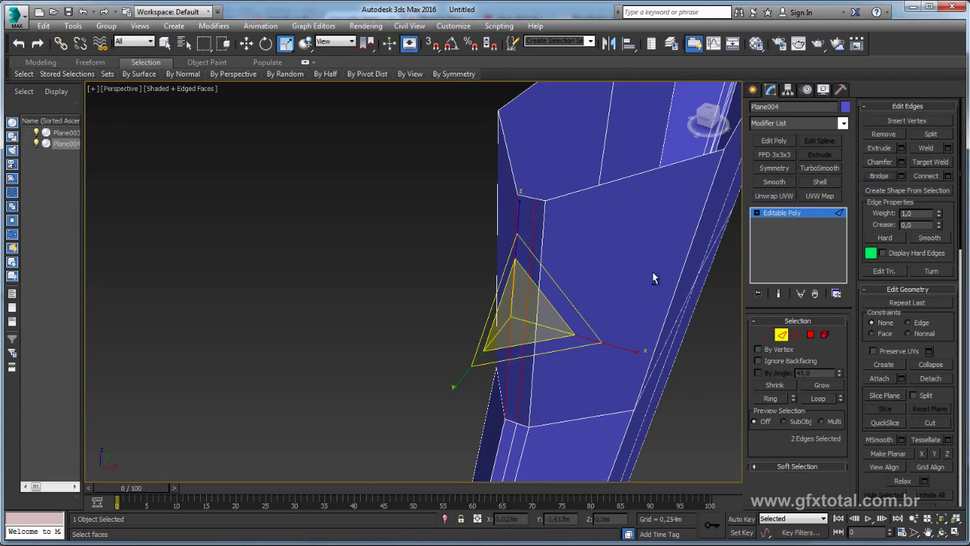
mouse_move(650, 278)
alt+middle_down()
mouse_move(492, 268)
mouse_move(602, 249)
mouse_move(544, 212)
mouse_move(513, 227)
mouse_move(529, 232)
mouse_move(433, 232)
mouse_move(447, 202)
alt+middle_up()
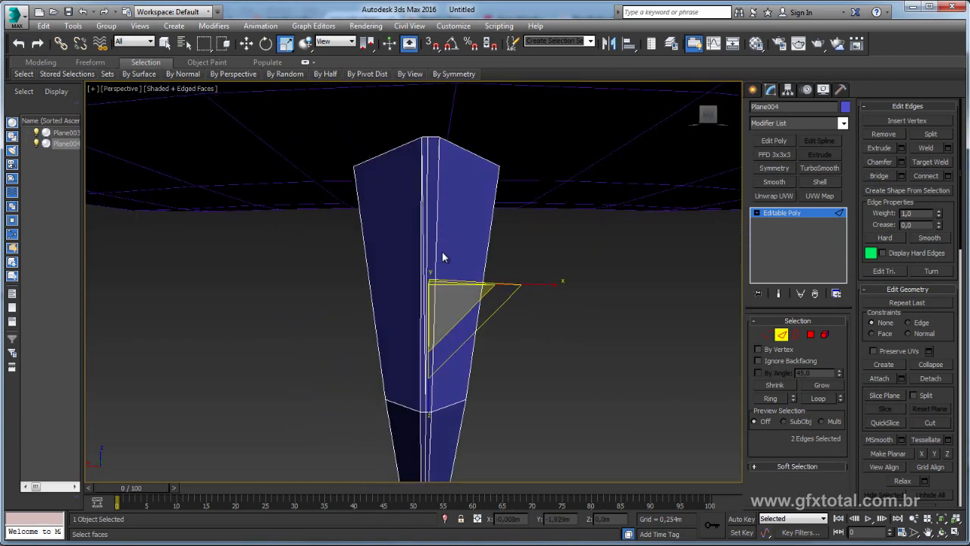
- Select the centre seam edge and delete it along with its faces
click(425, 331)
scroll(455, 304, up, 4)
scroll(432, 322, down, 5)
scroll(430, 322, up, 1)
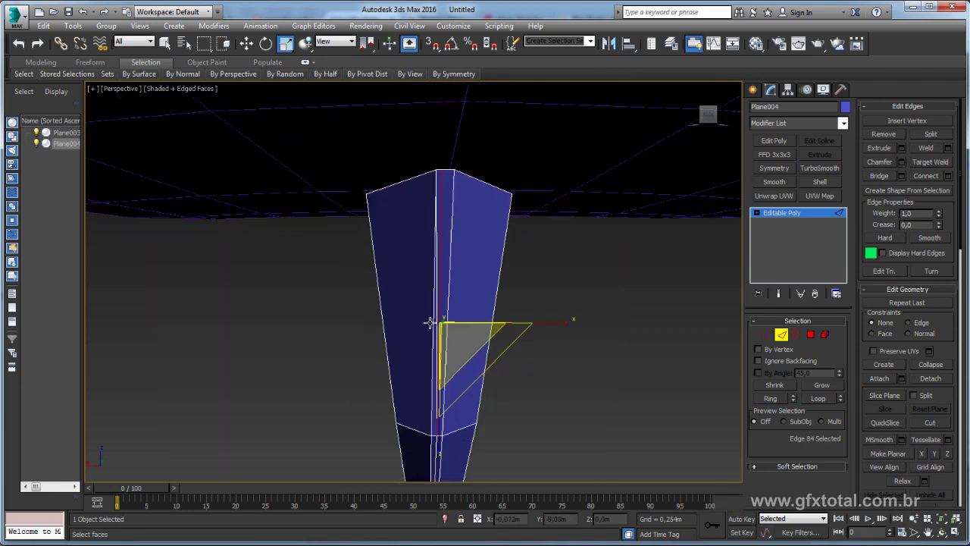
click(436, 307)
scroll(438, 302, up, 5)
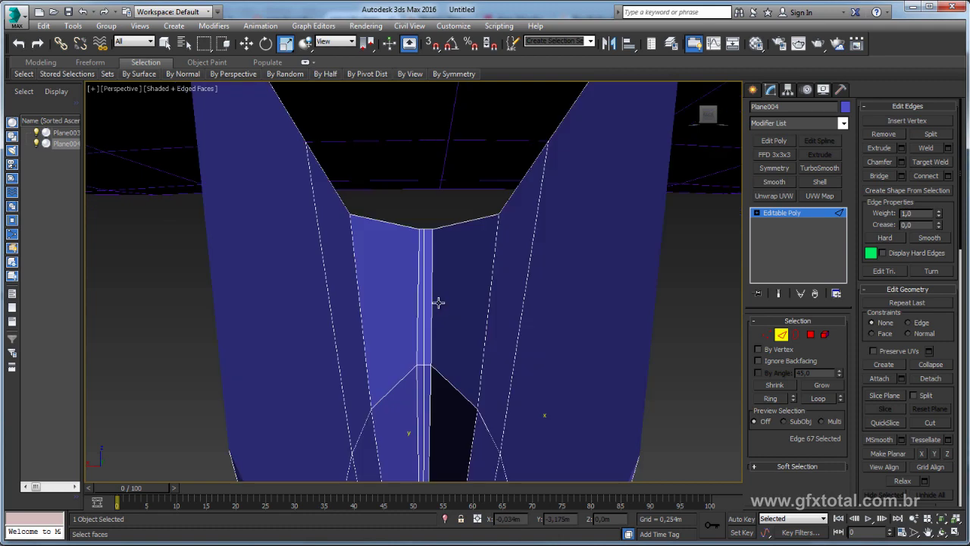
scroll(439, 302, down, 5)
click(438, 309)
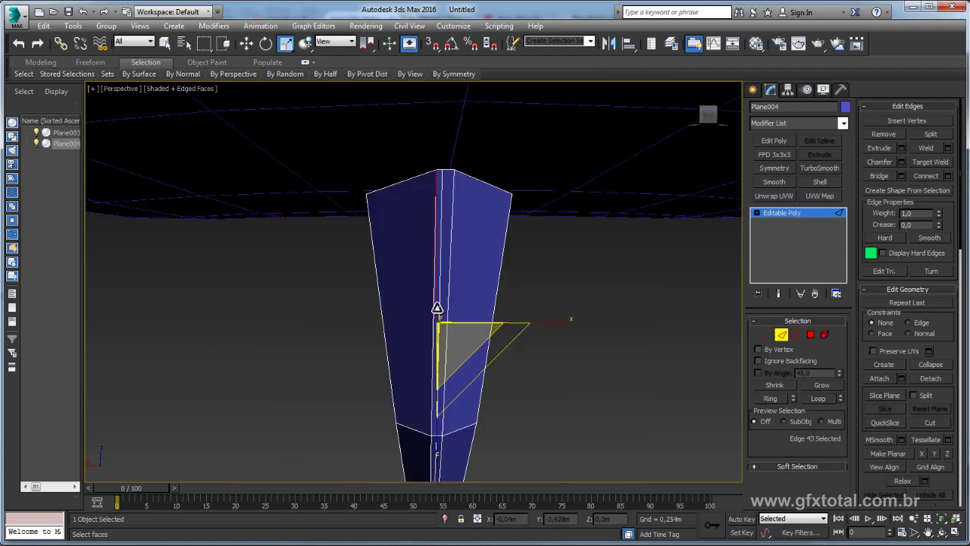
key(Delete)
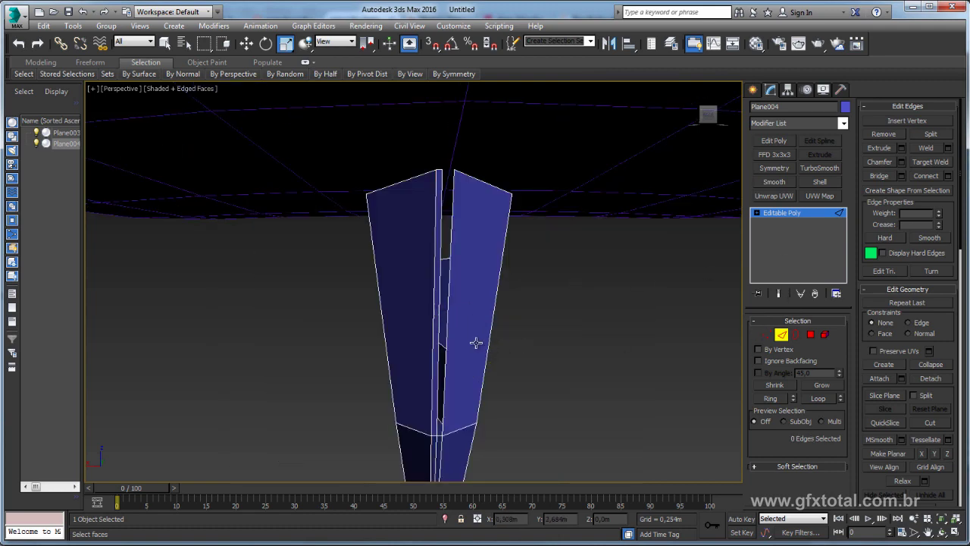
- Bridge the gap's two opposite edges with new faces, then return to Edge mode
click(447, 345)
ctrl+click(440, 339)
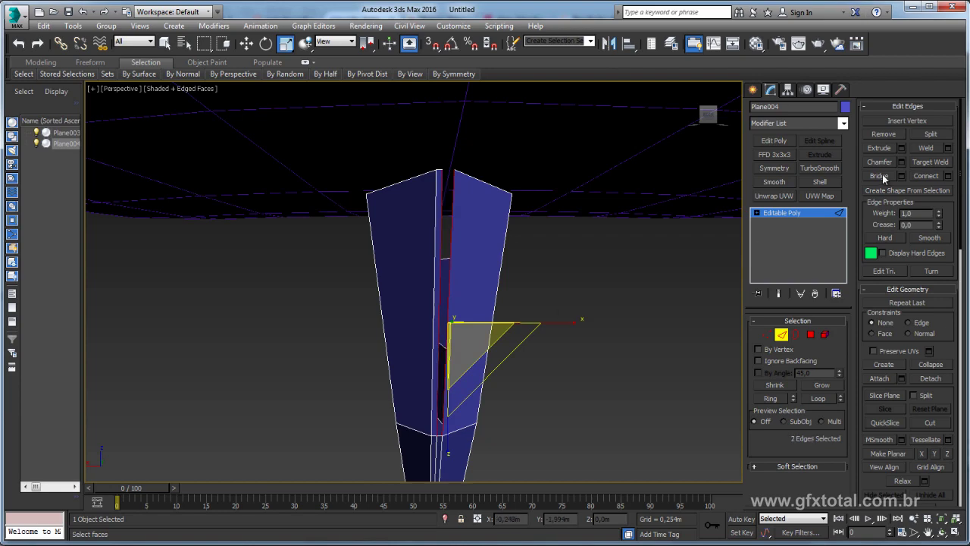
click(879, 175)
alt+middle_drag(578, 268, 707, 246)
click(781, 213)
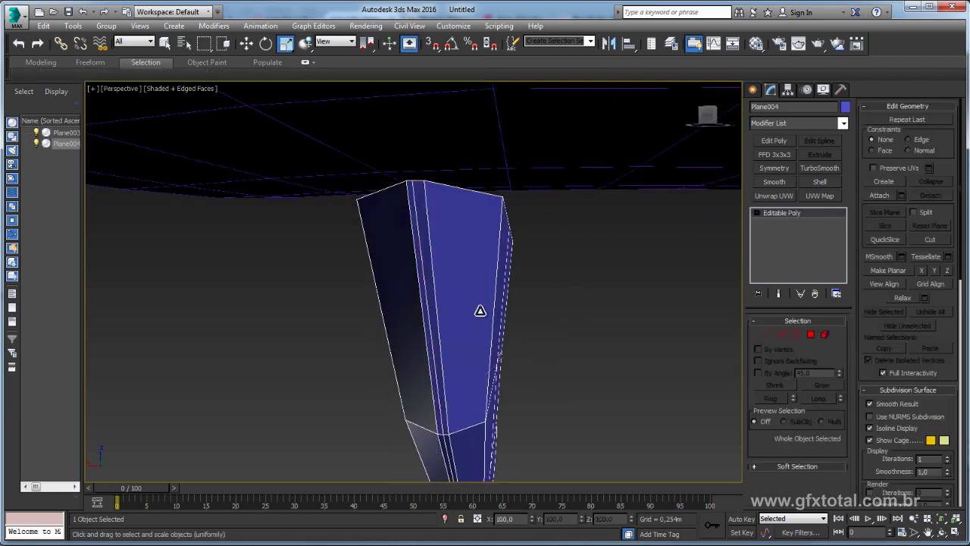
alt+middle_drag(481, 311, 496, 307)
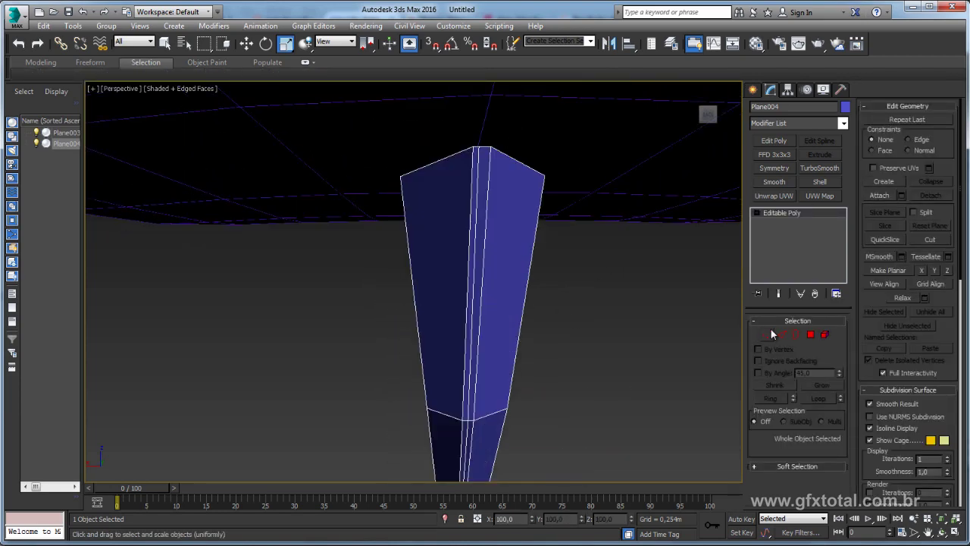
click(781, 335)
mouse_move(471, 304)
alt+middle_down()
mouse_move(513, 332)
mouse_move(523, 238)
mouse_move(393, 291)
mouse_move(335, 292)
mouse_move(682, 240)
alt+middle_up()
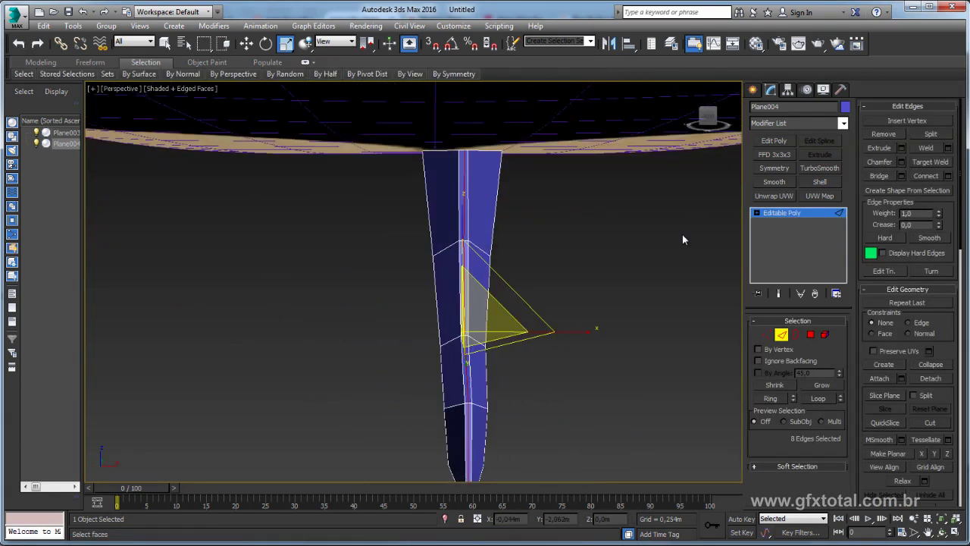
- Remove the selected seam edges and add TurboSmooth with 2 iterations
click(889, 133)
key(2)
alt+middle_drag(705, 243, 609, 264)
click(817, 169)
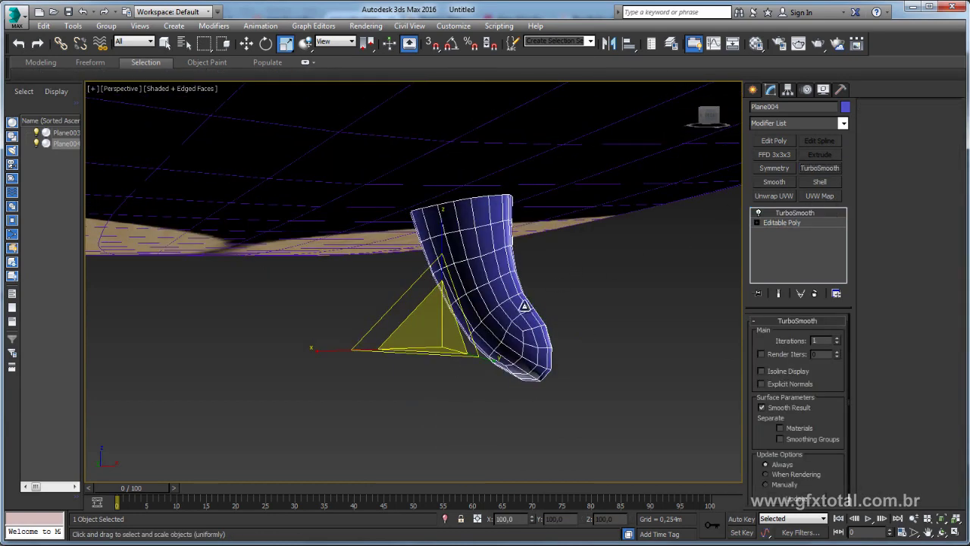
alt+middle_drag(667, 296, 614, 304)
click(837, 339)
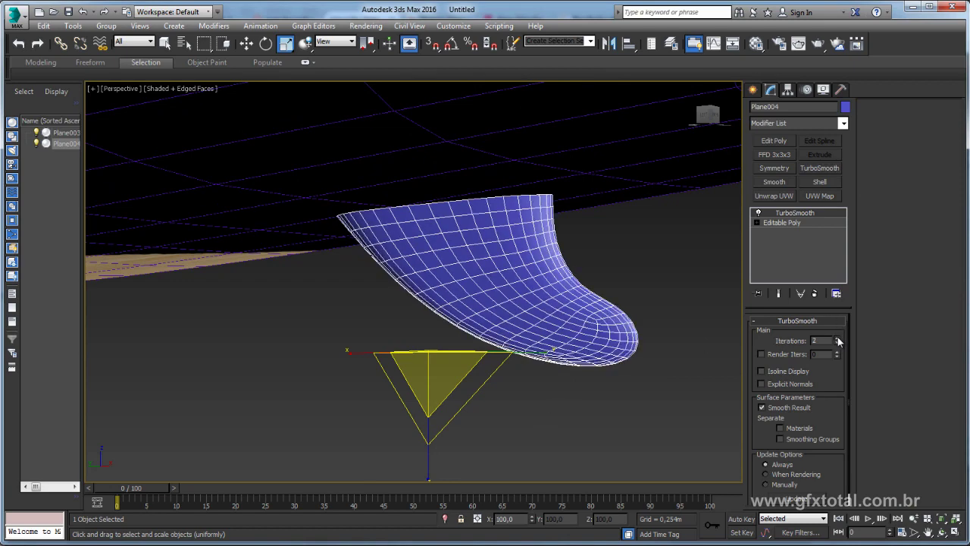
mouse_move(682, 311)
alt+middle_down()
mouse_move(662, 318)
mouse_move(474, 206)
alt+middle_up()
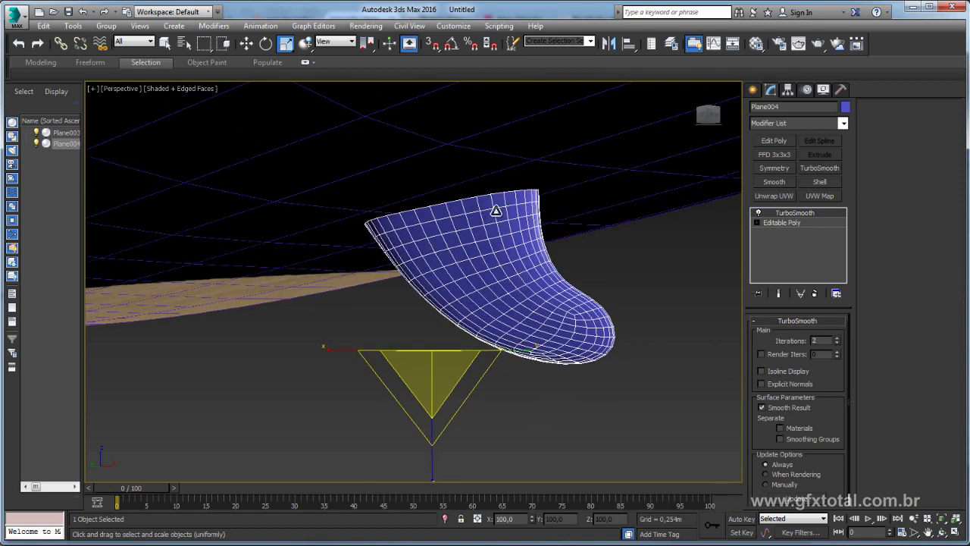
- Connect the fin's top edge loop with new edges pinched toward its edge
click(777, 223)
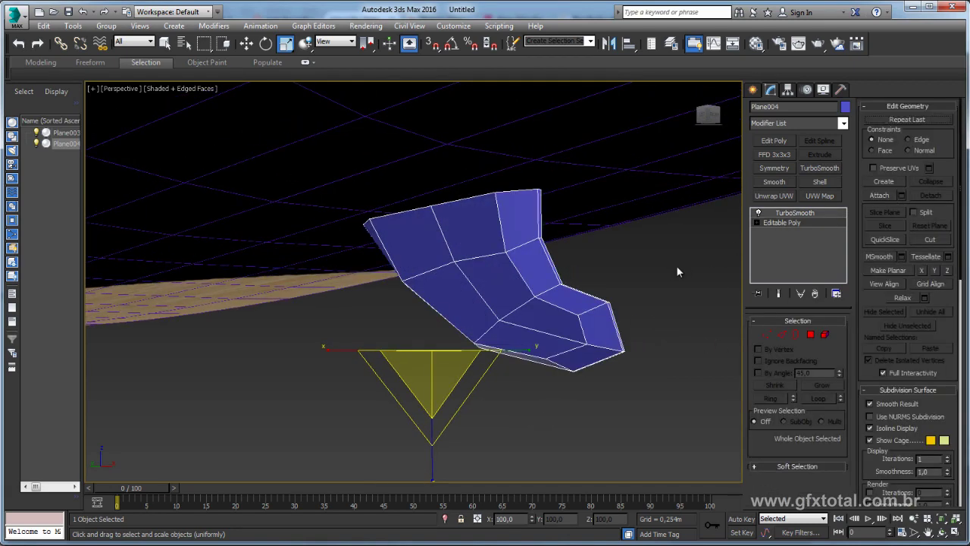
click(781, 334)
click(508, 191)
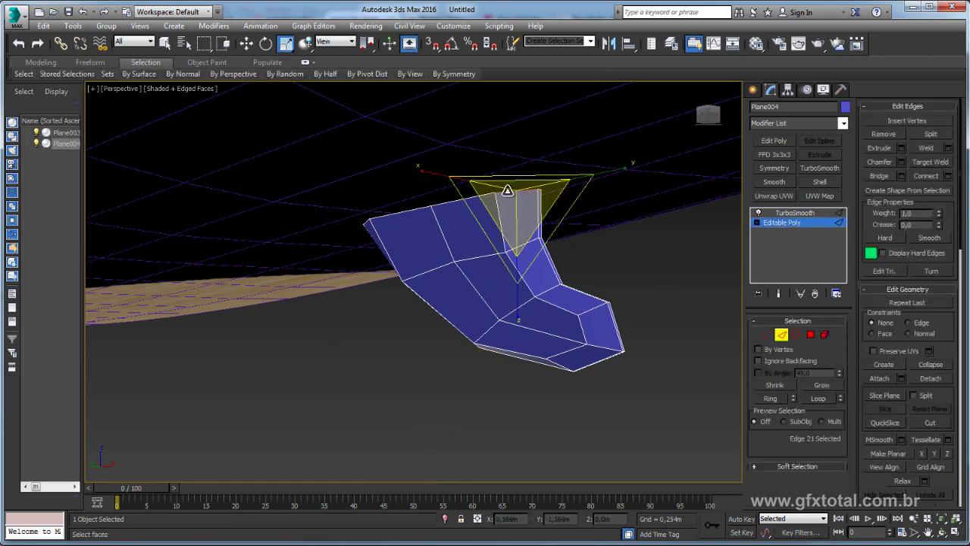
alt+middle_drag(508, 191, 485, 199)
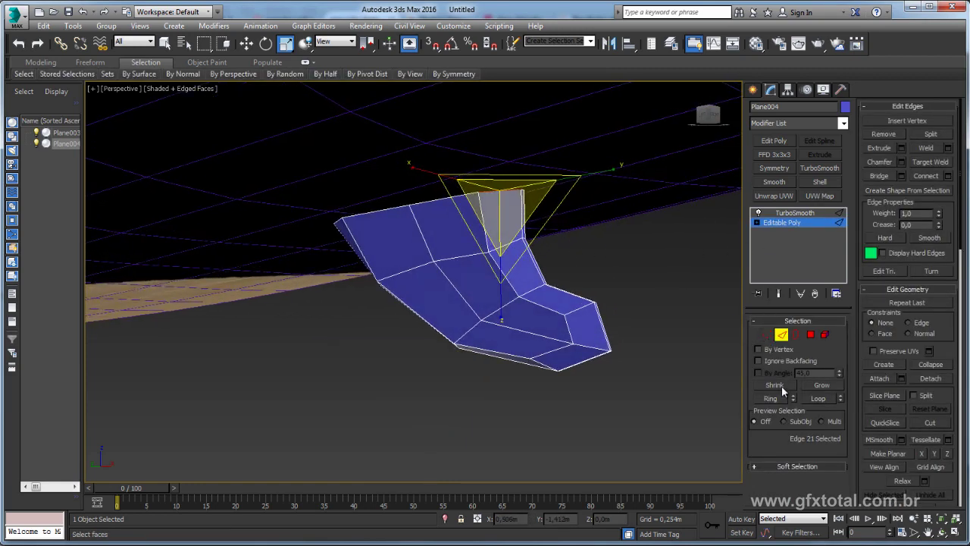
click(802, 400)
click(948, 176)
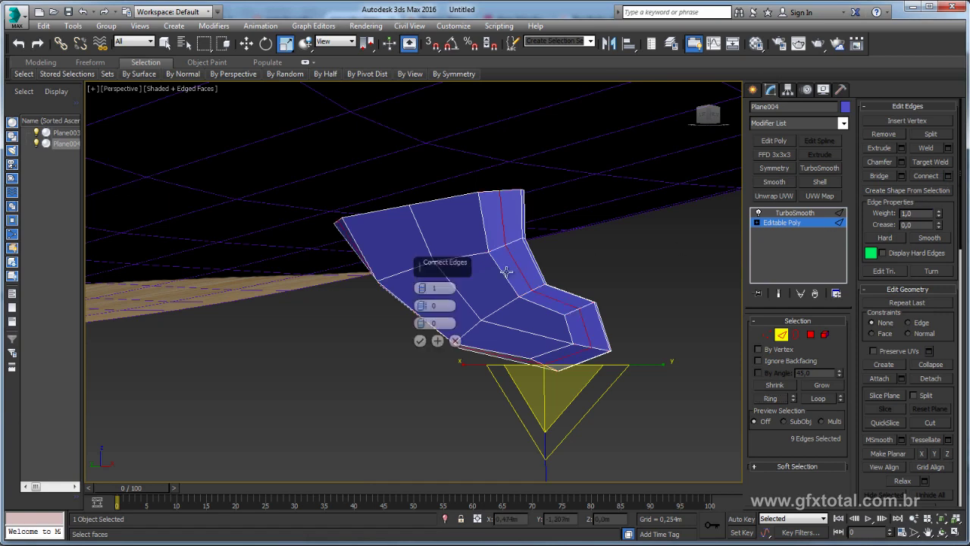
drag(422, 305, 405, 125)
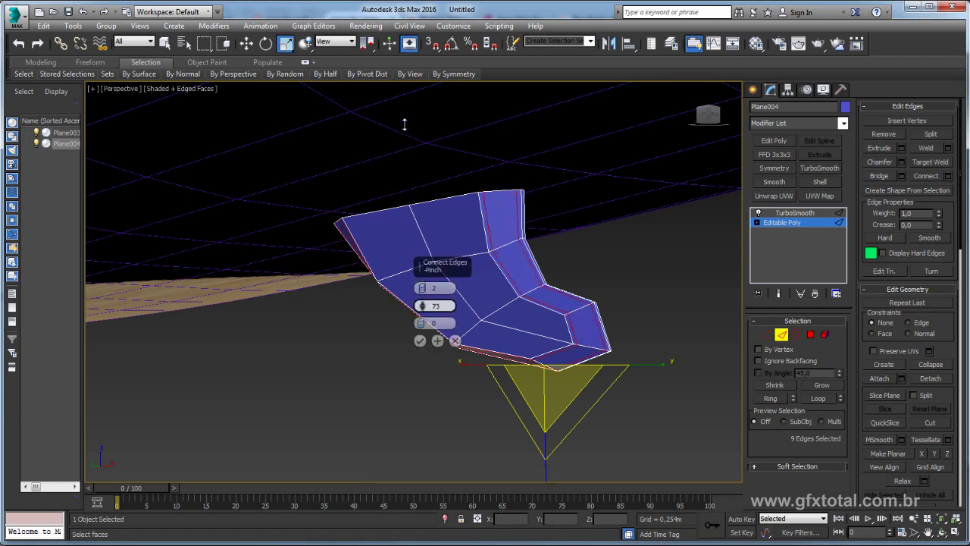
click(420, 340)
- Check the TurboSmooth result in plain shading from the fin's other side
click(781, 223)
click(794, 213)
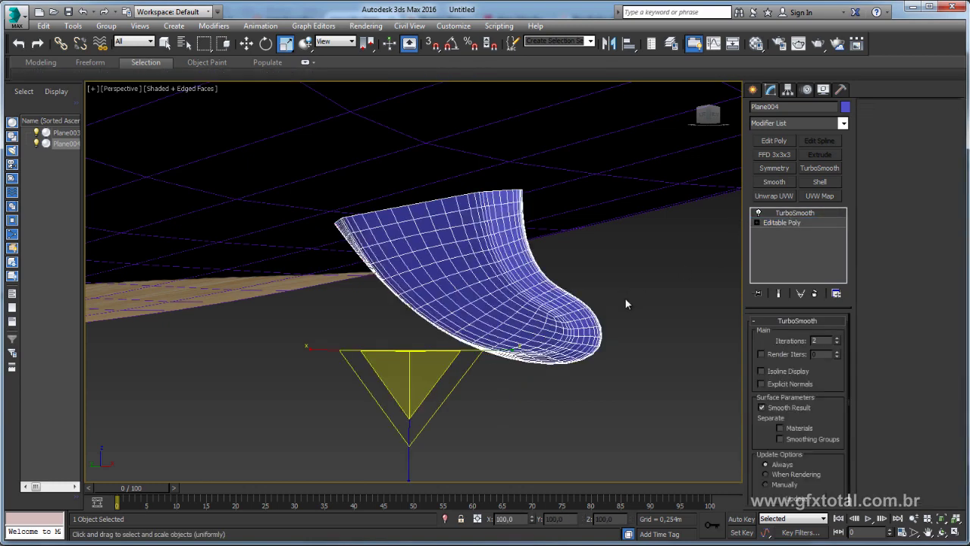
click(625, 297)
scroll(585, 339, up, 1)
key(F4)
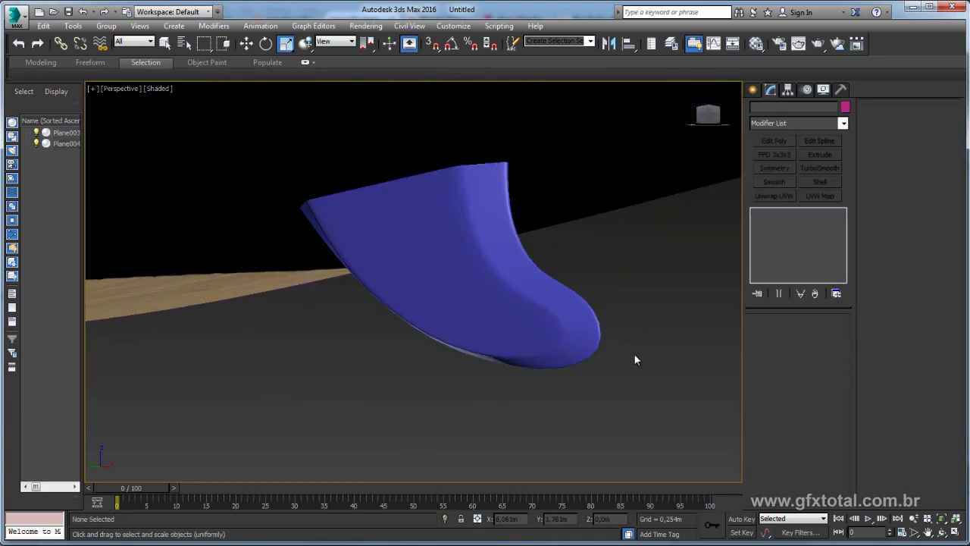
mouse_move(571, 304)
alt+middle_down()
mouse_move(596, 277)
mouse_move(518, 301)
mouse_move(357, 281)
alt+middle_up()
click(357, 281)
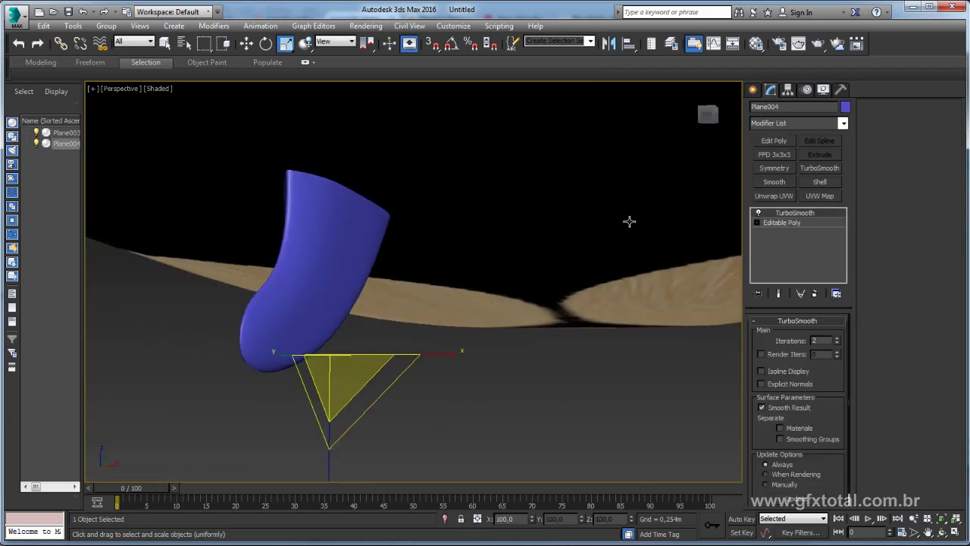
- Select another edge loop around the fin and connect it with new supporting edges
click(776, 224)
key(2)
click(325, 196)
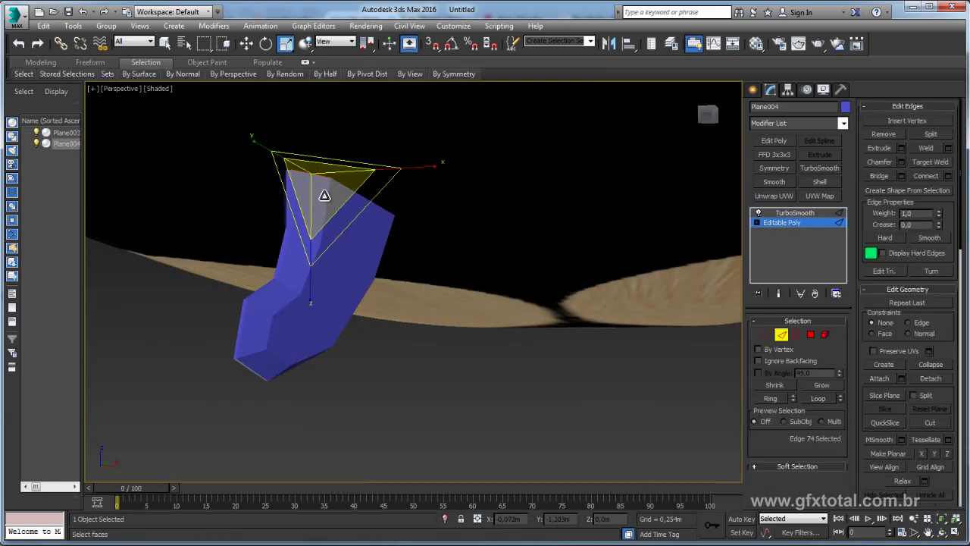
key(F3)
double_click(302, 237)
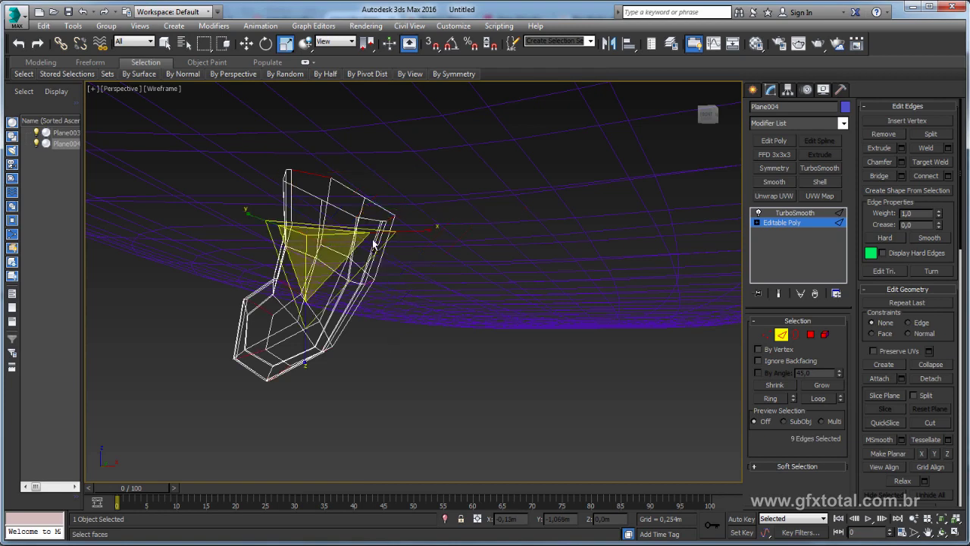
mouse_move(302, 237)
alt+middle_down()
mouse_move(458, 254)
mouse_move(461, 269)
alt+middle_up()
key(F3)
key(F4)
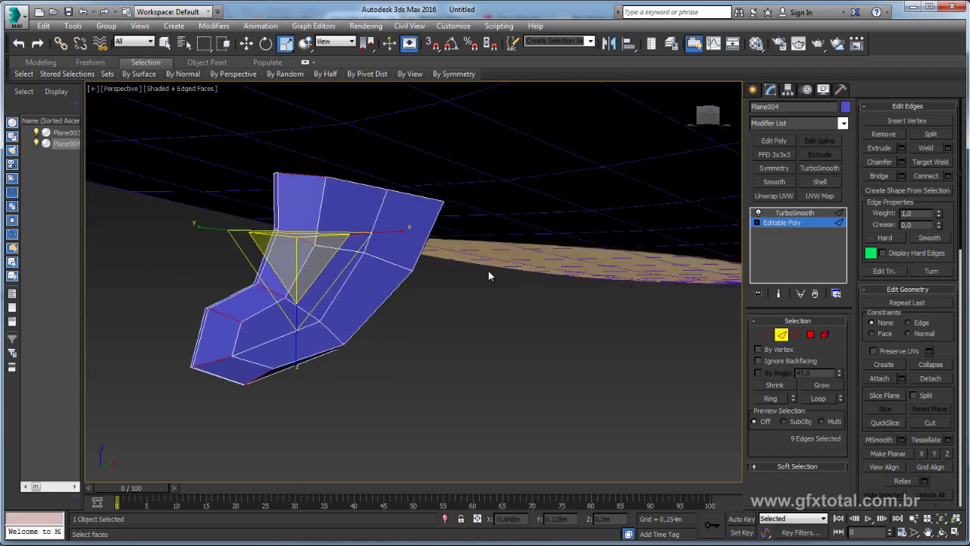
click(948, 176)
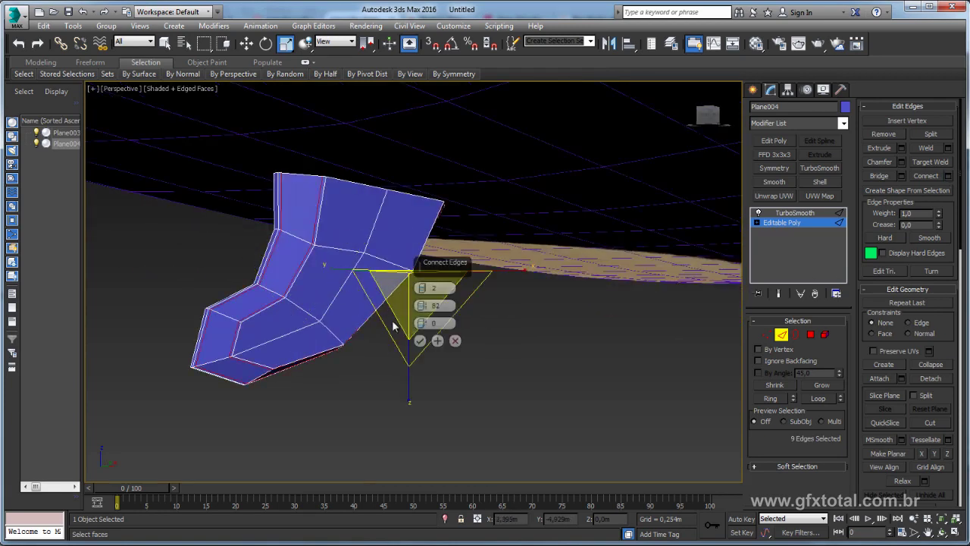
click(420, 342)
- Review the smoothed fin with its added supporting loops close up
alt+middle_drag(305, 281, 319, 258)
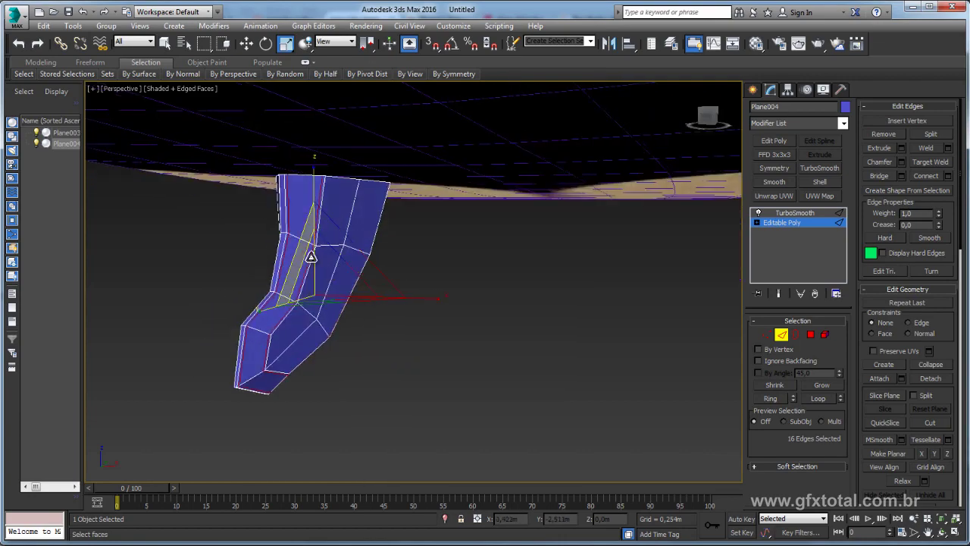
click(794, 213)
click(502, 325)
alt+middle_drag(501, 329, 453, 319)
click(305, 251)
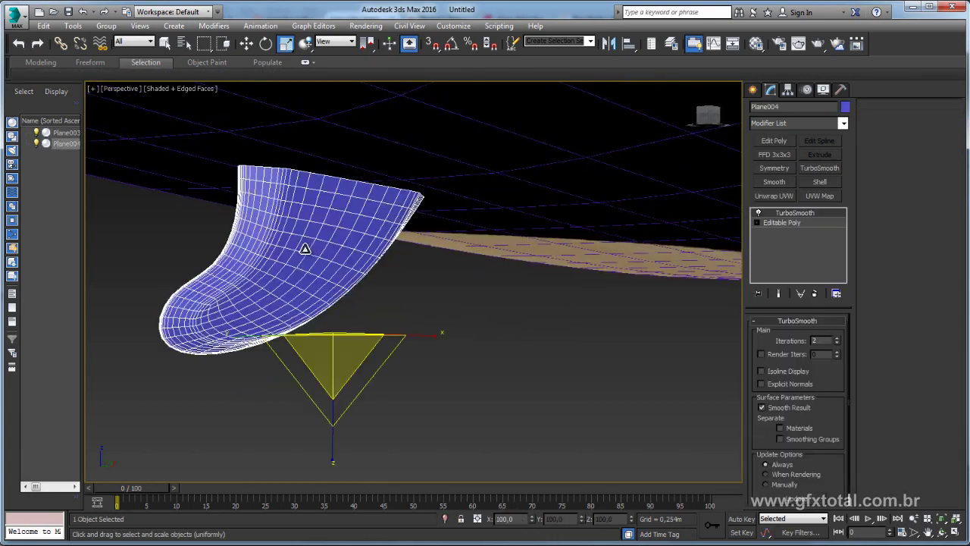
mouse_move(305, 251)
alt+middle_down()
mouse_move(386, 278)
mouse_move(445, 215)
mouse_move(372, 271)
mouse_move(392, 275)
mouse_move(325, 242)
alt+middle_up()
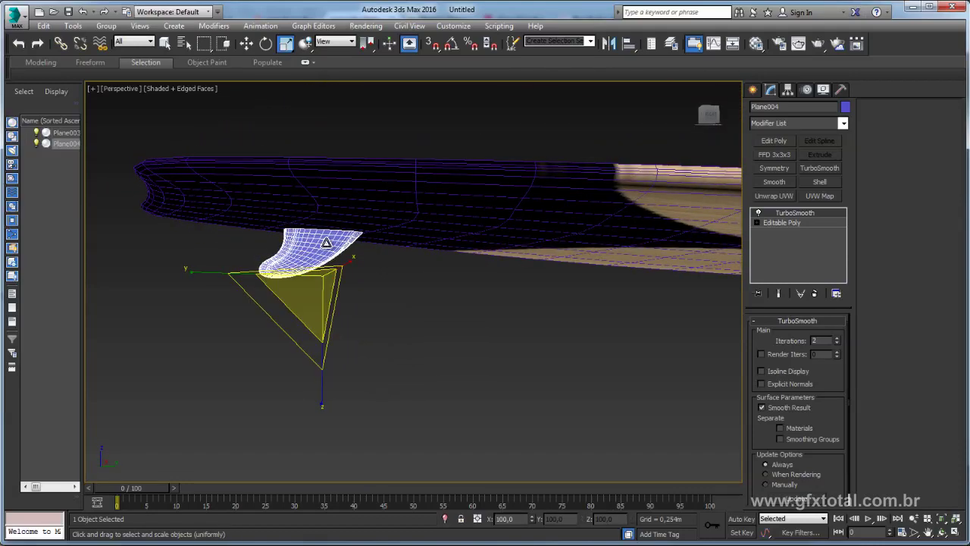
- Move the fin's top border up along Z and scale it wider, then view the smoothed result
click(779, 222)
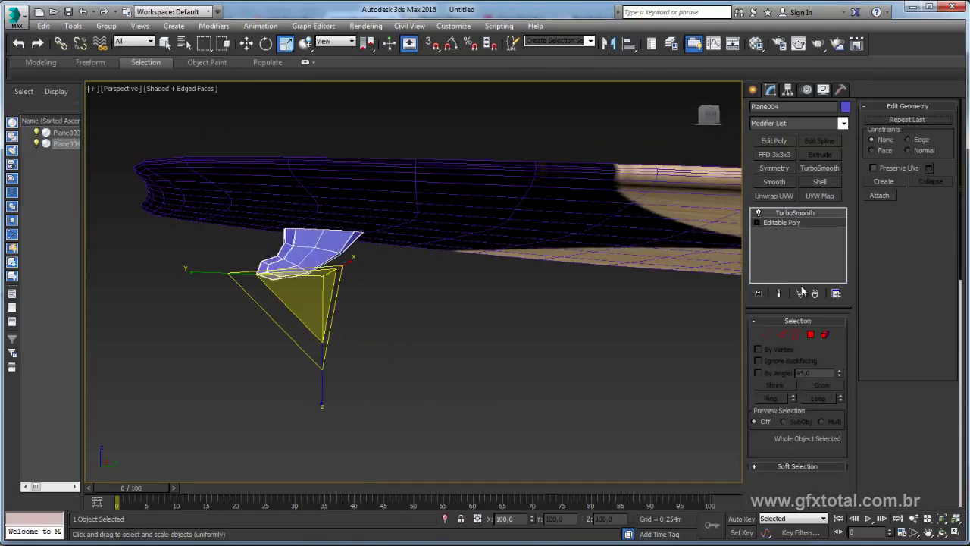
click(795, 335)
alt+middle_drag(343, 250, 347, 217)
scroll(346, 219, up, 3)
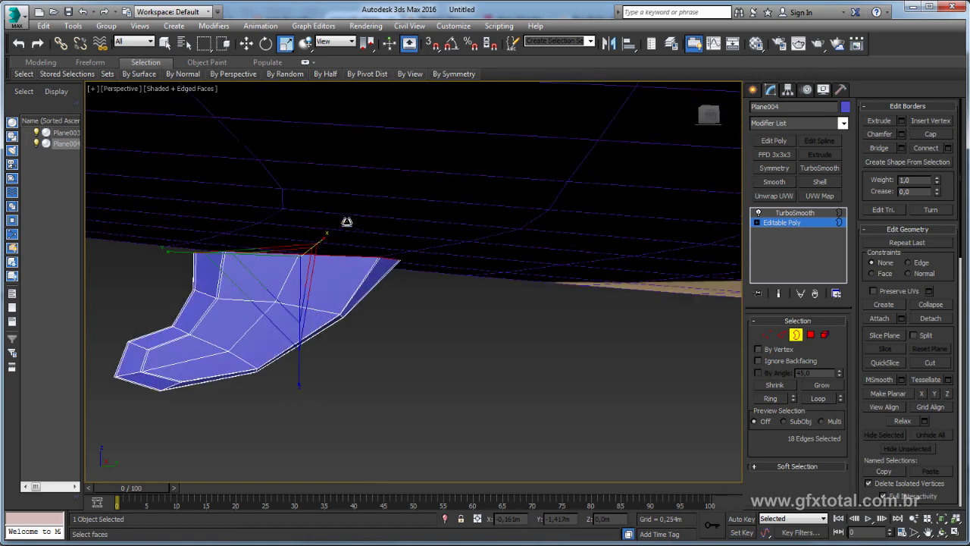
key(w)
drag(304, 199, 304, 183)
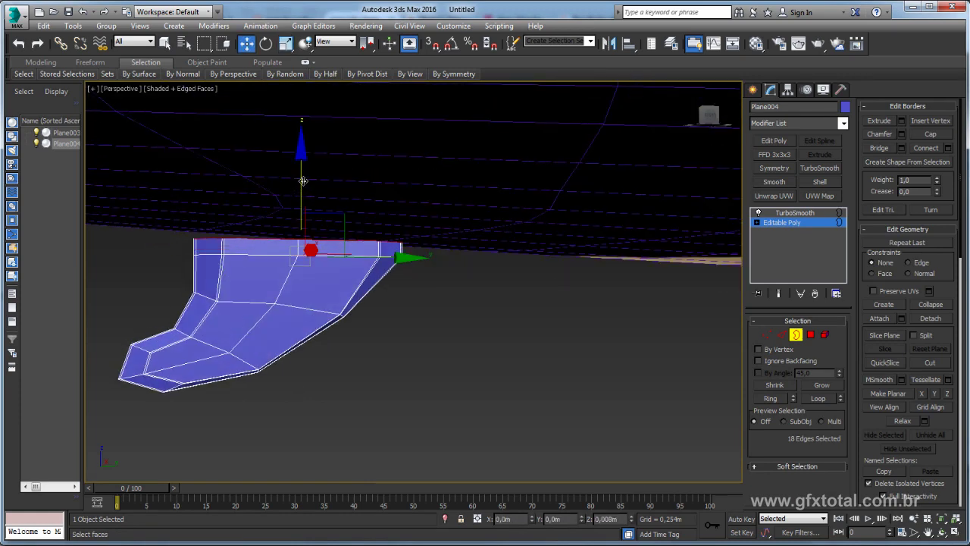
key(r)
drag(287, 255, 288, 249)
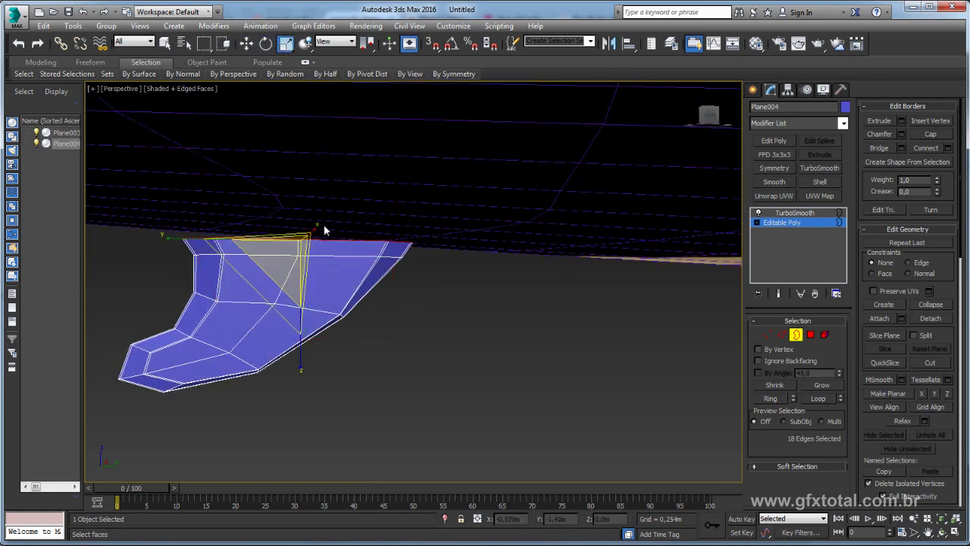
key(w)
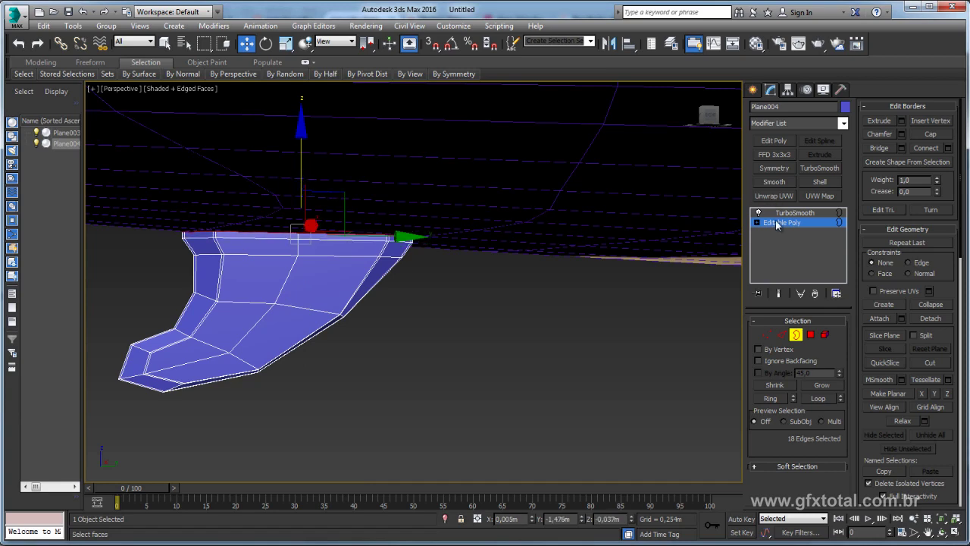
drag(302, 165, 302, 162)
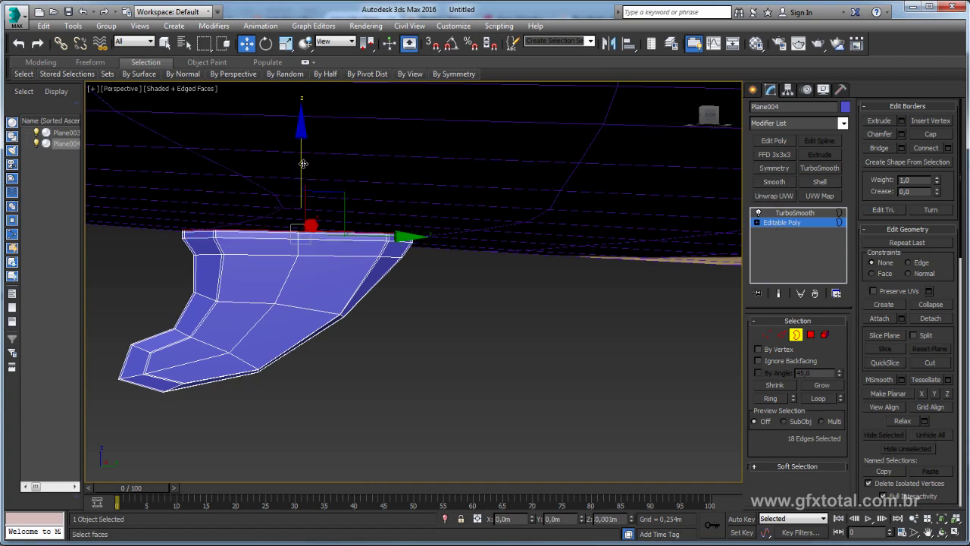
click(783, 213)
mouse_move(455, 288)
alt+middle_down()
mouse_move(423, 265)
mouse_move(536, 335)
mouse_move(407, 288)
mouse_move(404, 275)
alt+middle_up()
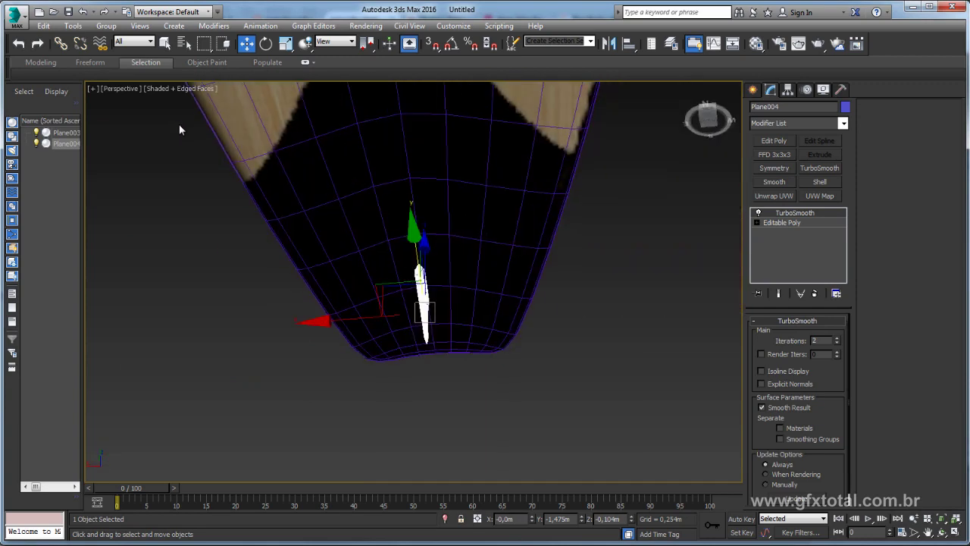
- Switch to Top view in wireframe, zoomed in on the fin
key(t)
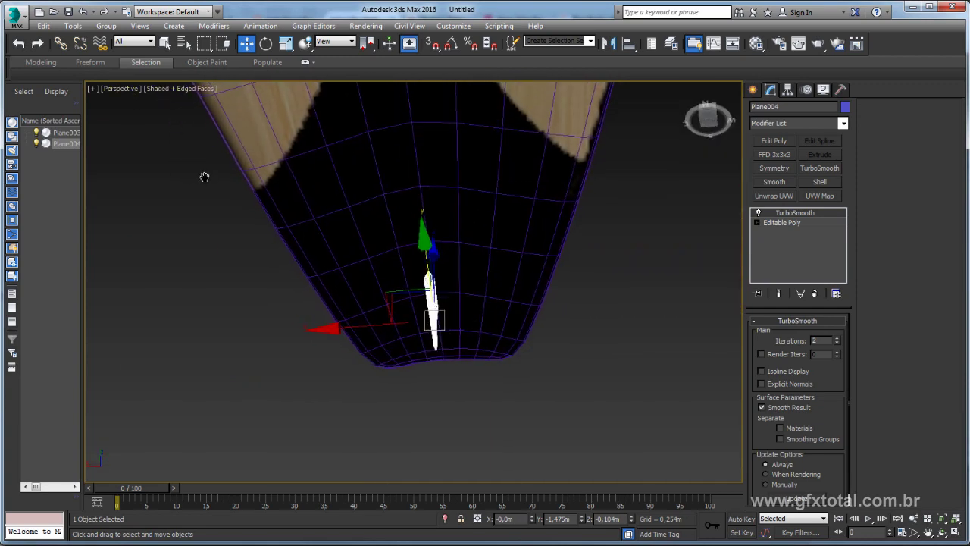
middle_drag(402, 202, 404, 181)
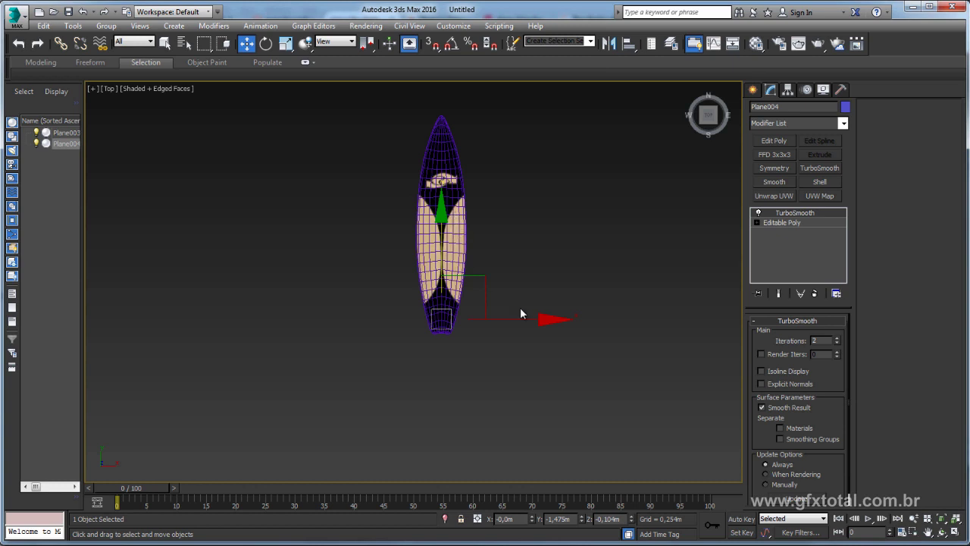
key(F3)
scroll(470, 341, up, 10)
middle_drag(387, 230, 387, 264)
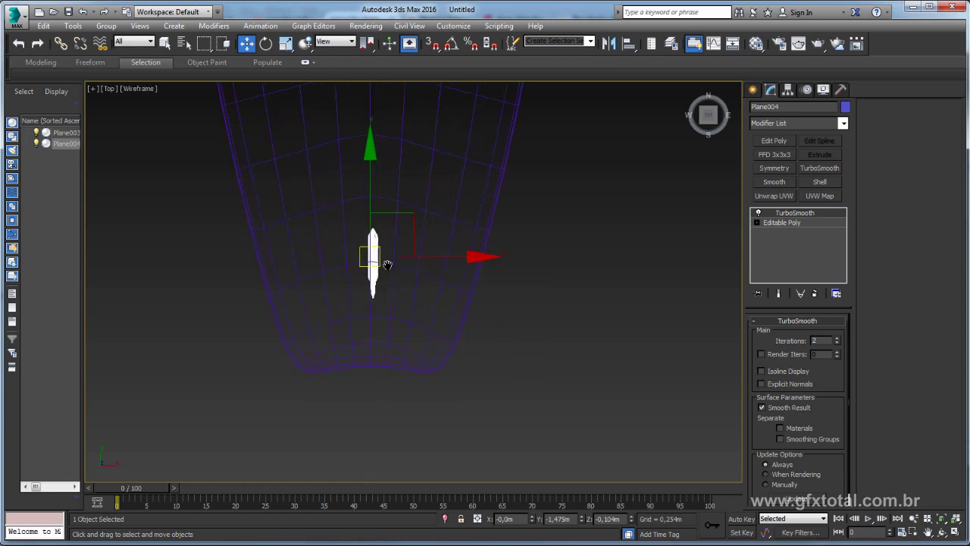
scroll(387, 265, up, 3)
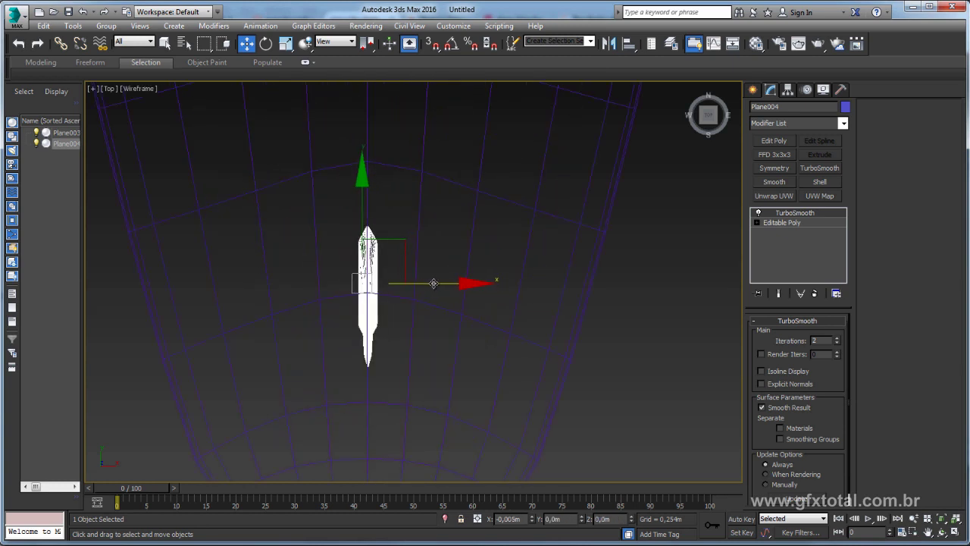
- Rotate the fin slightly, then Shift-drag a copy of it to the left
key(e)
drag(385, 263, 433, 286)
key(w)
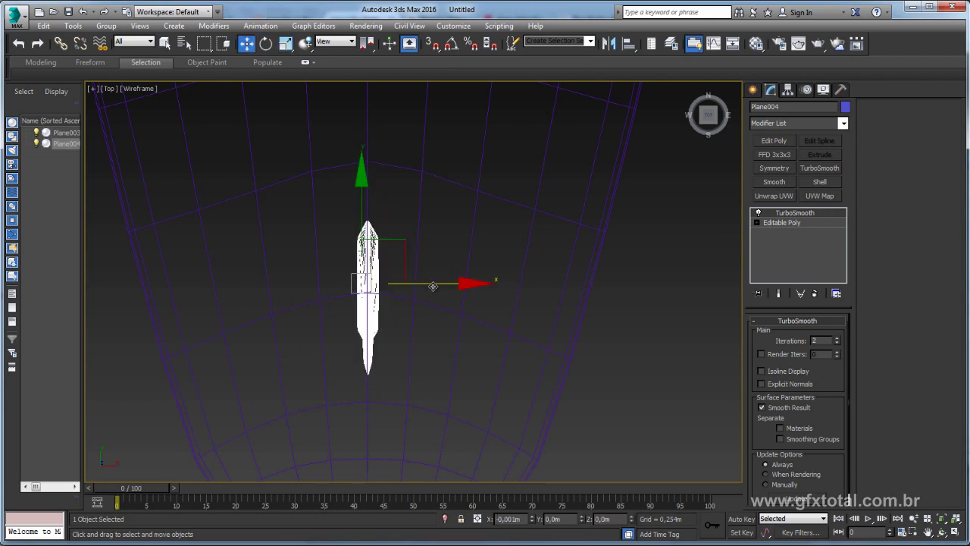
scroll(433, 286, down, 2)
scroll(433, 286, down, 2)
mouse_move(406, 254)
shift+mouse_down()
mouse_move(331, 285)
mouse_move(305, 316)
shift+mouse_up()
- Confirm the first fin copy, then Shift-clone a second copy to the right
click(493, 328)
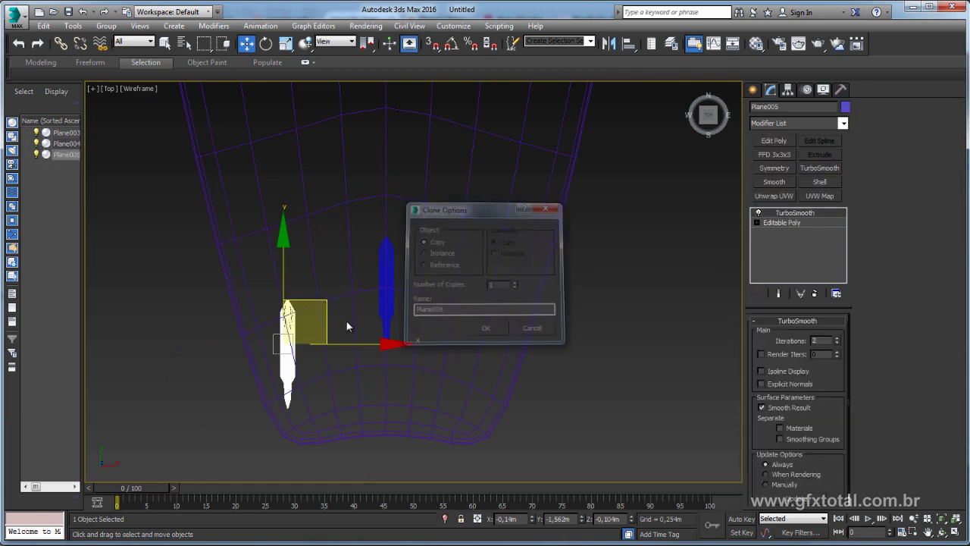
mouse_move(358, 342)
mouse_down()
mouse_move(347, 342)
mouse_move(570, 342)
mouse_up()
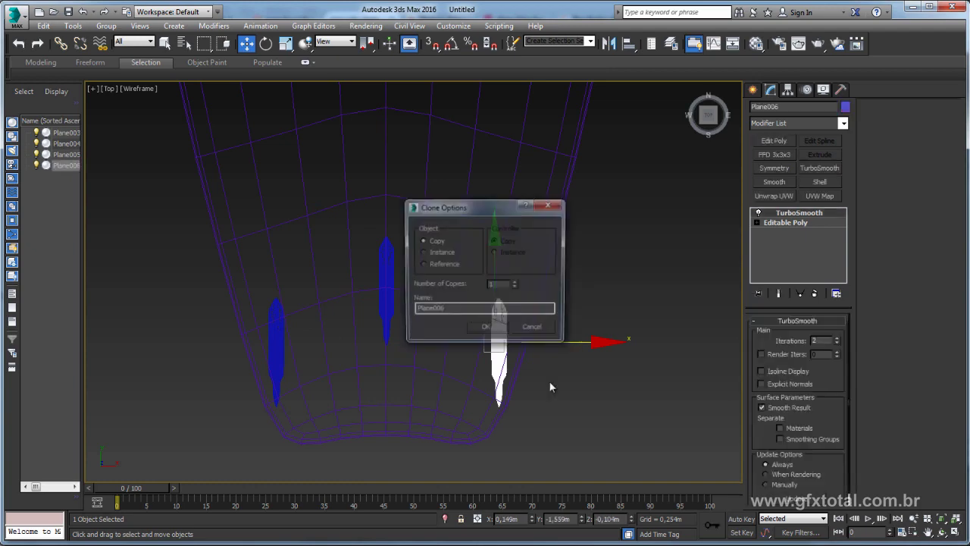
click(486, 326)
- Inspect the three fins in a shaded Perspective view with edges, orbiting and zooming in
middle_drag(570, 325, 520, 328)
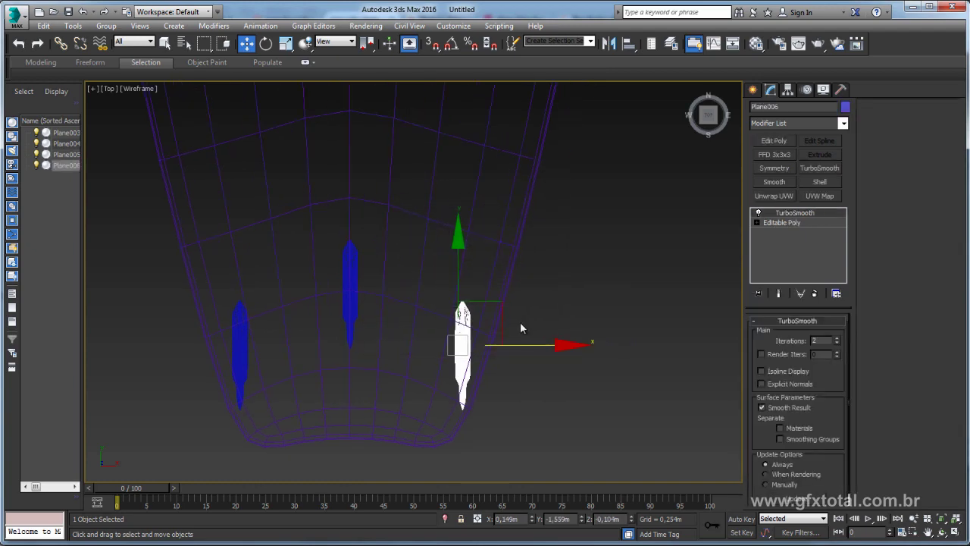
key(p)
alt+middle_drag(612, 354, 528, 341)
key(F3)
scroll(480, 308, up, 5)
mouse_move(435, 258)
alt+middle_down()
mouse_move(357, 214)
mouse_move(320, 250)
mouse_move(254, 244)
alt+middle_up()
scroll(357, 214, up, 3)
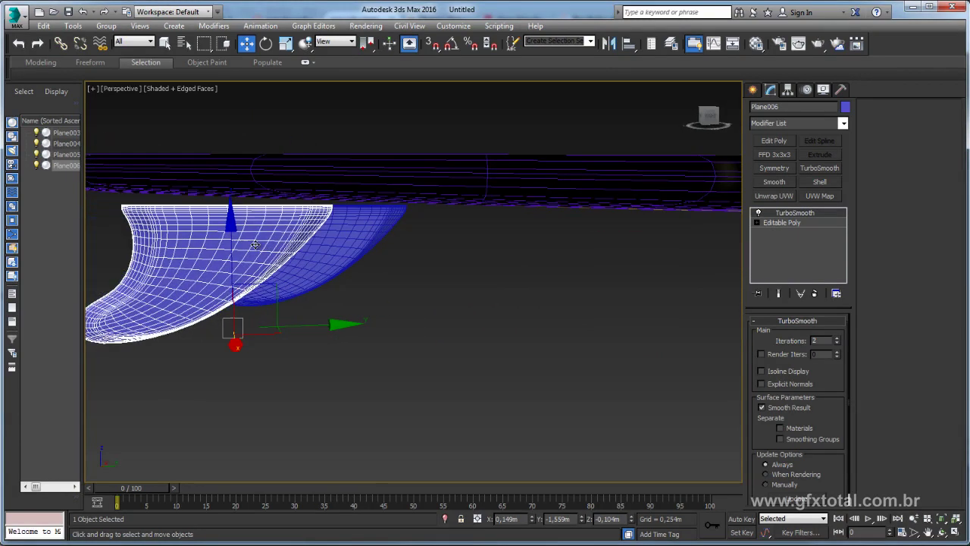
- Select all three fins in the Left view and rotate them slightly as a group
alt+middle_drag(283, 185, 458, 280)
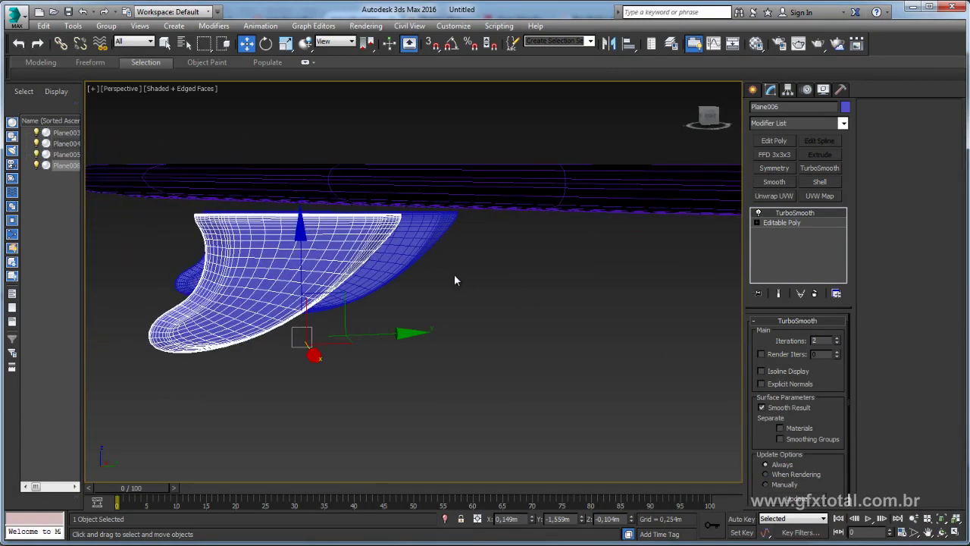
key(l)
scroll(444, 274, down, 4)
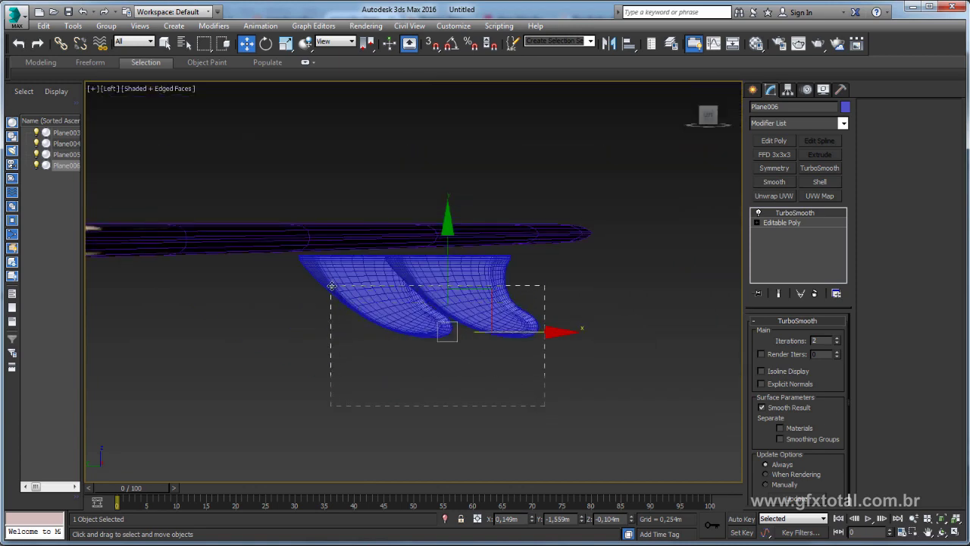
drag(331, 286, 416, 266)
key(e)
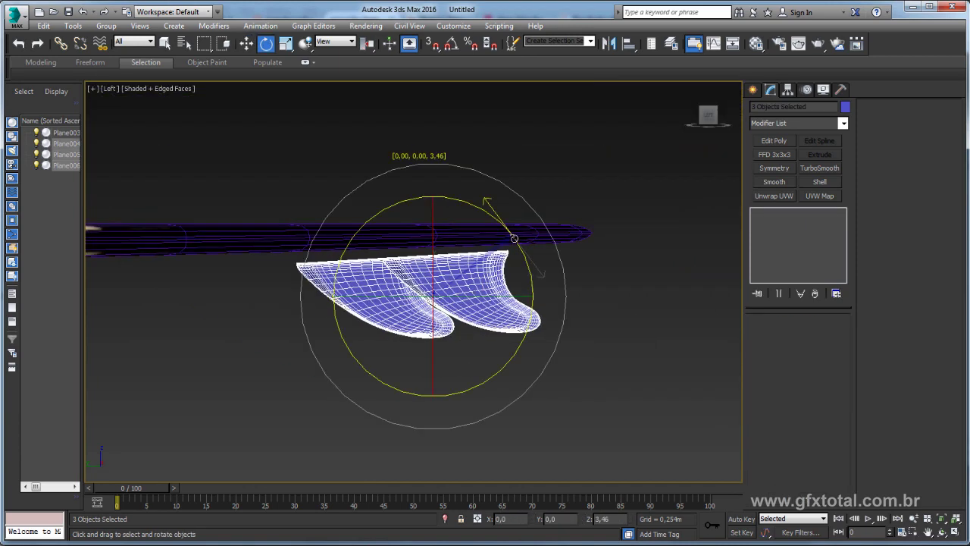
mouse_move(516, 238)
mouse_down()
mouse_move(492, 244)
mouse_move(473, 232)
mouse_move(520, 232)
mouse_up()
key(ctrl+z)
key(w)
key(e)
- Remove TurboSmooth from Plane005, Plane004 and the lower fin
click(480, 271)
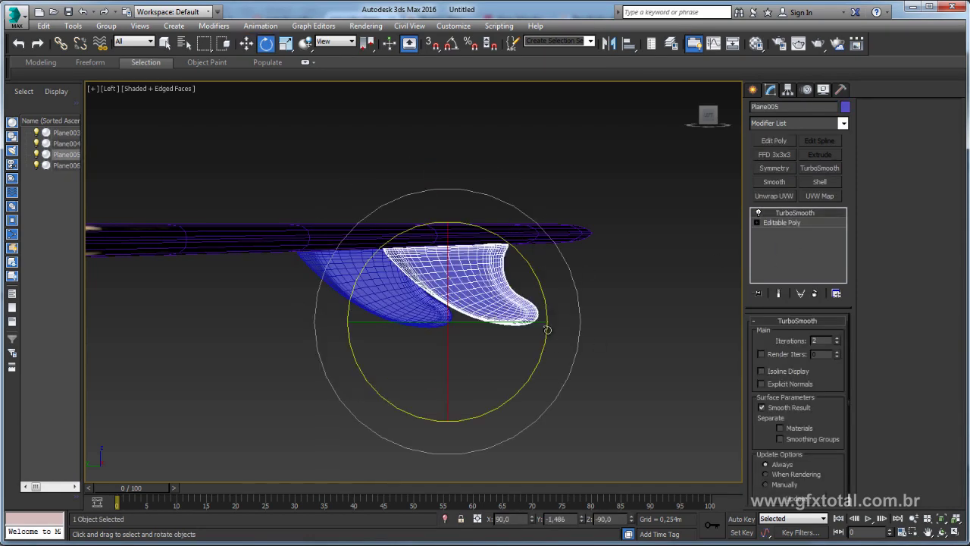
key(p)
alt+middle_drag(547, 330, 586, 314)
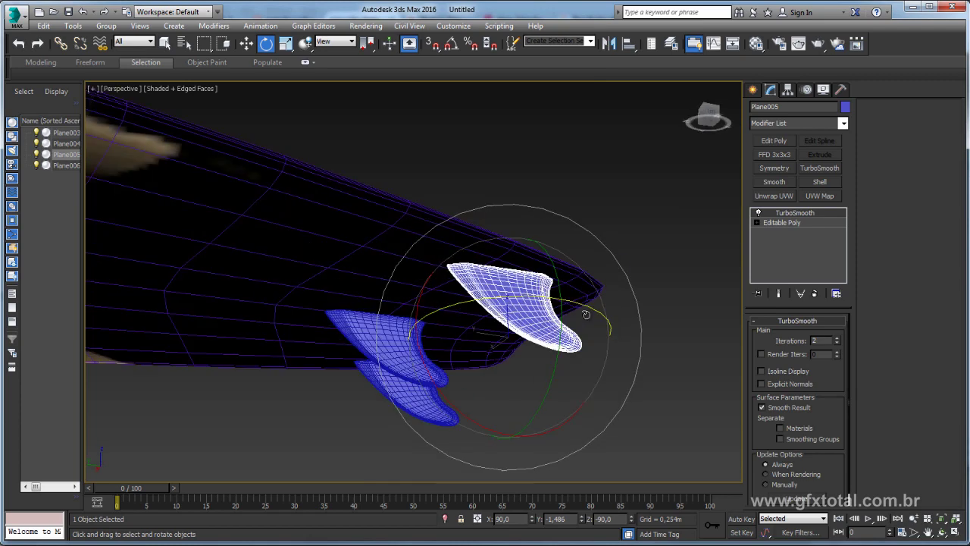
click(815, 294)
click(379, 334)
click(815, 294)
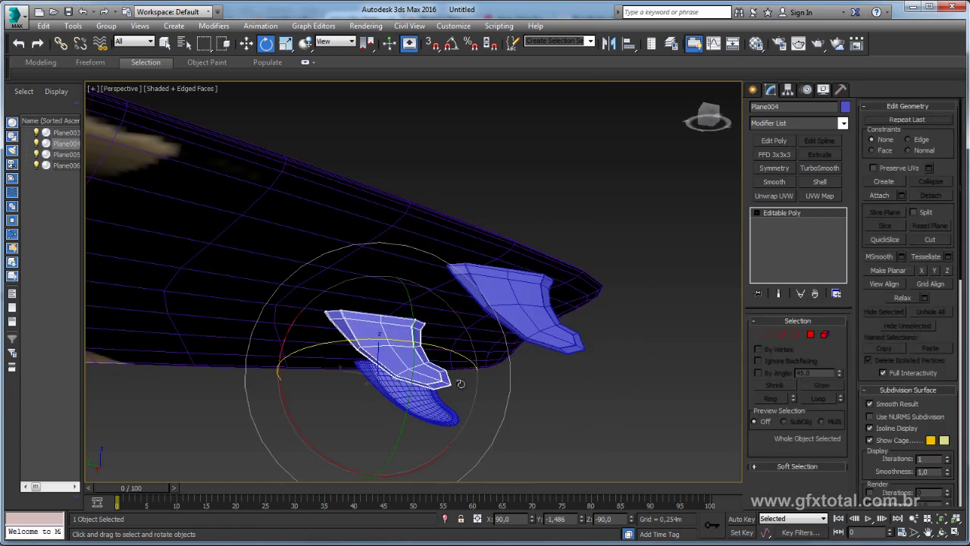
click(422, 398)
click(815, 293)
- Select the surfboard Plane003 and go to its Editable Poly level
click(653, 235)
scroll(569, 211, down, 5)
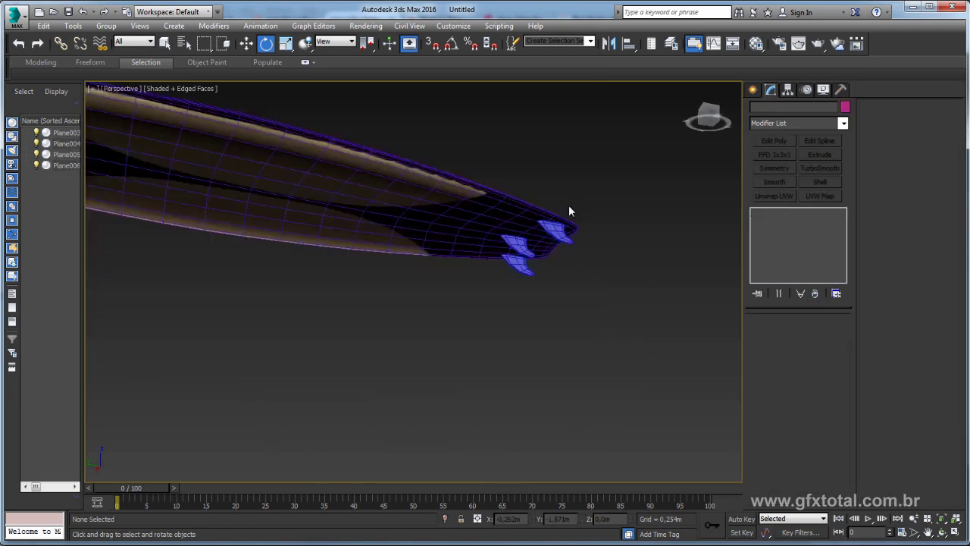
scroll(569, 212, down, 5)
click(420, 207)
alt+middle_drag(561, 152, 565, 113)
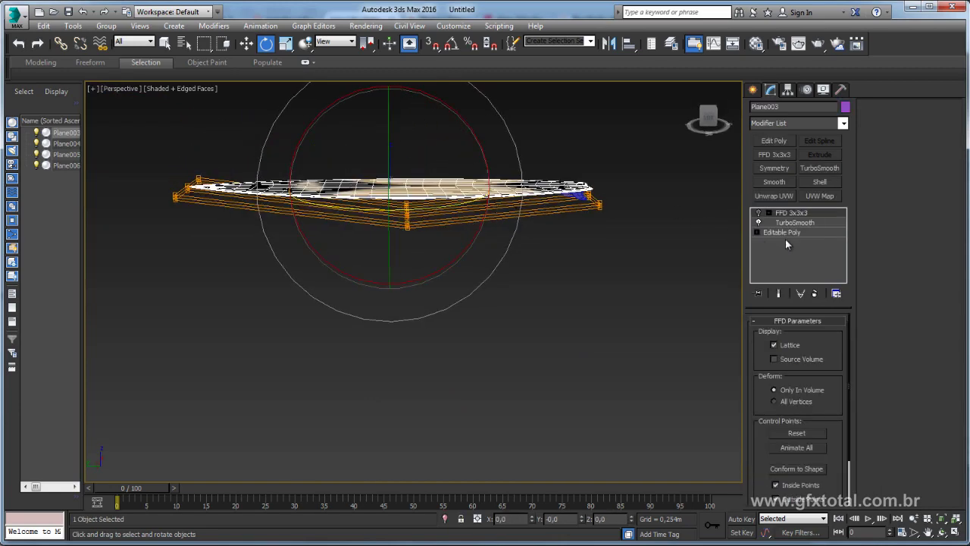
alt+middle_drag(669, 224, 642, 243)
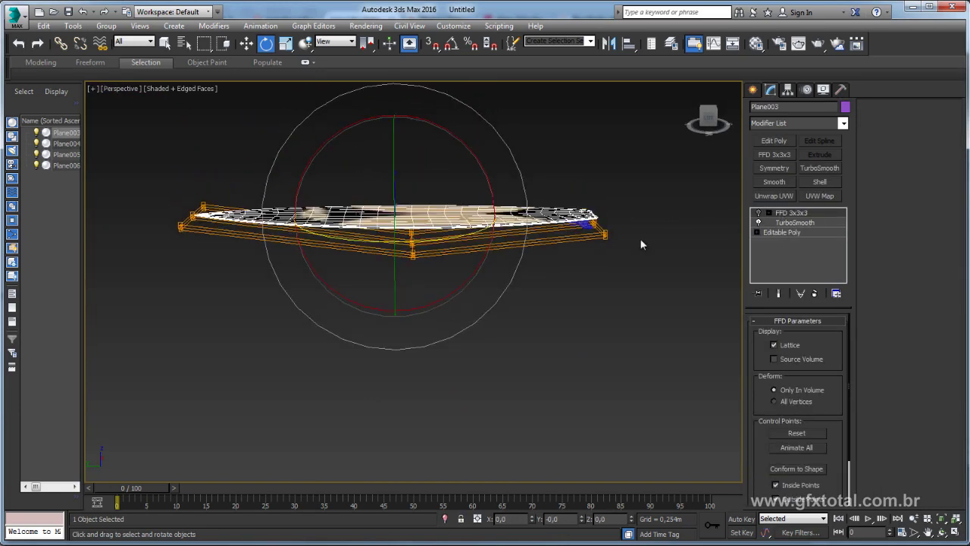
click(790, 232)
alt+middle_drag(584, 258, 561, 243)
scroll(515, 233, up, 5)
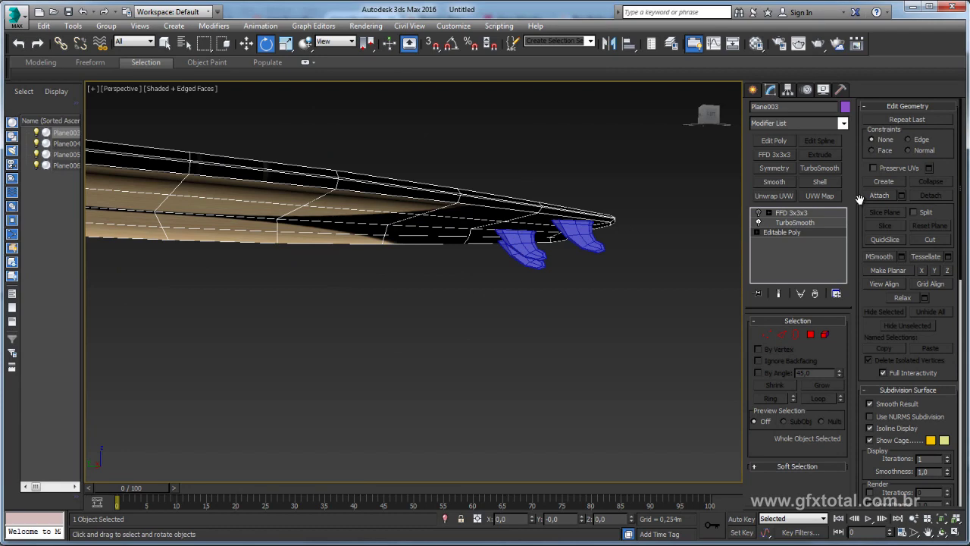
- Use Attach to join the fins to Plane003, then view them under the tail
click(879, 195)
click(582, 237)
click(525, 253)
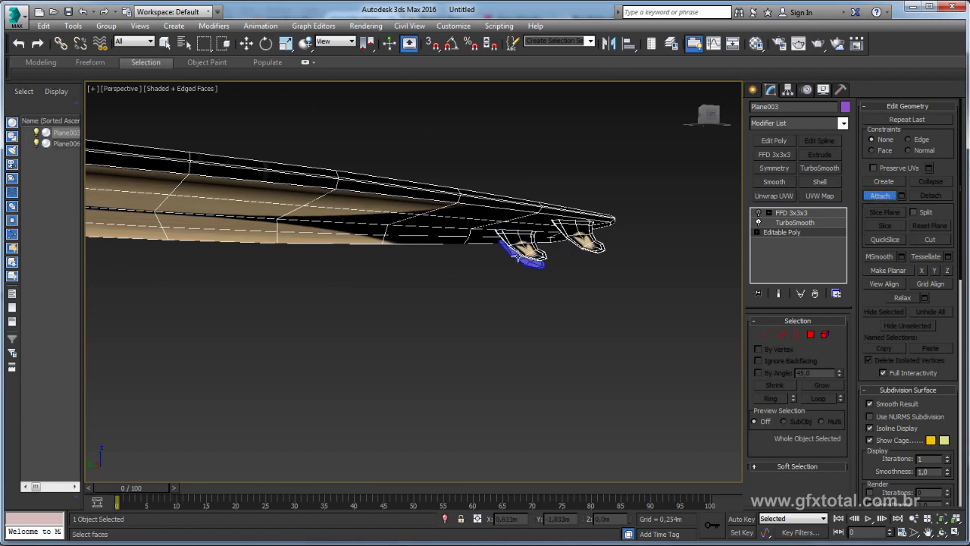
scroll(559, 286, up, 3)
scroll(513, 260, down, 1)
key(w)
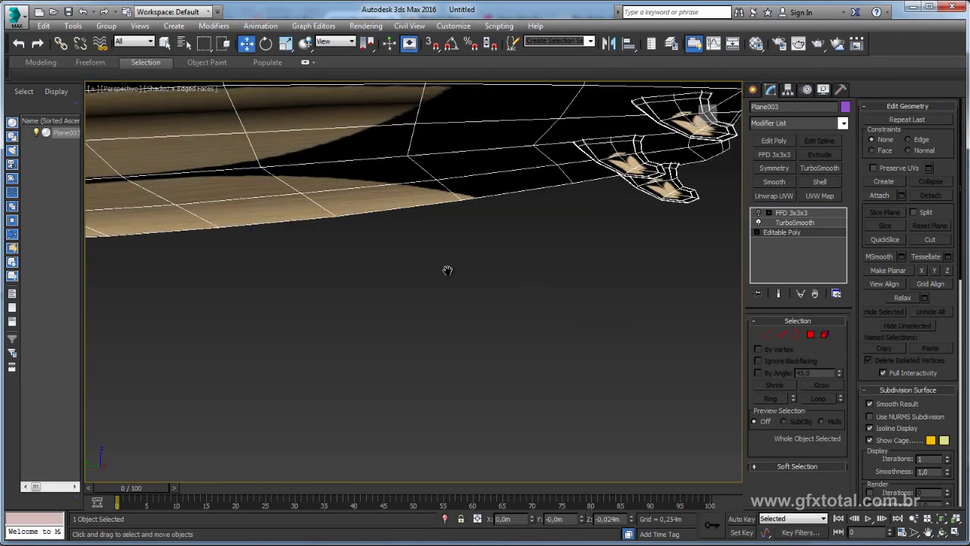
scroll(447, 271, down, 5)
mouse_move(537, 325)
alt+middle_down()
mouse_move(511, 336)
mouse_move(556, 306)
mouse_move(588, 305)
mouse_move(567, 317)
mouse_move(599, 304)
mouse_move(607, 285)
alt+middle_up()
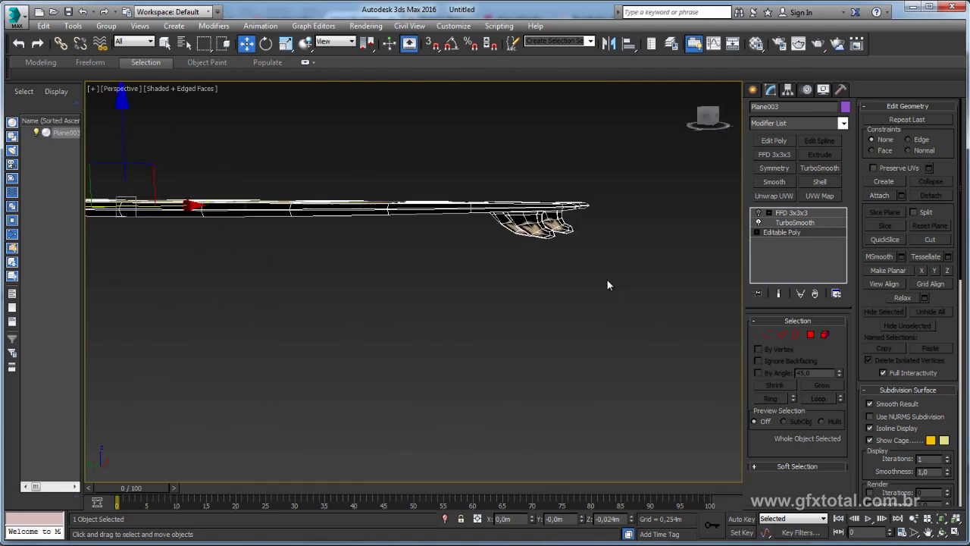
- Turn off the board's TurboSmooth modifier in the stack
alt+middle_drag(540, 211, 731, 159)
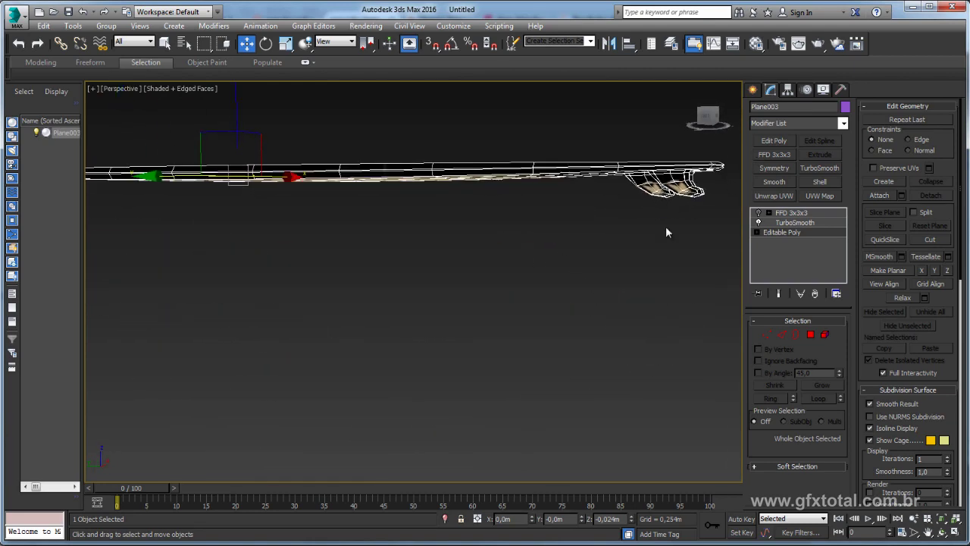
alt+middle_drag(659, 205, 659, 222)
scroll(559, 219, up, 5)
scroll(559, 220, down, 4)
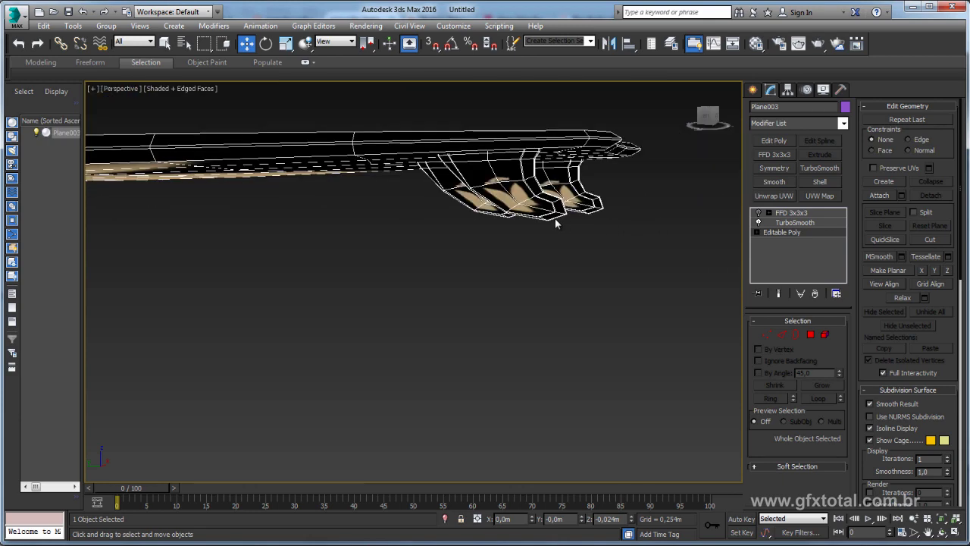
scroll(572, 219, up, 1)
alt+middle_drag(571, 220, 489, 160)
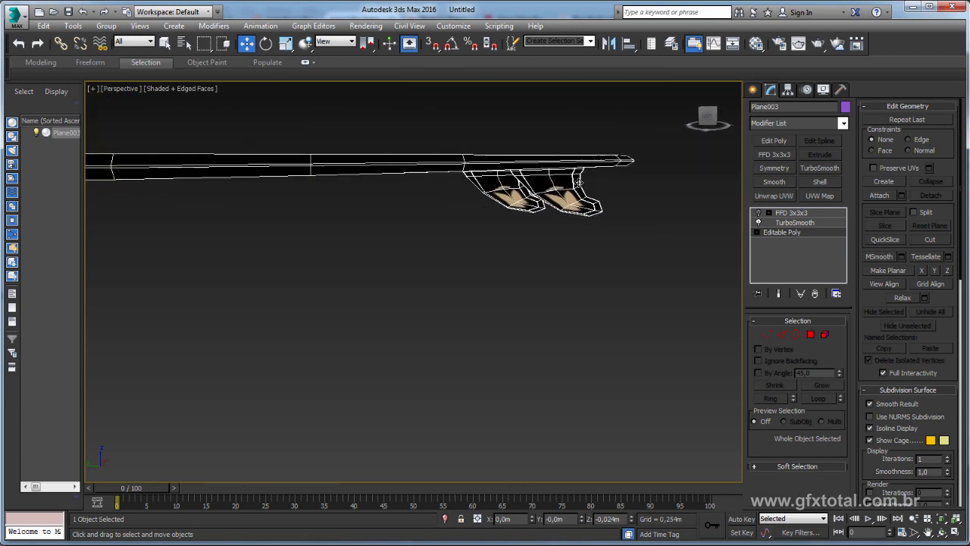
click(785, 214)
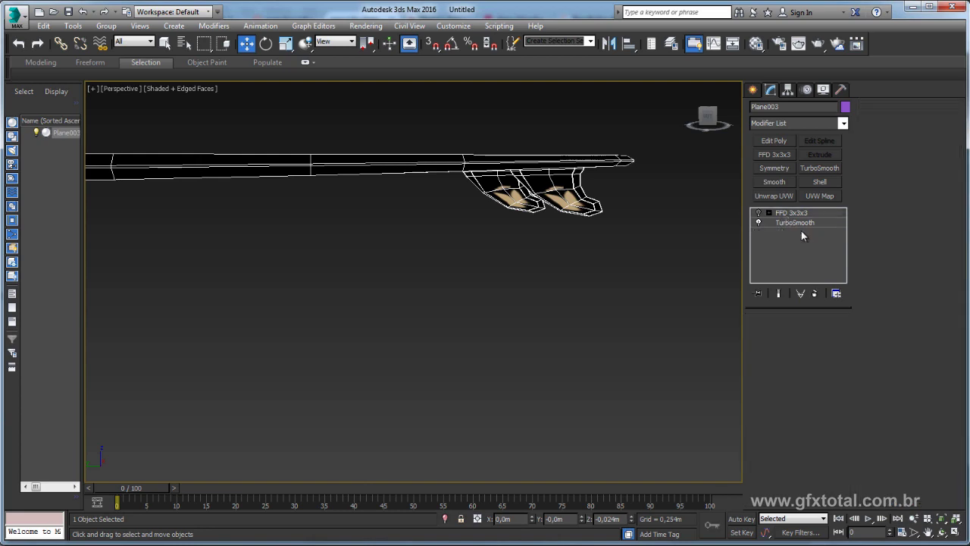
click(759, 222)
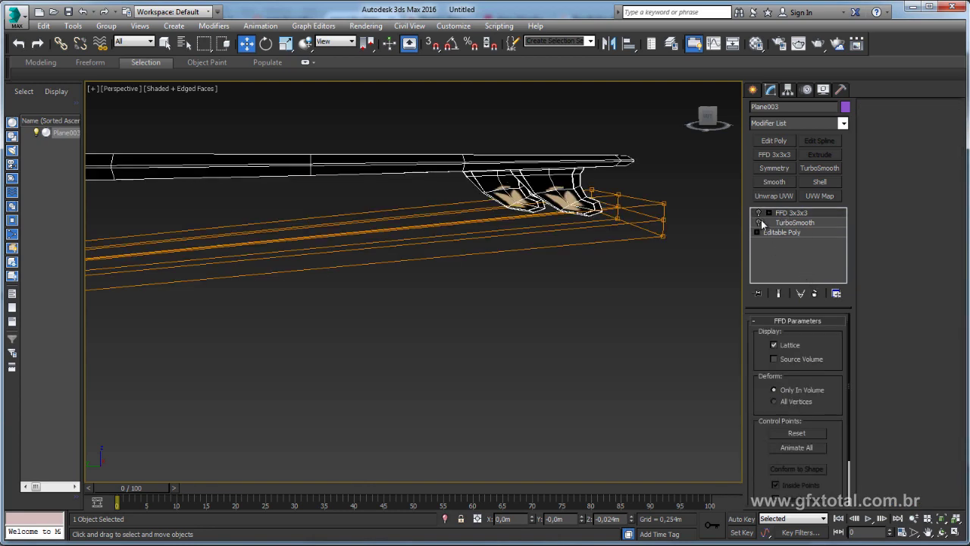
- Back at Editable Poly, select the fin elements (366 polygons) in Element mode
click(781, 232)
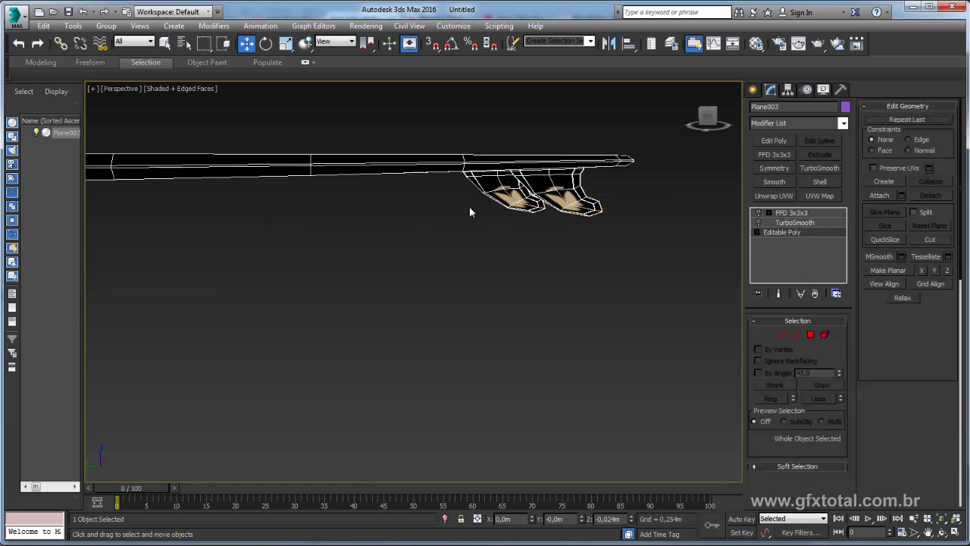
click(825, 334)
drag(445, 191, 446, 192)
mouse_move(447, 192)
alt+middle_down()
mouse_move(622, 206)
mouse_move(507, 220)
alt+middle_up()
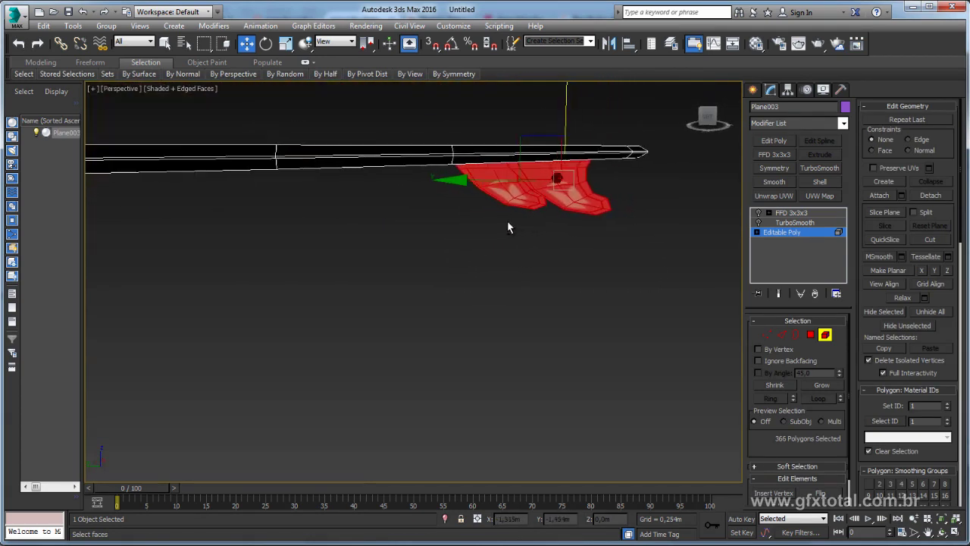
- Add Unwrap UVW from the Modifier List to Plane003 and open the Edit UVWs editor
click(843, 123)
drag(843, 189, 846, 441)
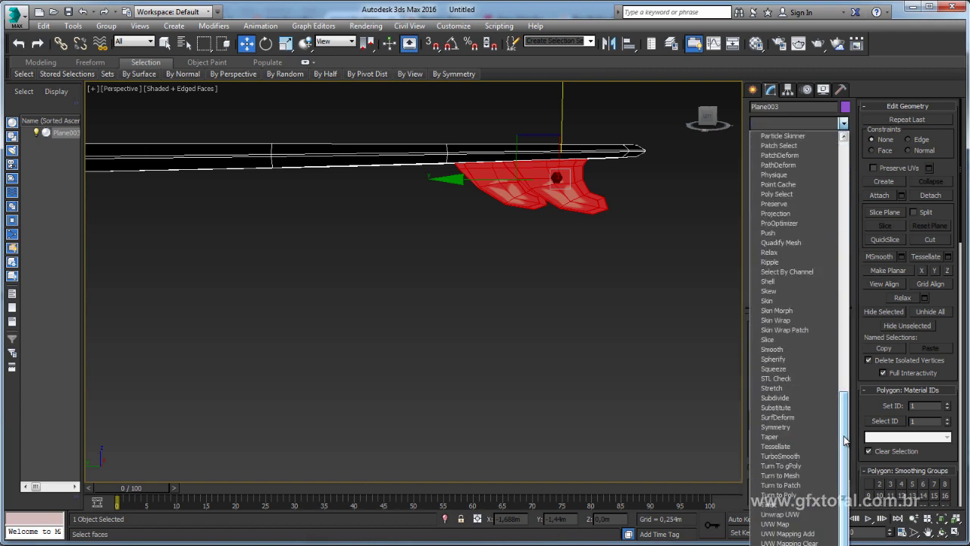
click(792, 515)
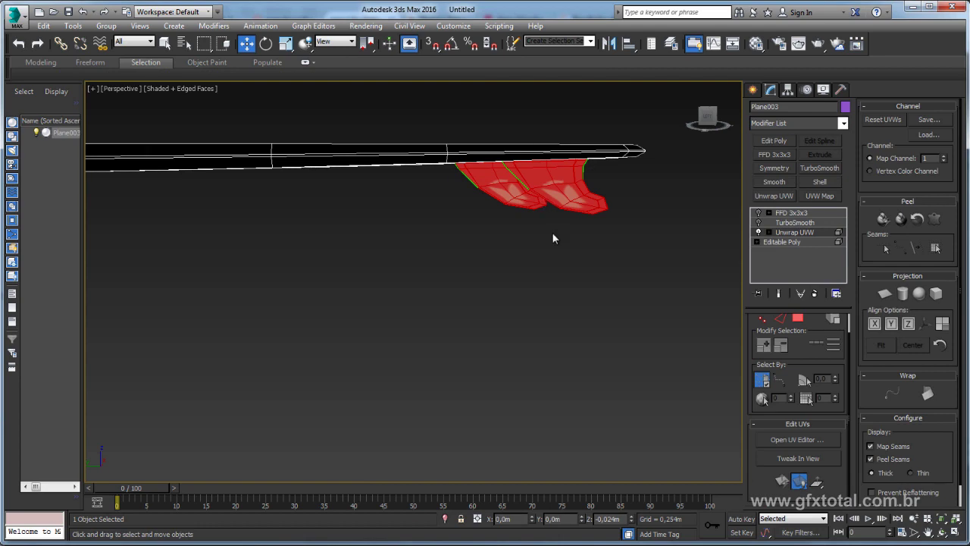
mouse_move(552, 238)
alt+middle_down()
mouse_move(543, 259)
mouse_move(533, 241)
alt+middle_up()
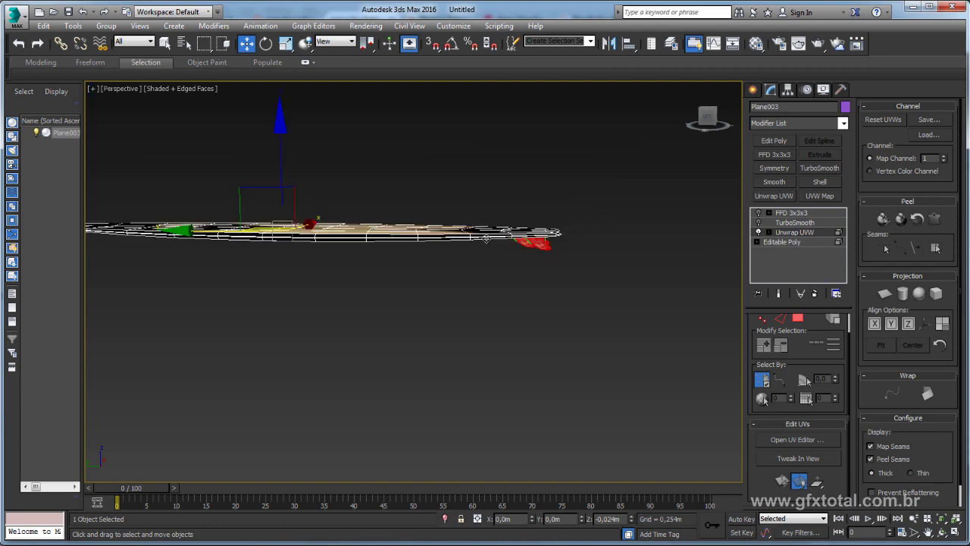
click(798, 439)
- Select all fin UVs and apply a Planar projection
scroll(248, 219, down, 3)
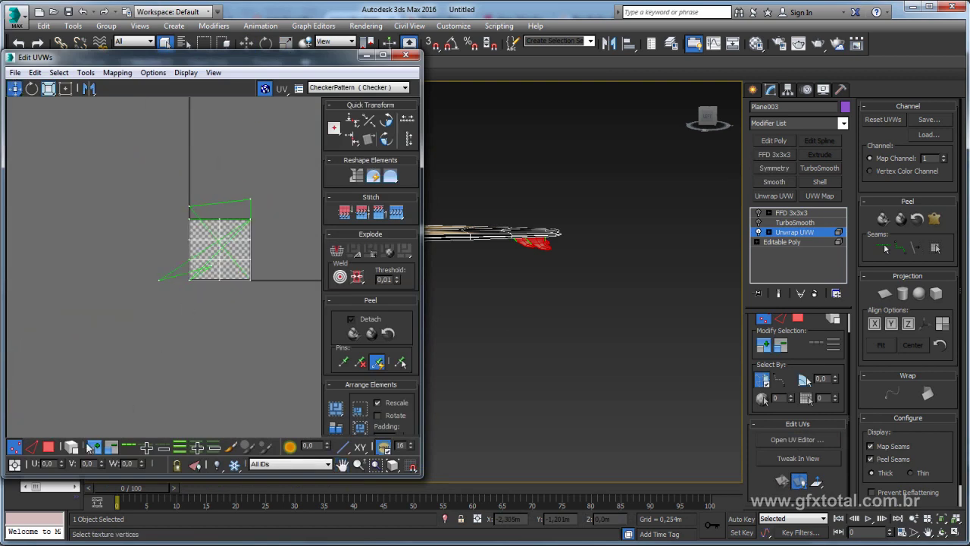
key(ctrl+a)
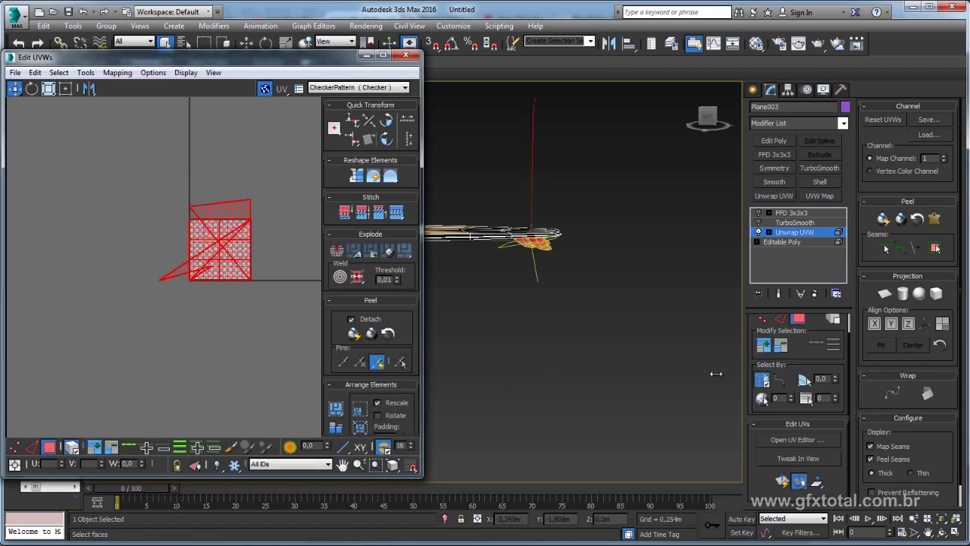
click(884, 294)
scroll(199, 294, up, 3)
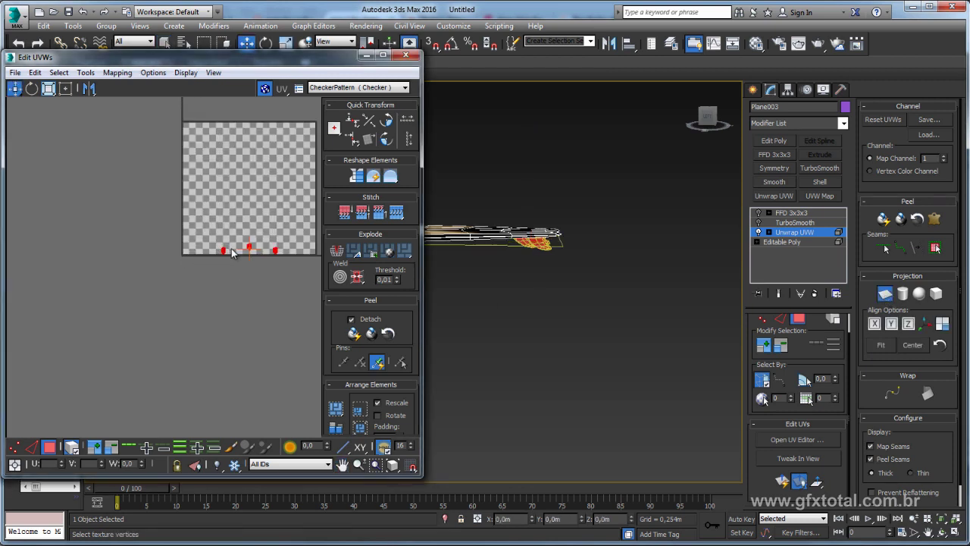
scroll(268, 242, up, 1)
middle_drag(268, 243, 295, 240)
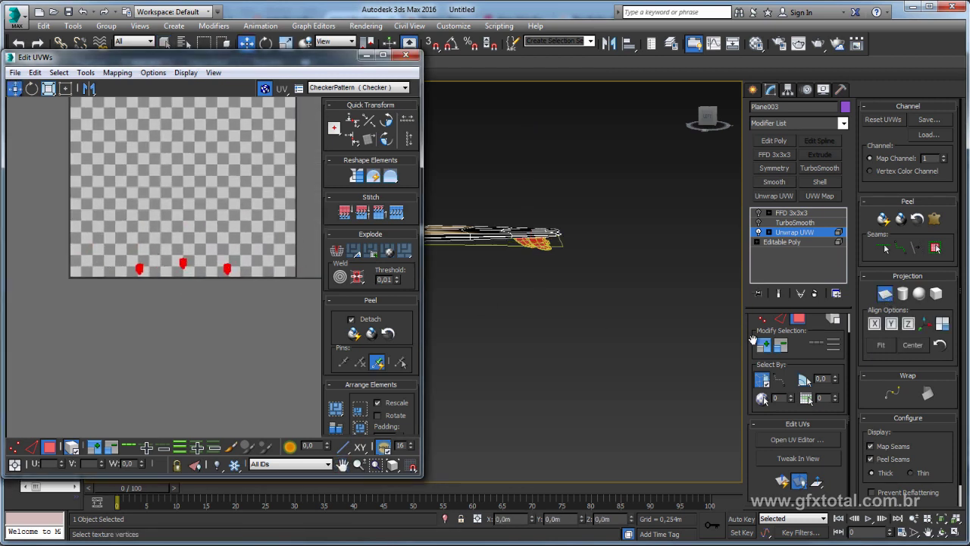
- Compare Align X and Align Y, settling on an X-aligned planar projection
click(874, 324)
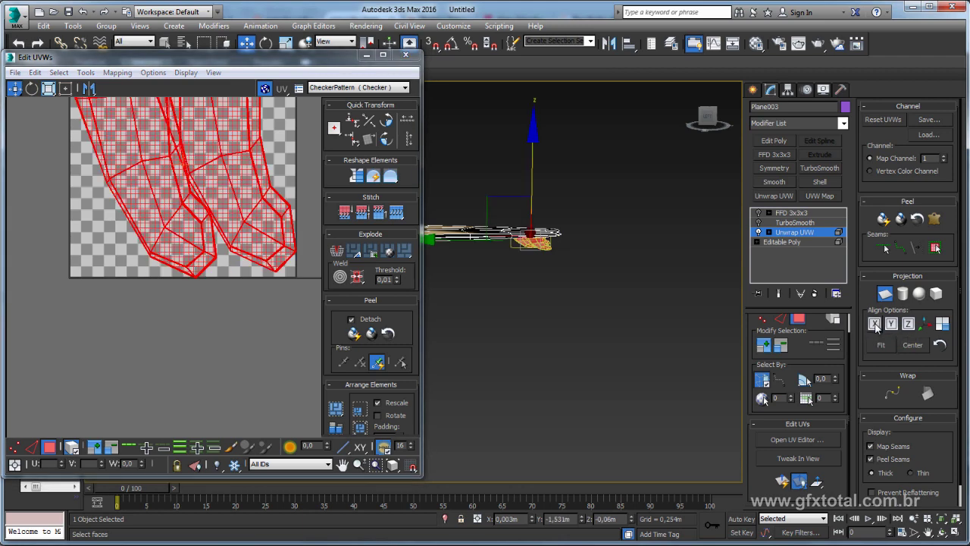
scroll(162, 311, down, 2)
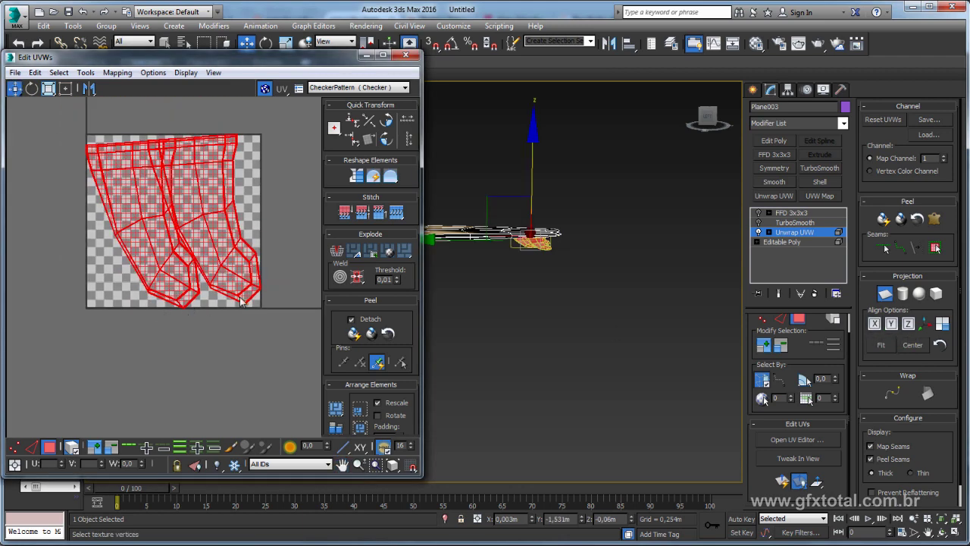
click(892, 324)
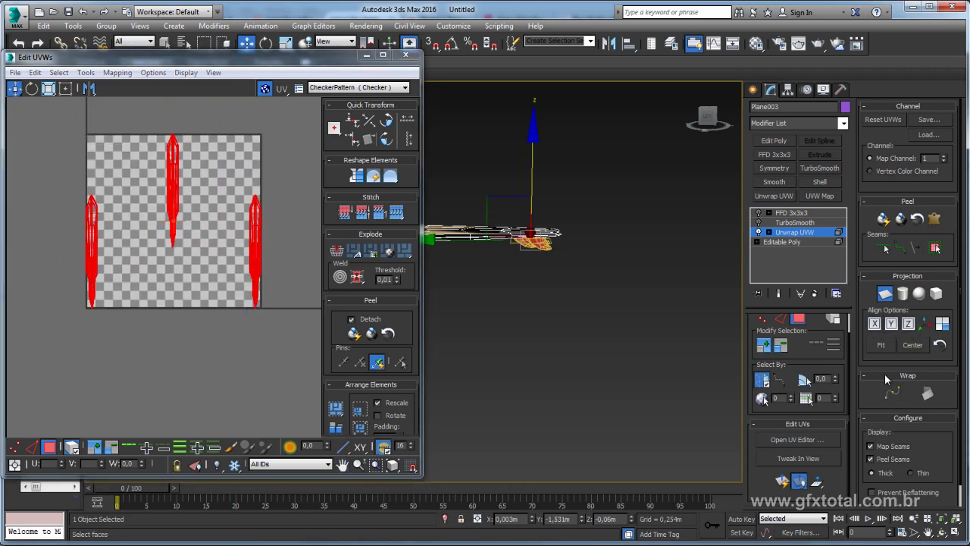
click(875, 323)
scroll(240, 293, up, 2)
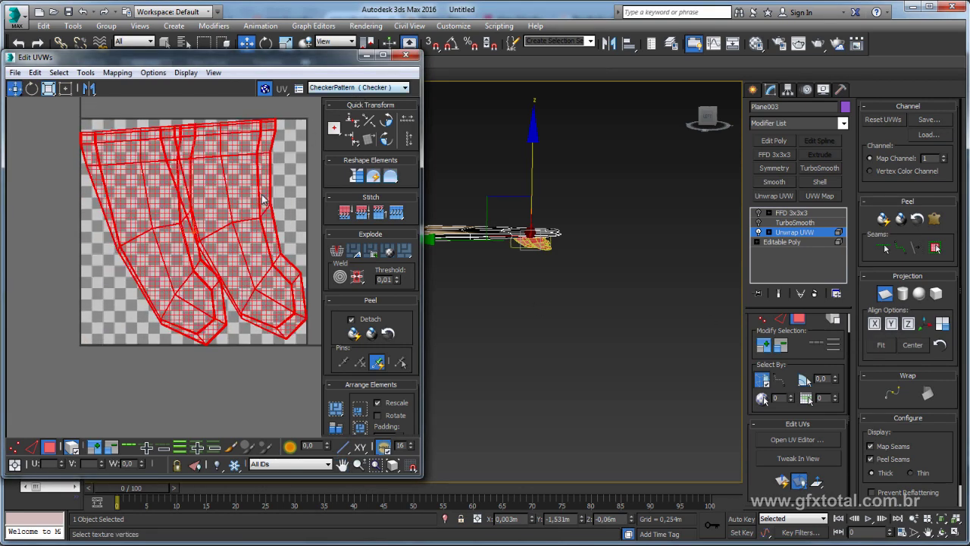
middle_drag(263, 200, 254, 193)
click(341, 89)
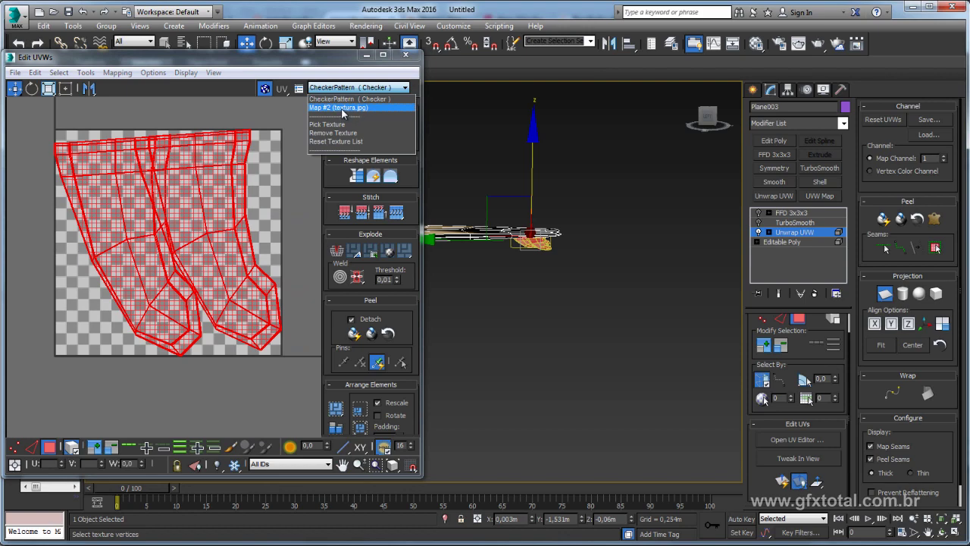
- Show textura.jpg behind the UVs, enable free transform and exit Planar mode
click(343, 107)
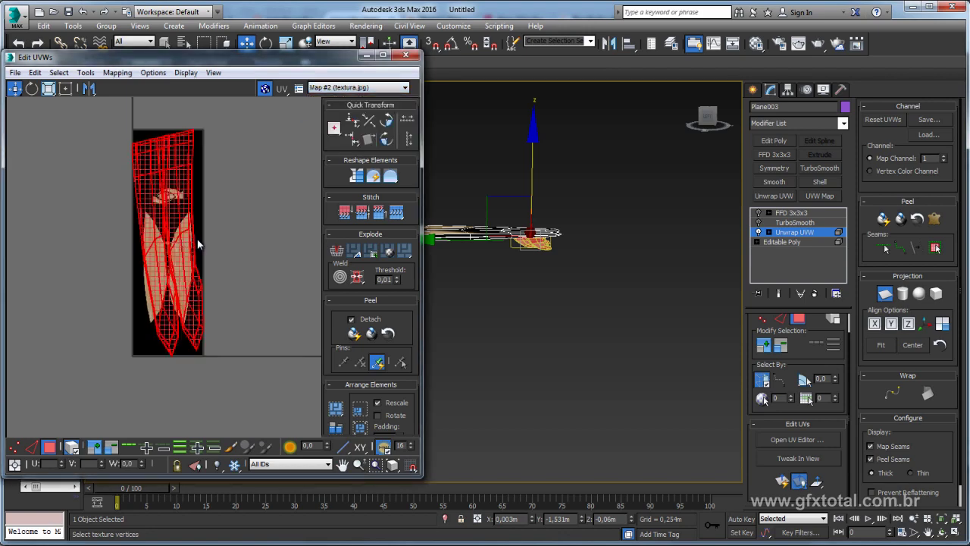
click(65, 88)
middle_drag(229, 112, 240, 169)
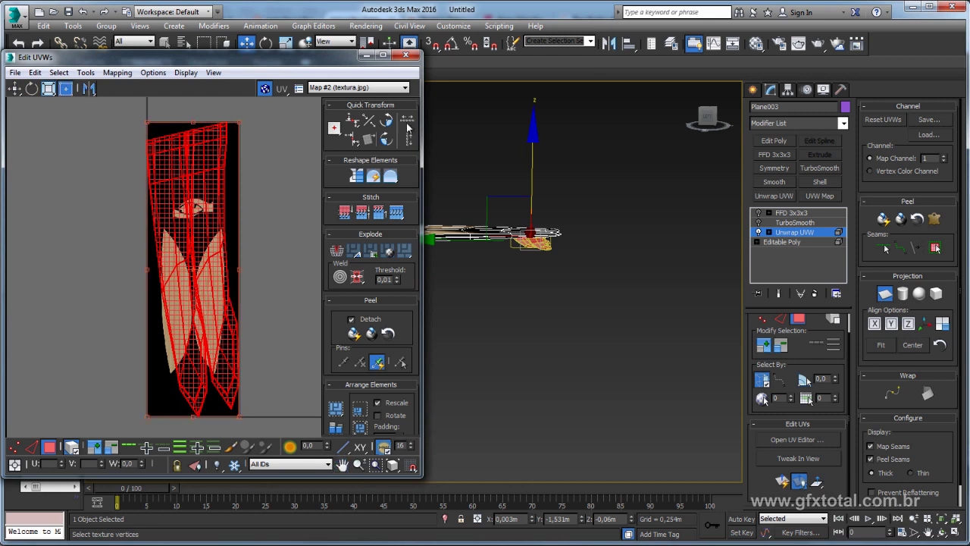
click(885, 294)
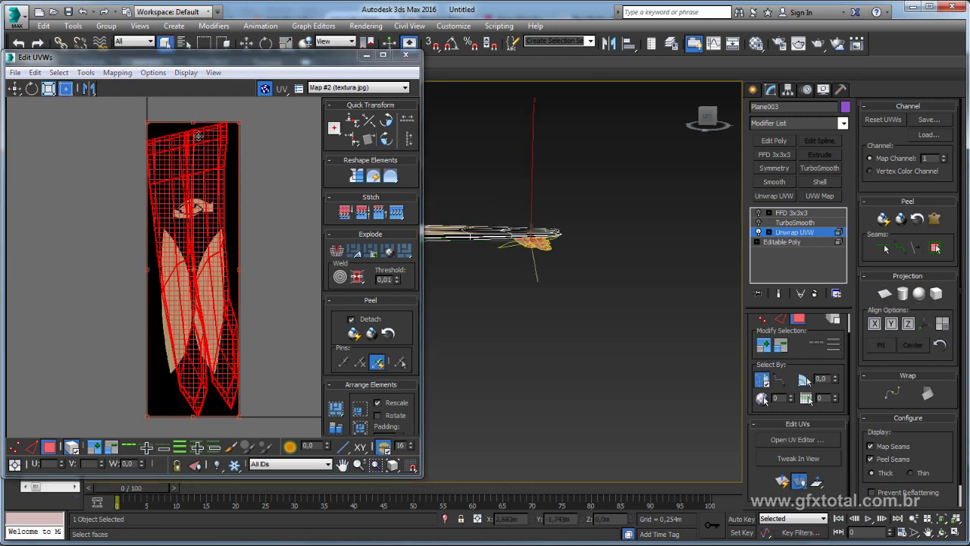
- Scale the fin cluster down, move it to the texture's top, deselect and close the editor
drag(240, 128, 220, 309)
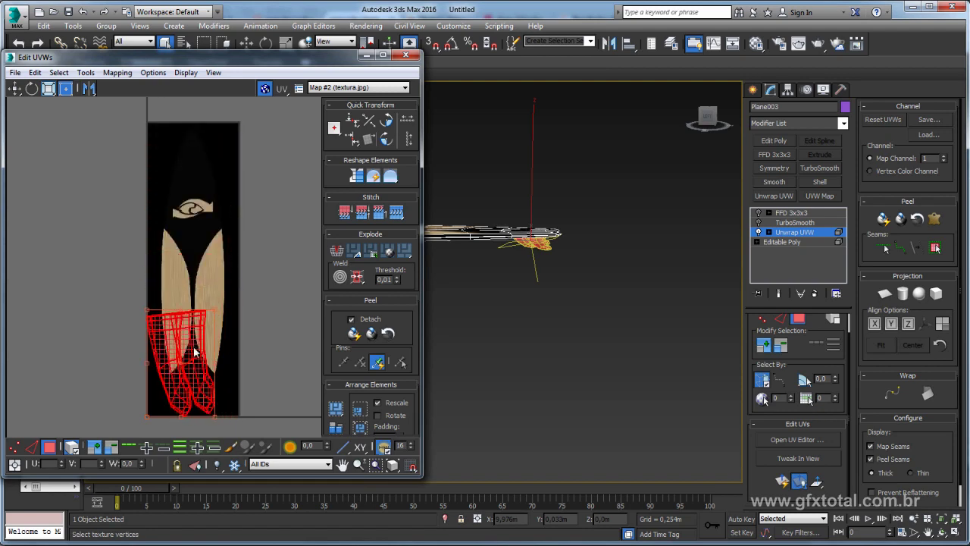
drag(205, 356, 229, 172)
mouse_move(245, 129)
mouse_down()
mouse_move(198, 199)
mouse_move(194, 172)
mouse_move(204, 171)
mouse_move(193, 161)
mouse_up()
click(235, 174)
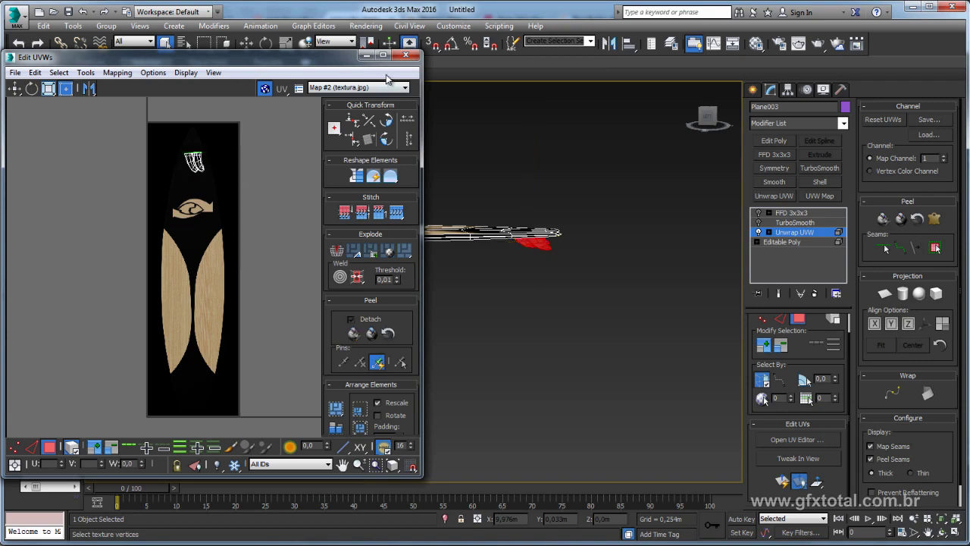
click(409, 59)
- Convert Plane003 to Editable Poly via the context menu, then apply FFD 3x3x3
right_click(432, 228)
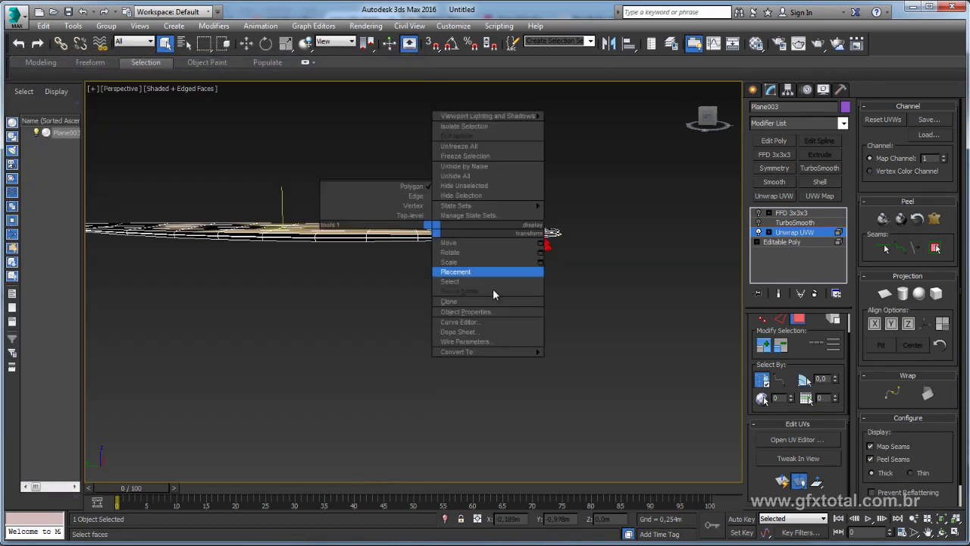
click(603, 362)
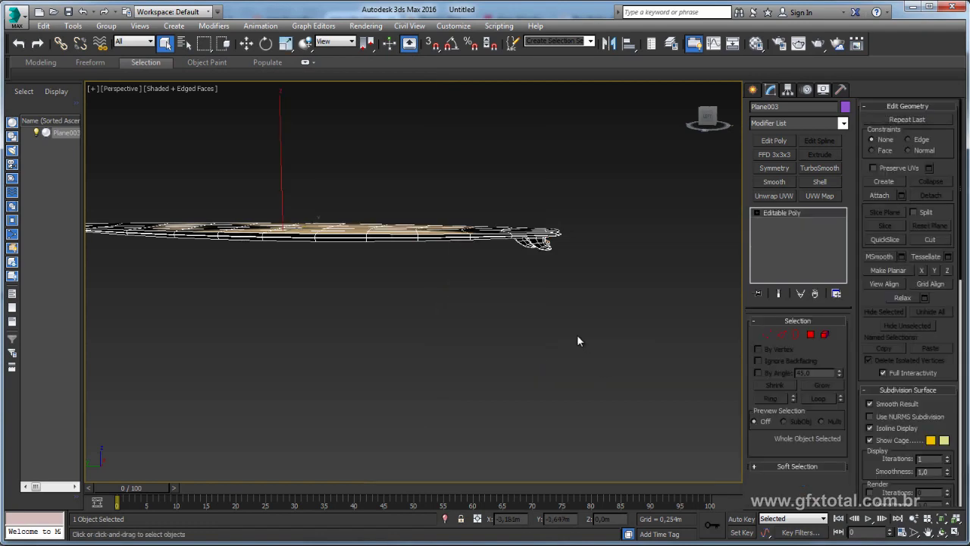
mouse_move(574, 310)
alt+middle_down()
mouse_move(517, 299)
mouse_move(541, 318)
mouse_move(581, 318)
mouse_move(426, 332)
mouse_move(182, 177)
alt+middle_up()
mouse_move(624, 293)
alt+middle_down()
mouse_move(513, 288)
mouse_move(546, 268)
mouse_move(502, 282)
mouse_move(396, 278)
mouse_move(446, 237)
alt+middle_up()
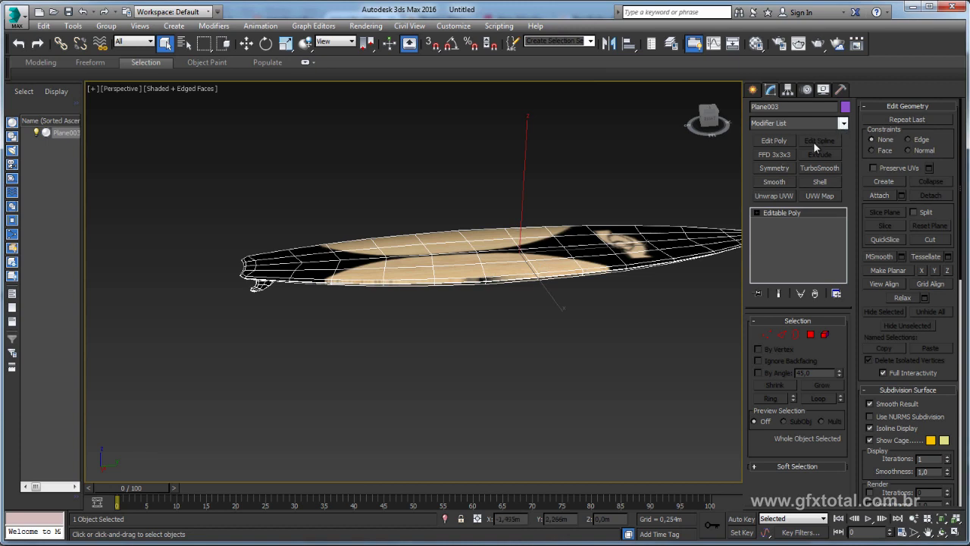
click(781, 155)
- In FFD Control Points mode, select the tip control points and move them upward
click(769, 213)
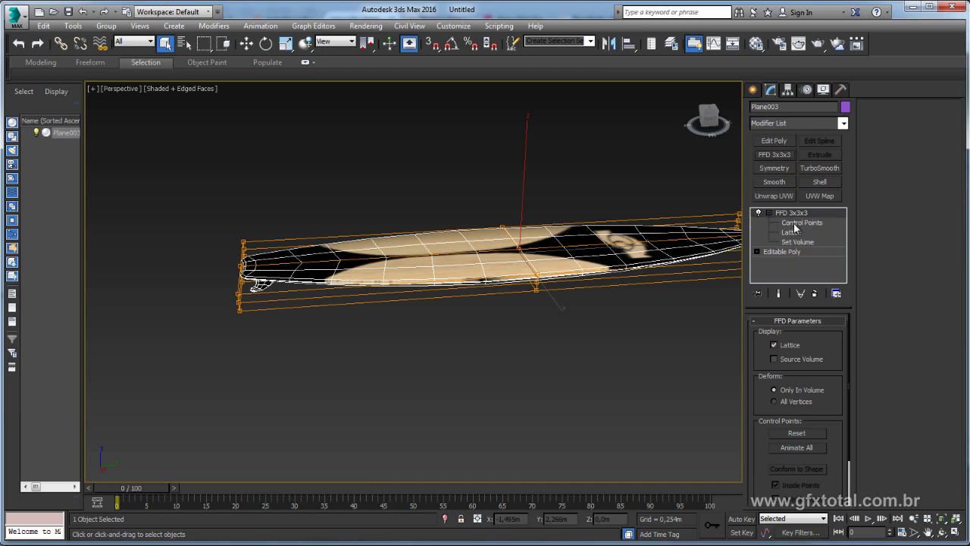
click(796, 222)
middle_drag(620, 239, 627, 200)
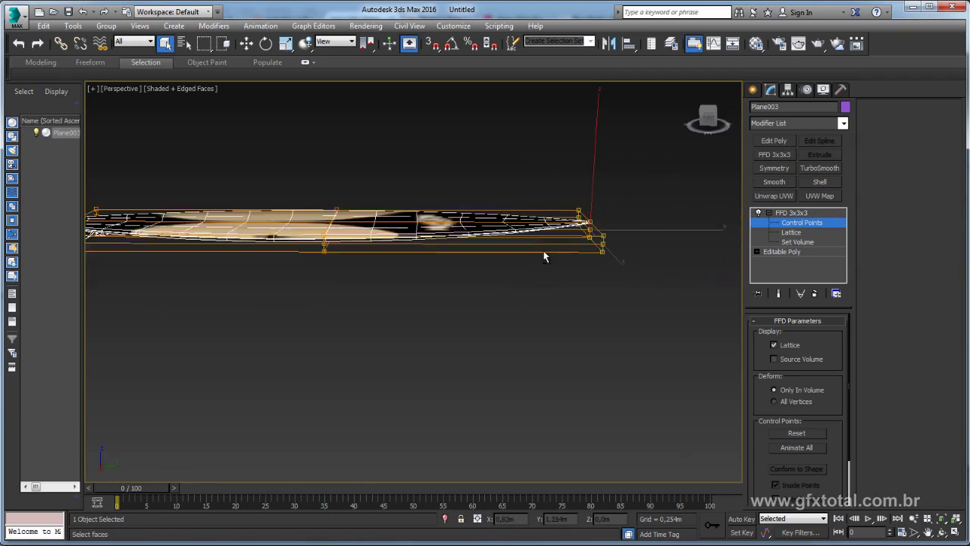
key(w)
drag(592, 163, 588, 126)
alt+middle_drag(588, 127, 470, 228)
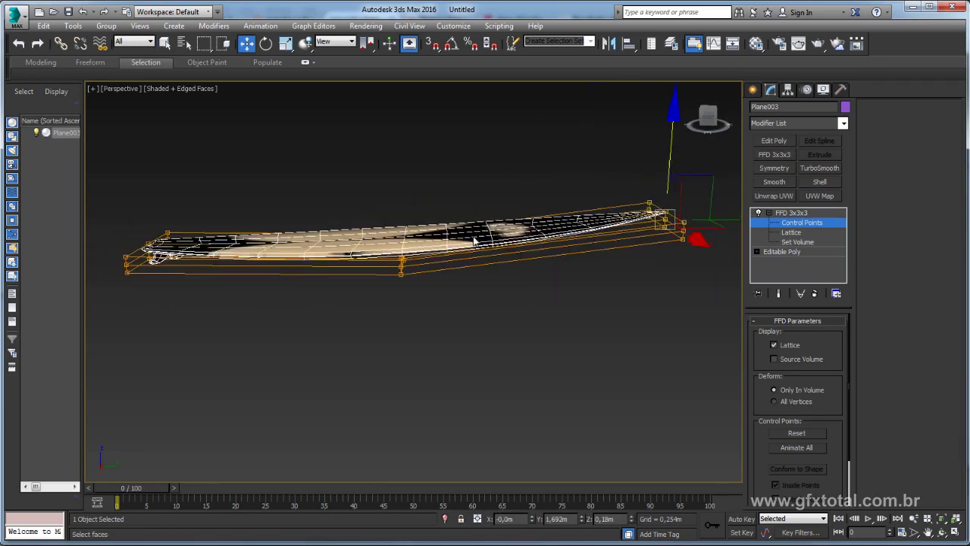
drag(439, 227, 371, 306)
alt+middle_drag(407, 188, 647, 177)
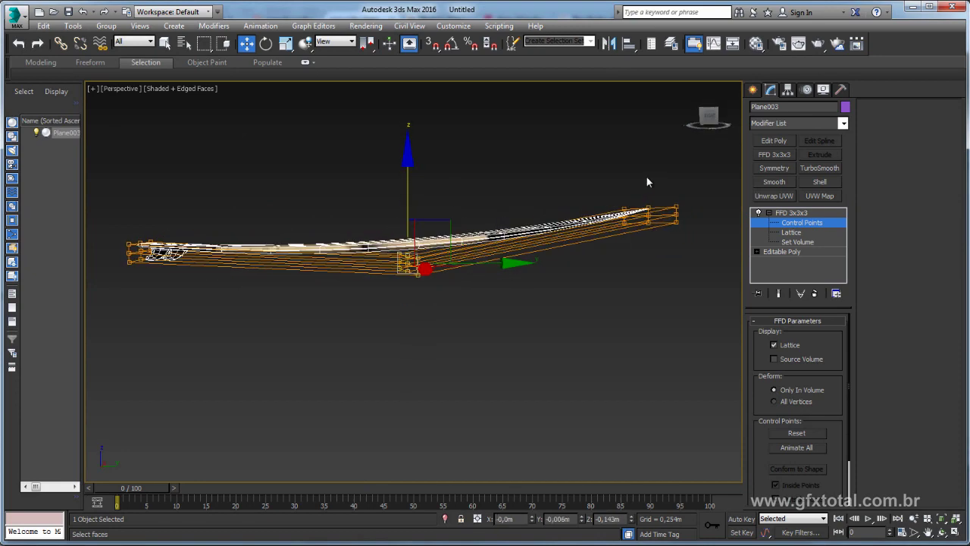
drag(647, 176, 716, 237)
alt+middle_drag(716, 237, 688, 192)
drag(687, 192, 671, 205)
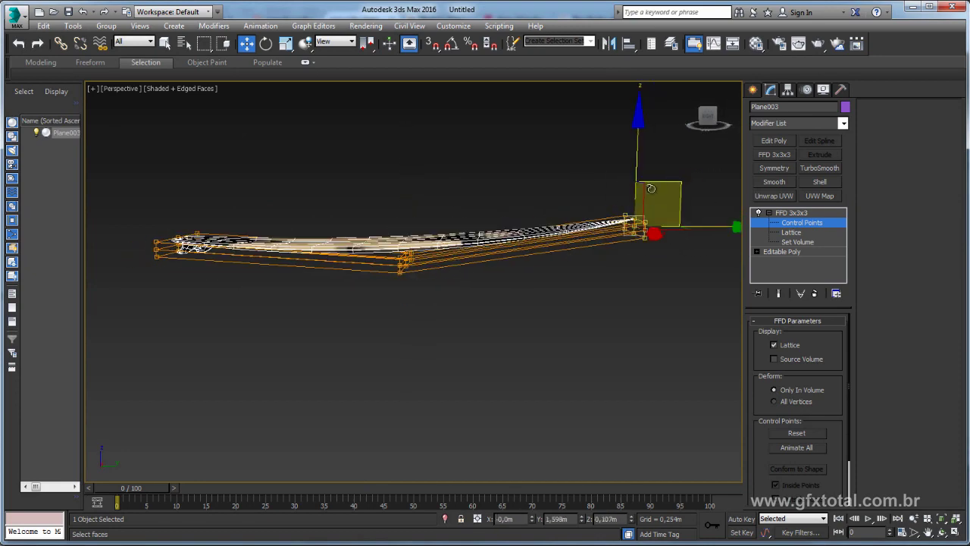
- Rotate the tip points about X, return to the FFD top level and open the convert menu
key(e)
drag(581, 148, 564, 158)
key(w)
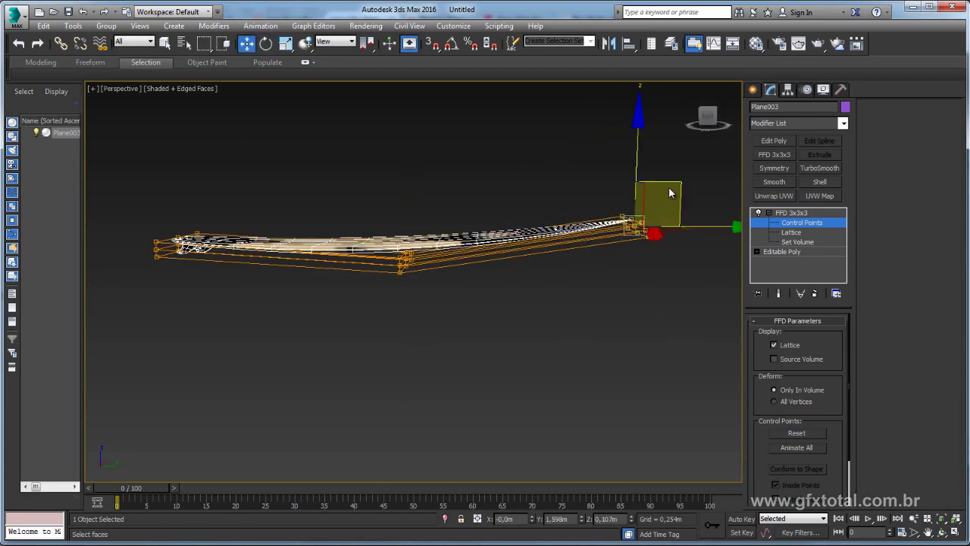
mouse_move(667, 190)
alt+middle_down()
mouse_move(535, 236)
mouse_move(576, 236)
alt+middle_up()
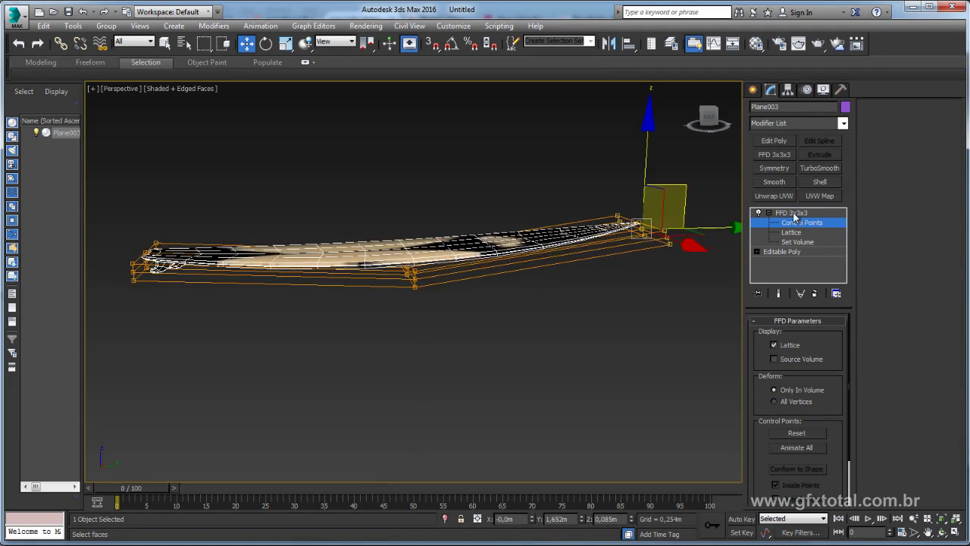
click(792, 213)
mouse_move(641, 275)
alt+middle_down()
mouse_move(600, 300)
mouse_move(501, 216)
alt+middle_up()
right_click(487, 199)
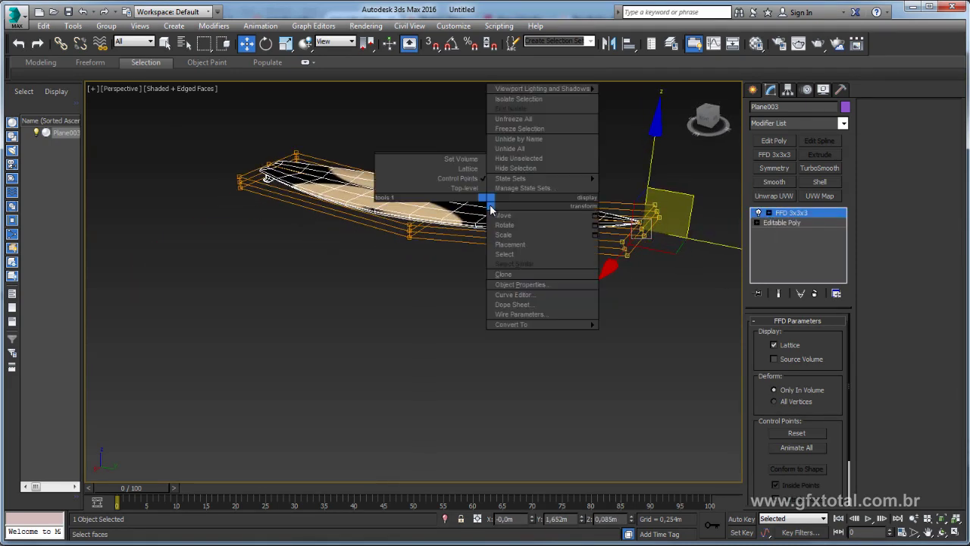
- Collapse the lattice bend into Plane003's editable poly and add an Unwrap UVW modifier
click(629, 335)
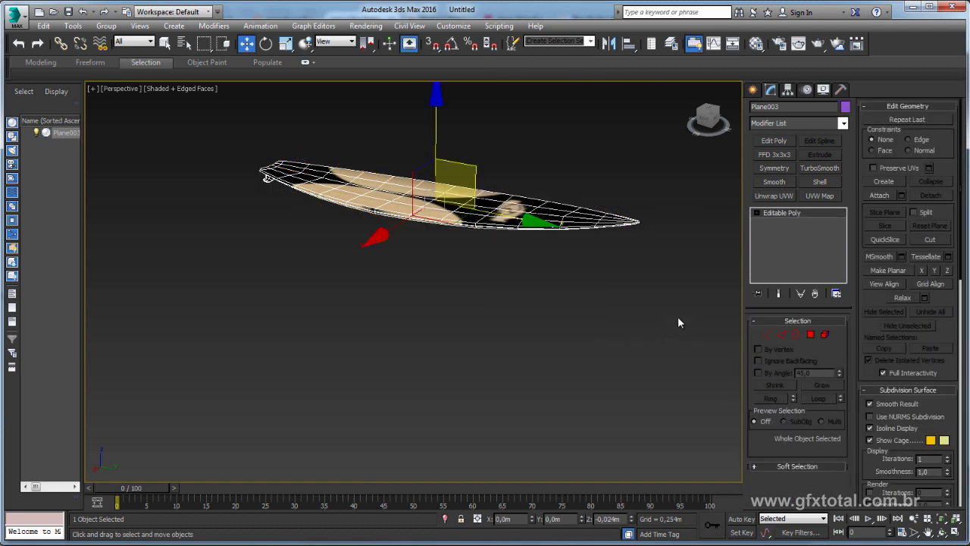
mouse_move(678, 322)
alt+middle_down()
mouse_move(637, 336)
mouse_move(682, 311)
alt+middle_up()
click(842, 123)
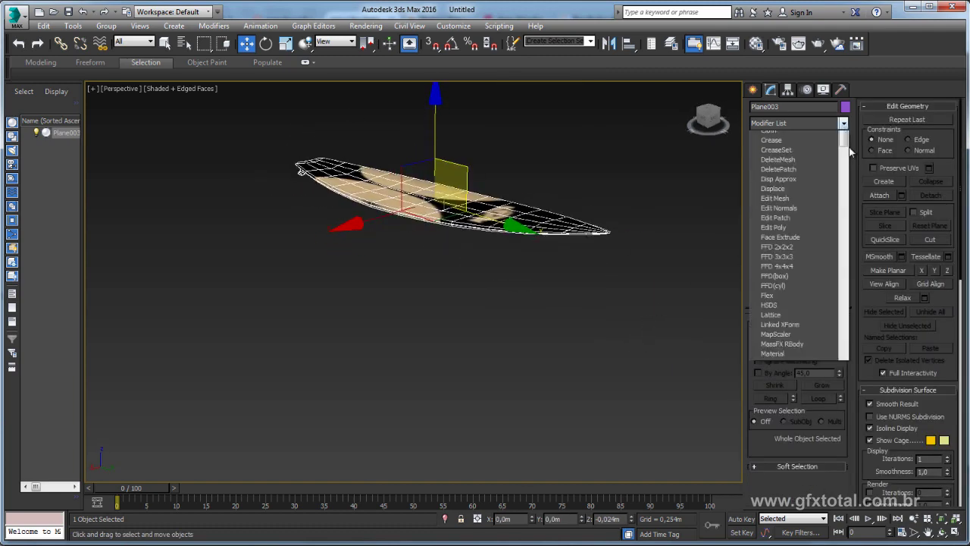
scroll(788, 341, down, 5)
scroll(788, 417, down, 10)
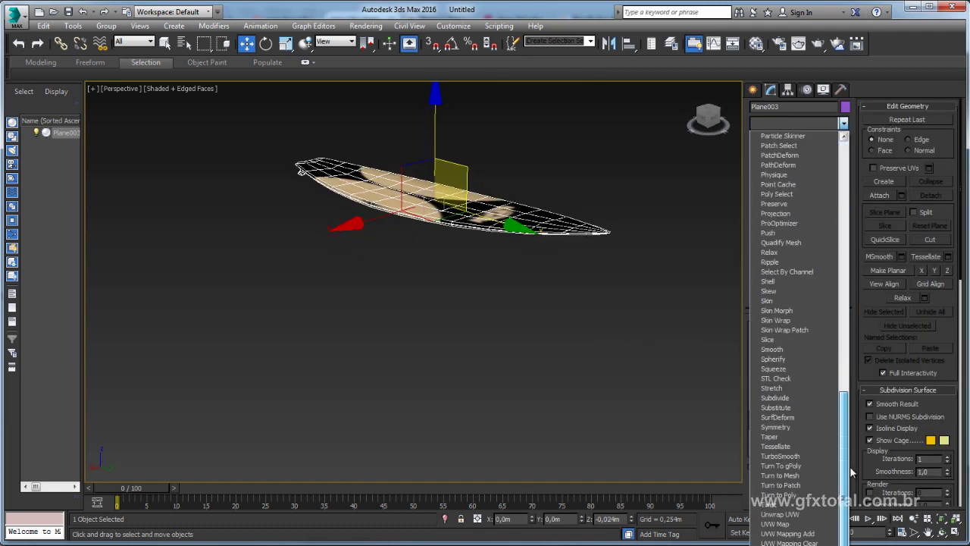
click(781, 514)
- Open the UV editor, select all UV faces and hide the checker background
click(783, 443)
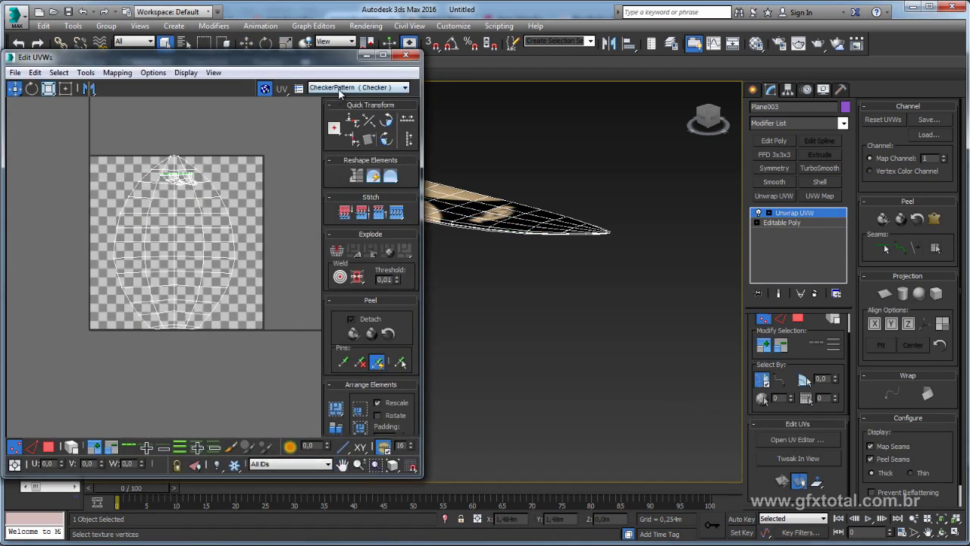
middle_drag(278, 168, 235, 215)
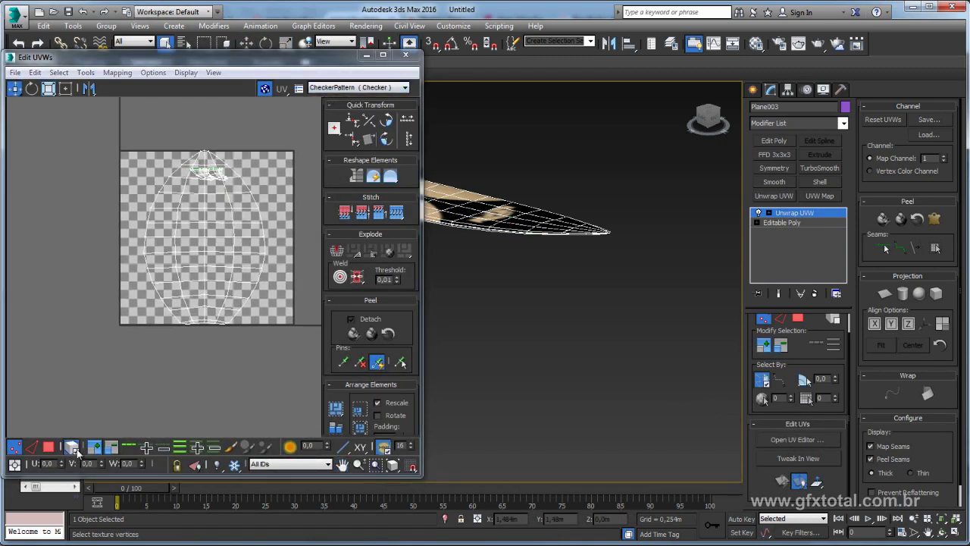
click(49, 446)
key(ctrl+a)
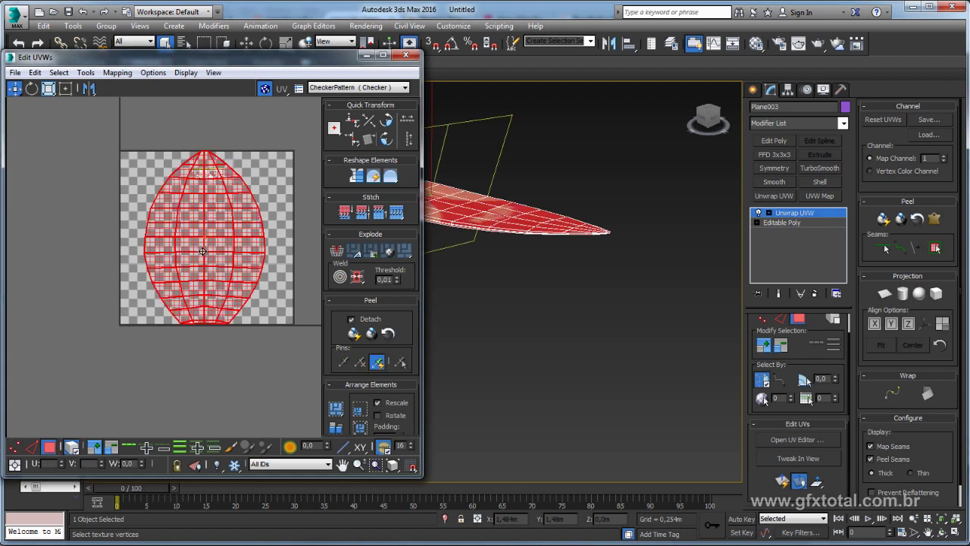
click(265, 87)
scroll(261, 212, down, 2)
middle_drag(217, 260, 247, 260)
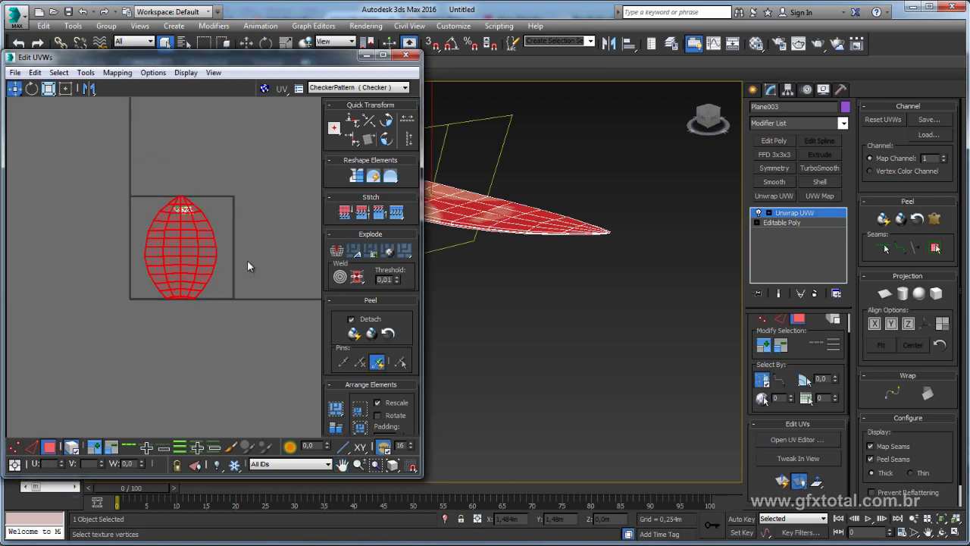
- Select board faces on the deck's top, extending the selection toward the tip
mouse_move(664, 280)
alt+middle_down()
mouse_move(618, 290)
mouse_move(589, 232)
mouse_move(548, 194)
mouse_move(602, 189)
mouse_move(626, 214)
mouse_move(604, 243)
mouse_move(586, 245)
mouse_move(651, 290)
alt+middle_up()
scroll(211, 277, up, 3)
scroll(211, 276, up, 3)
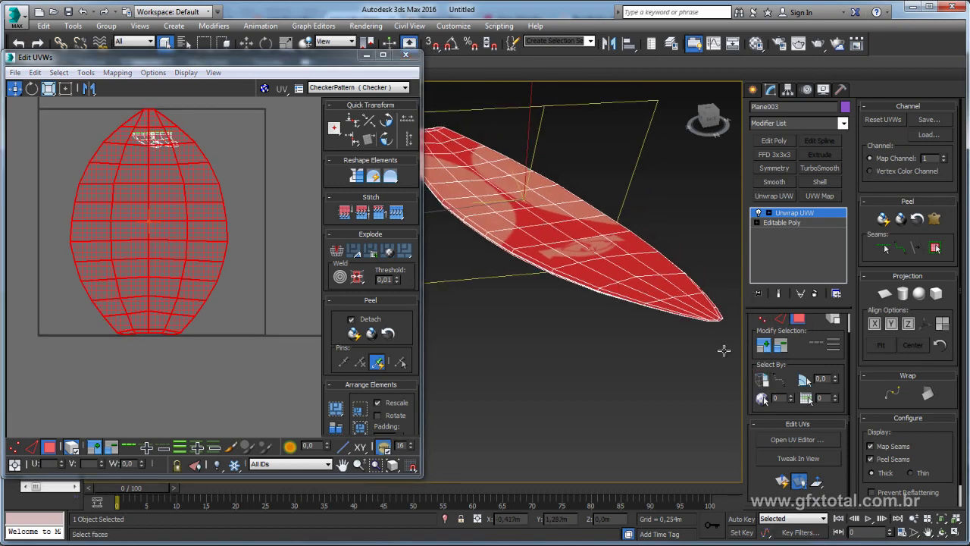
mouse_move(536, 201)
alt+middle_down()
mouse_move(531, 216)
mouse_move(577, 253)
alt+middle_up()
click(531, 220)
ctrl+click(520, 225)
ctrl+click(520, 224)
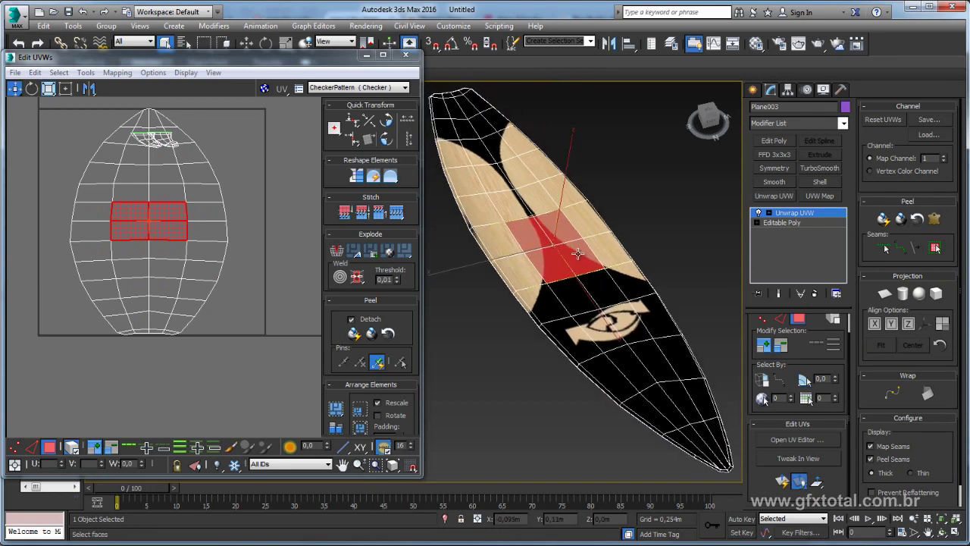
ctrl+click(524, 194)
ctrl+click(504, 178)
ctrl+click(489, 156)
ctrl+click(470, 129)
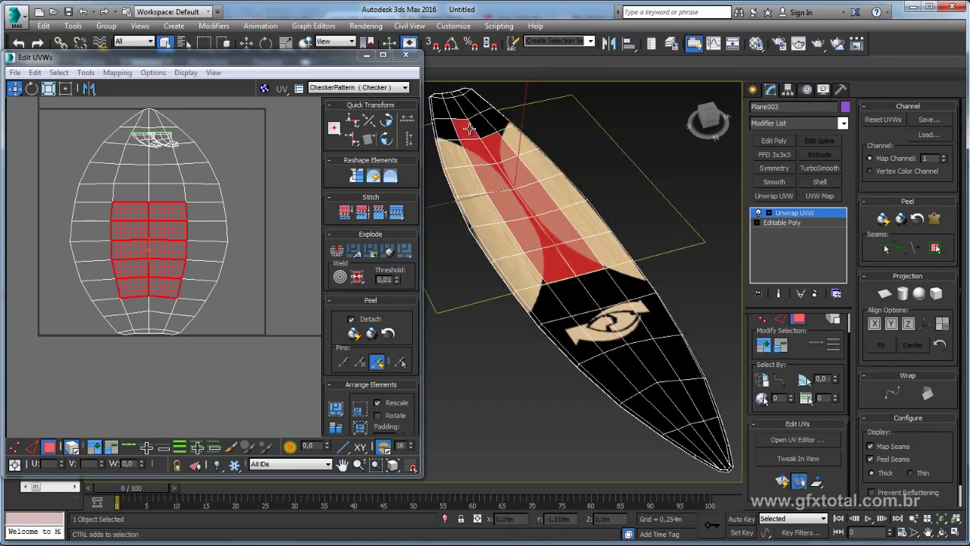
ctrl+click(461, 110)
ctrl+click(455, 99)
- Extend the face selection over and past the logo area, then grow it across the board except the fins
ctrl+click(587, 297)
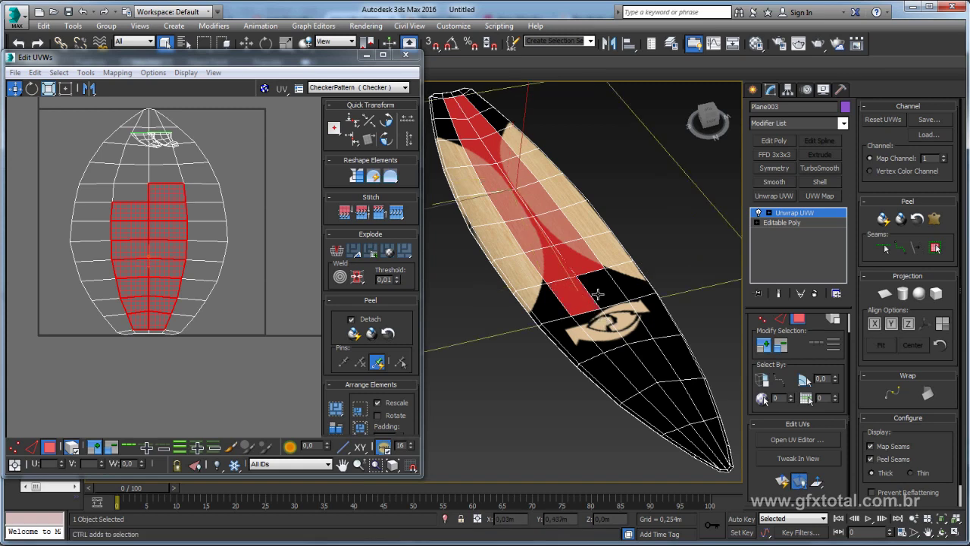
ctrl+click(600, 304)
ctrl+click(606, 324)
ctrl+click(627, 364)
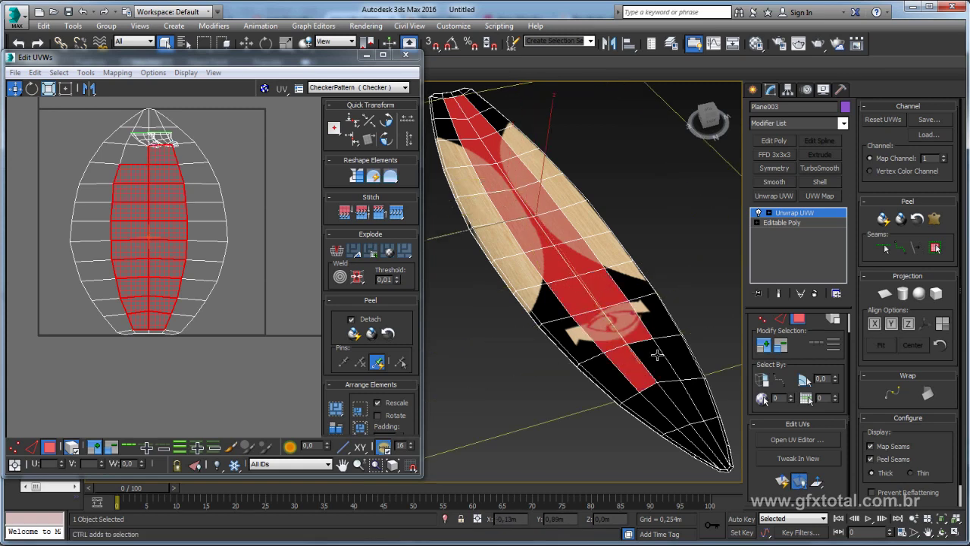
ctrl+click(659, 358)
ctrl+click(674, 405)
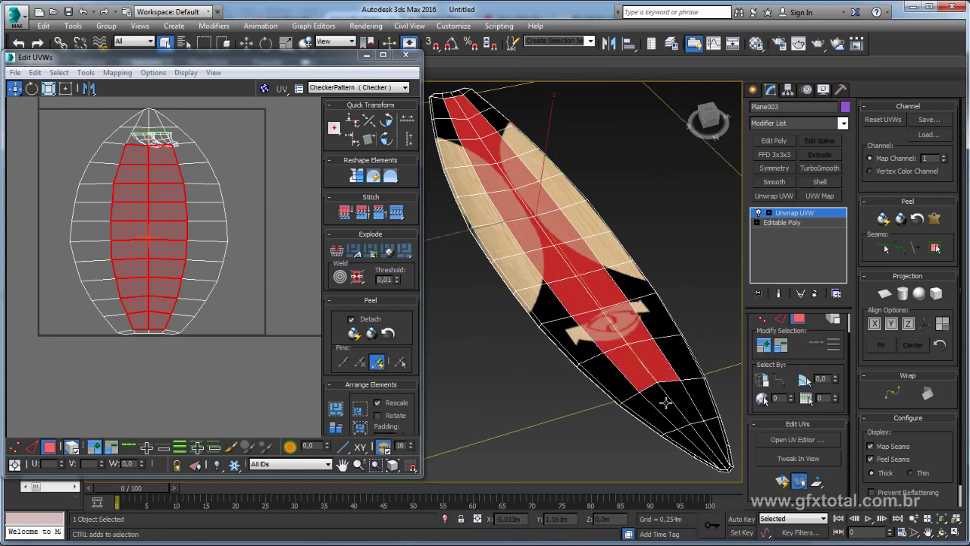
click(766, 347)
mouse_move(613, 334)
alt+middle_down()
mouse_move(638, 354)
mouse_move(645, 326)
mouse_move(591, 412)
mouse_move(477, 330)
alt+middle_up()
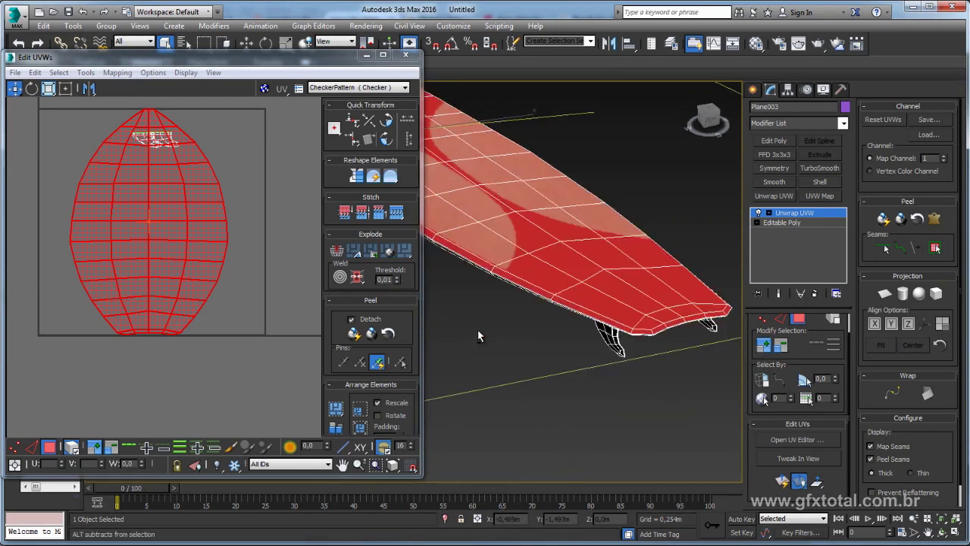
scroll(209, 230, down, 3)
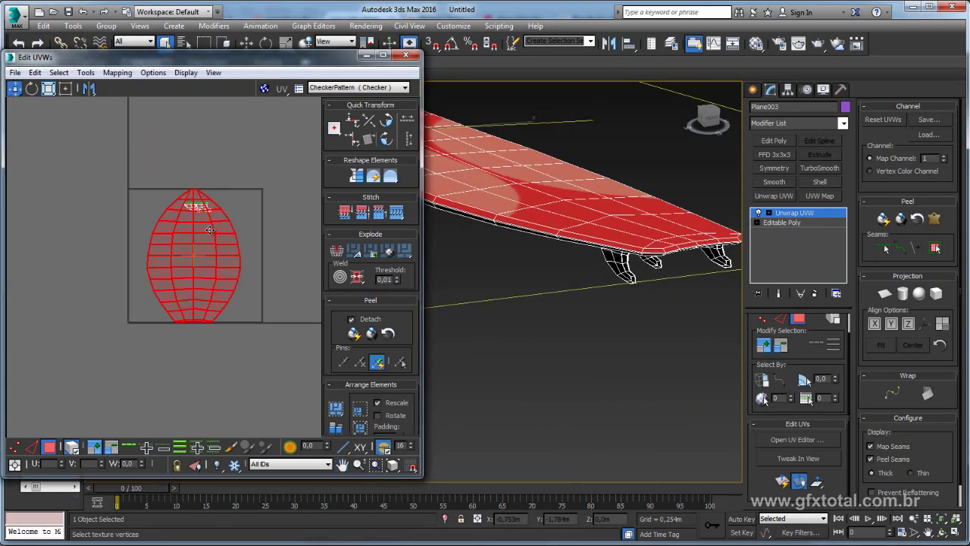
- Detach the board UVs and move both board islands left, outside the UV square
click(61, 73)
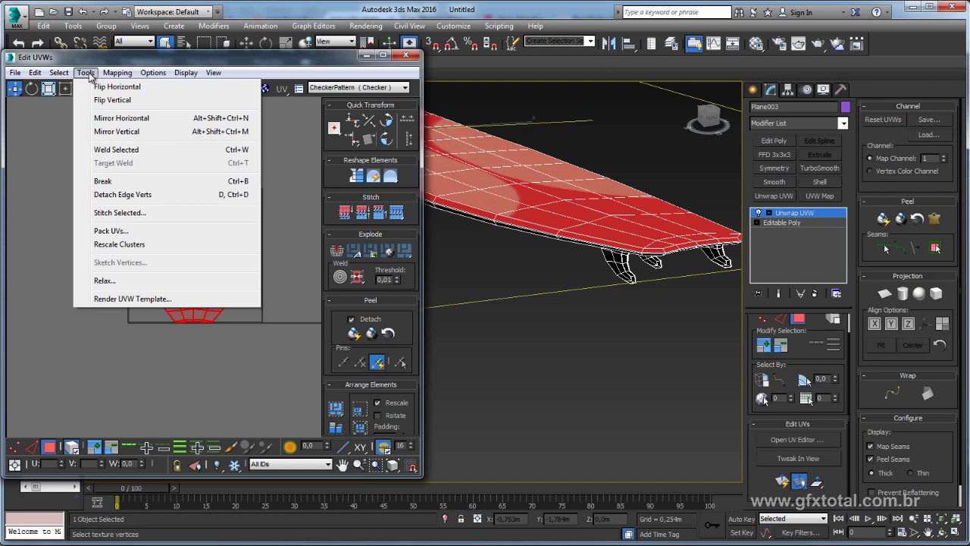
click(133, 196)
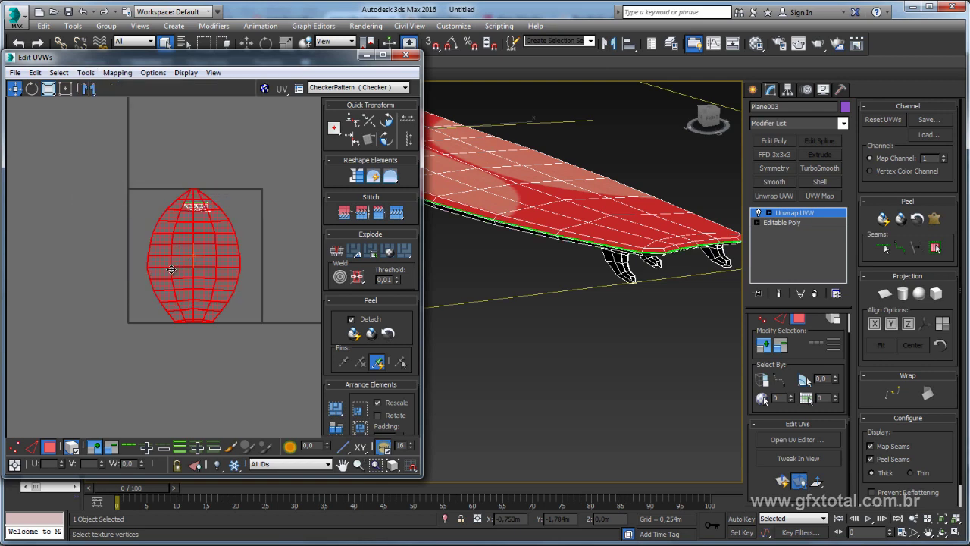
drag(172, 269, 264, 265)
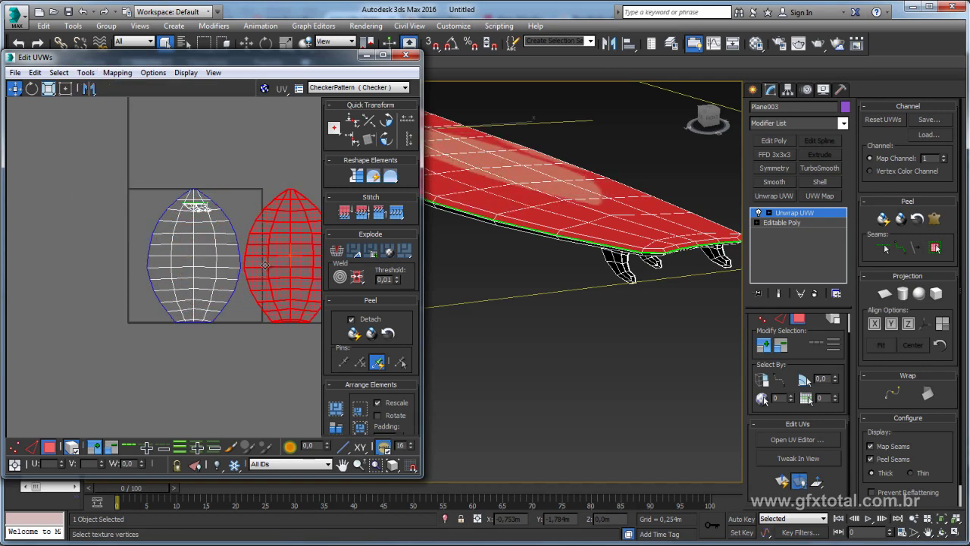
scroll(265, 265, down, 1)
scroll(213, 254, down, 2)
ctrl+click(136, 276)
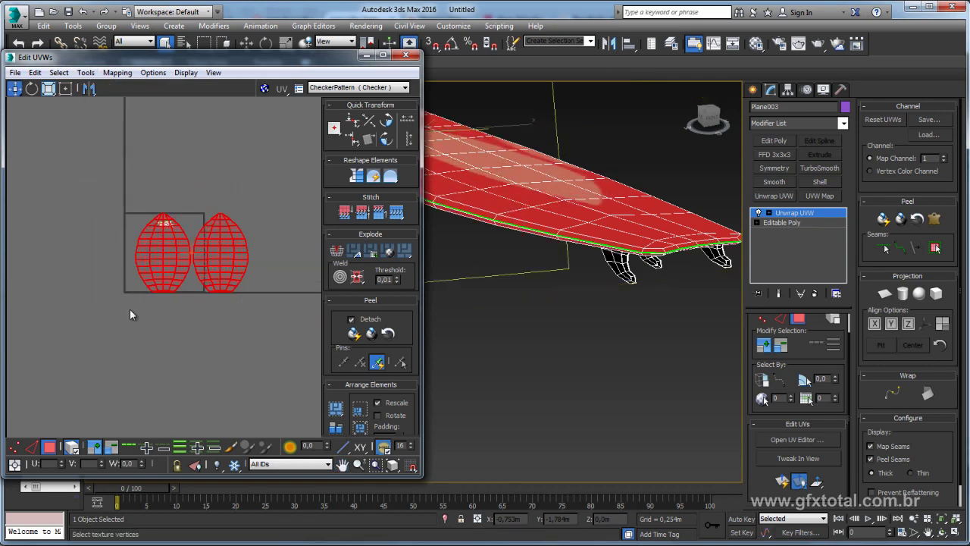
drag(167, 269, 44, 270)
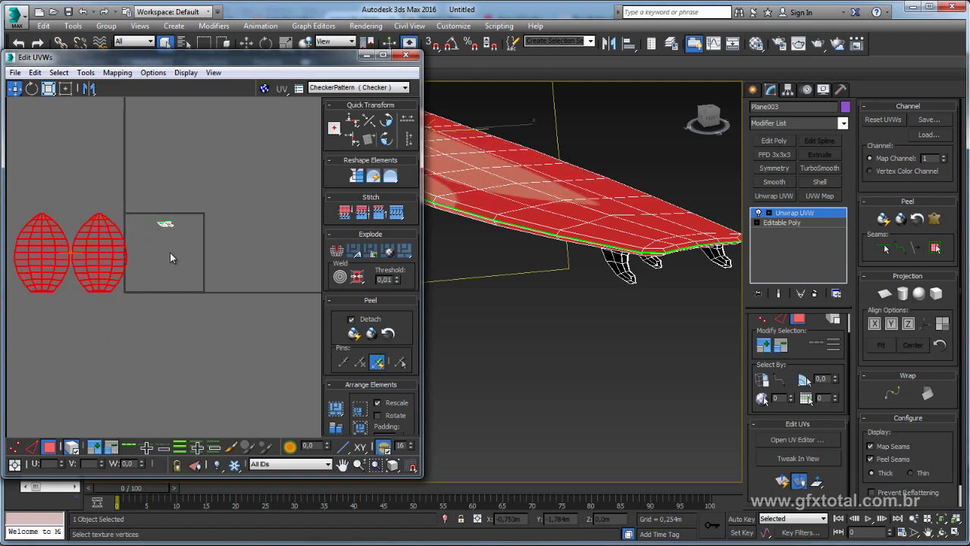
middle_drag(170, 252, 189, 252)
- Frame and orbit the board to check the islands, then select the left board island
key(z)
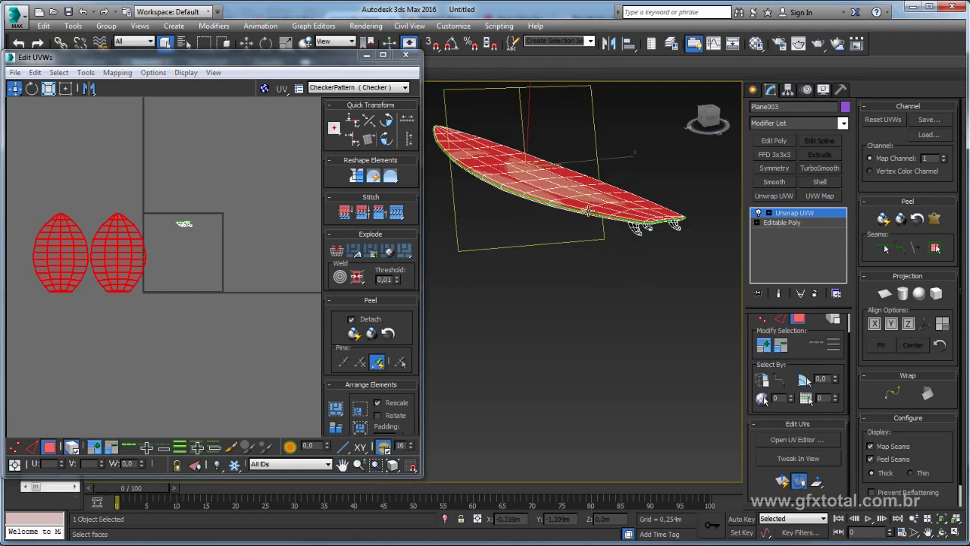
alt+middle_drag(592, 210, 523, 228)
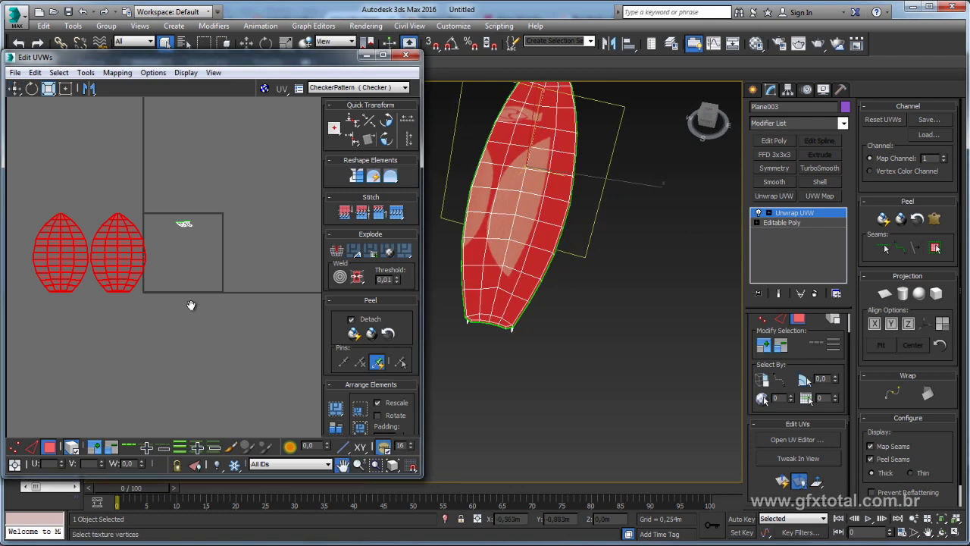
middle_drag(131, 250, 189, 283)
click(239, 331)
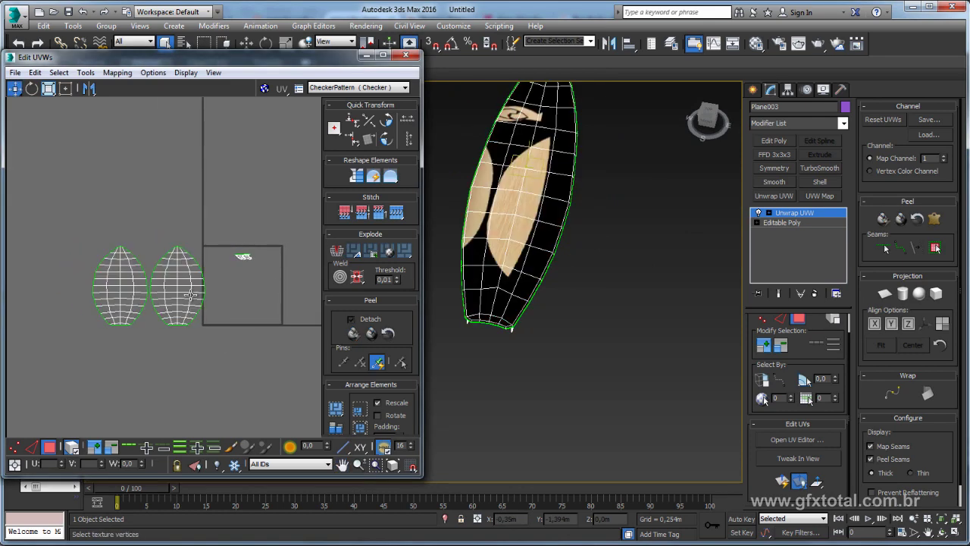
click(538, 300)
alt+middle_drag(538, 300, 539, 219)
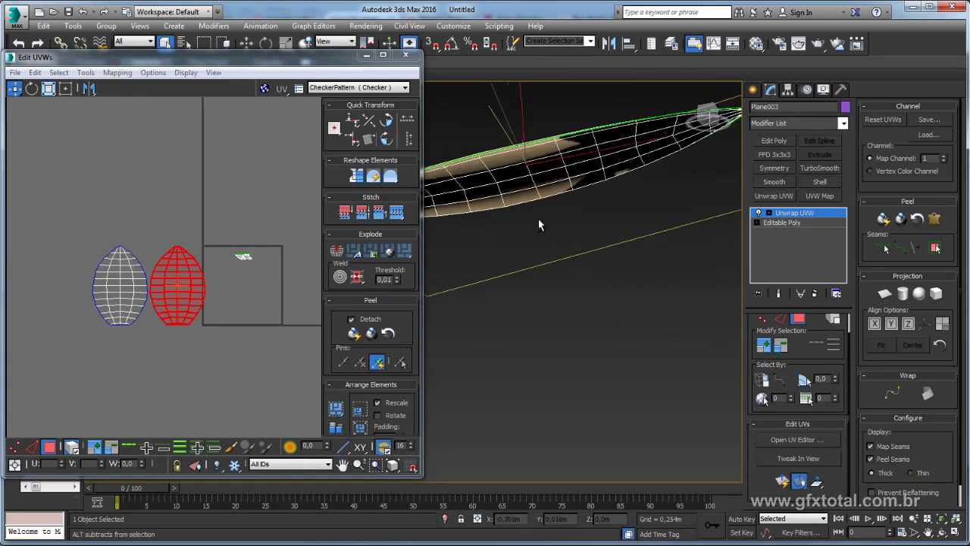
click(134, 294)
- Fold the fin island's right flap inward and move the fin island up and right
scroll(249, 280, up, 2)
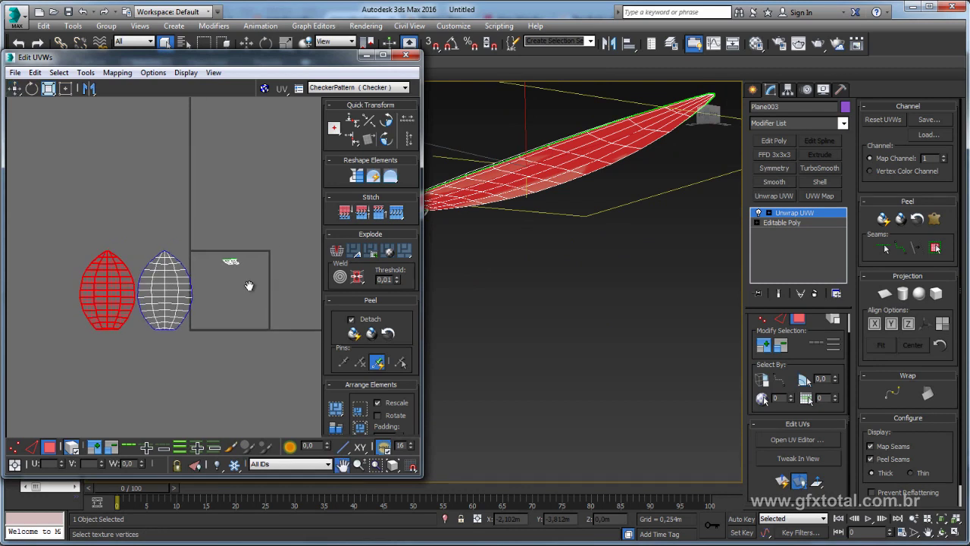
scroll(251, 283, up, 3)
click(163, 236)
middle_drag(178, 249, 201, 261)
scroll(201, 261, up, 3)
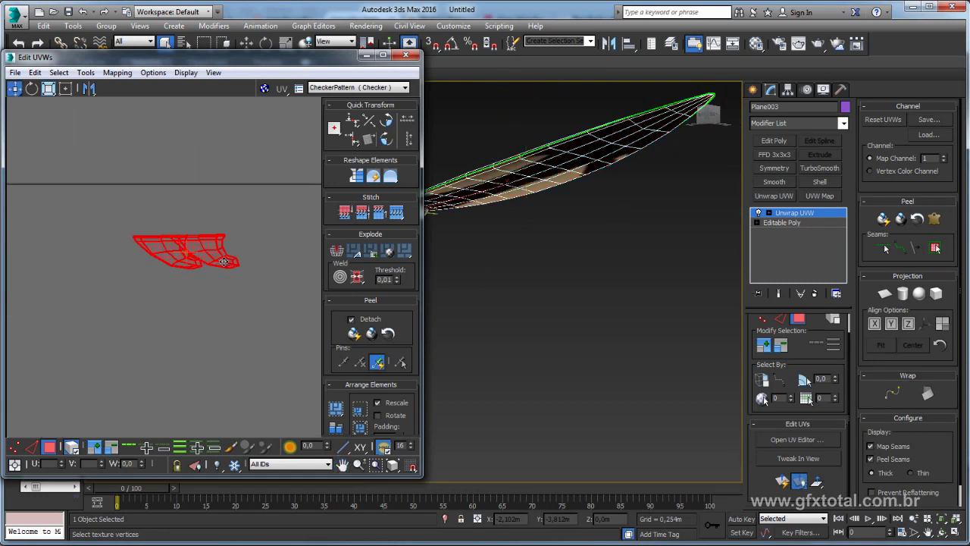
drag(220, 256, 187, 261)
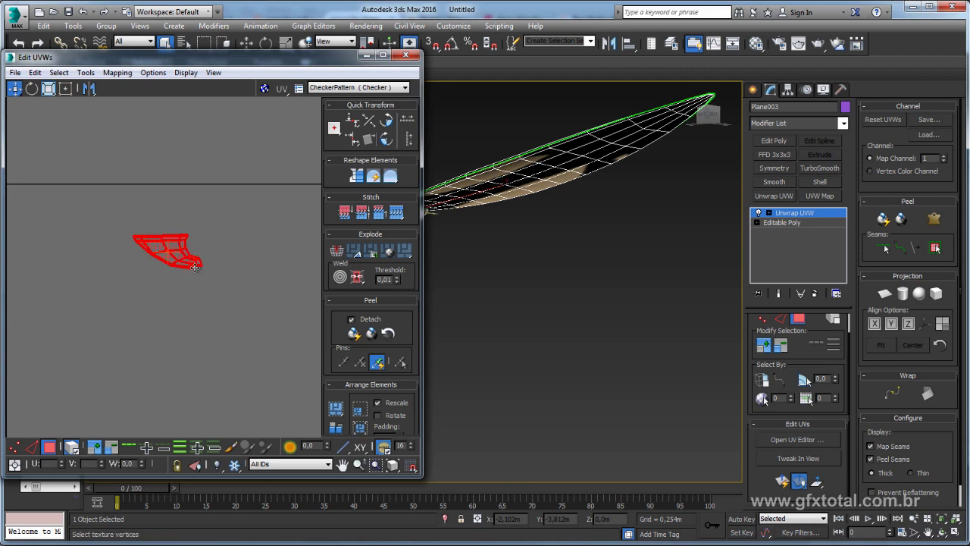
drag(190, 261, 292, 232)
scroll(262, 250, down, 3)
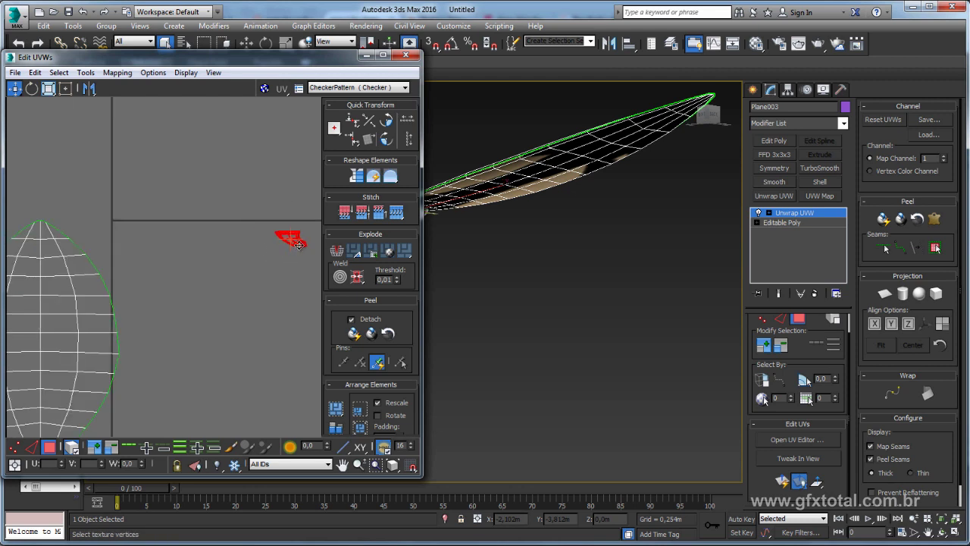
middle_drag(271, 246, 175, 241)
scroll(175, 236, down, 1)
drag(186, 226, 201, 230)
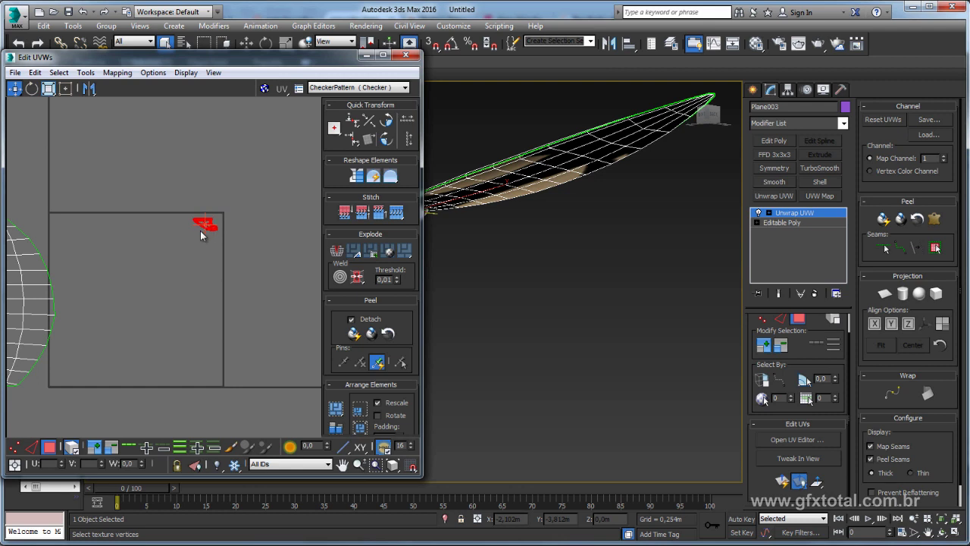
scroll(172, 250, down, 5)
- Stretch both board islands into long narrow shells with Freeform, then move and shrink them into the square
middle_drag(172, 250, 210, 297)
click(188, 256)
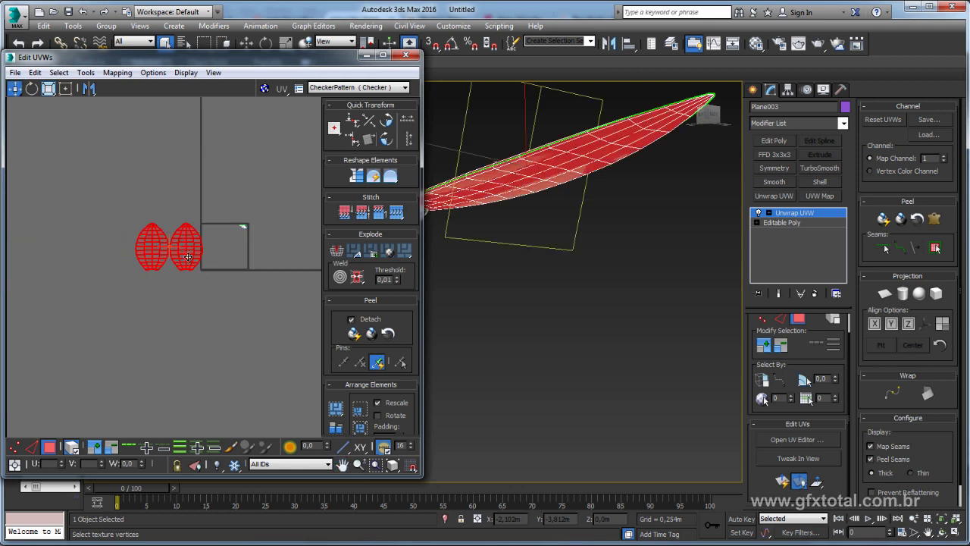
click(65, 88)
scroll(196, 296, up, 2)
mouse_move(197, 288)
mouse_down()
mouse_move(156, 285)
mouse_move(148, 276)
mouse_move(265, 275)
mouse_up()
scroll(258, 266, up, 2)
scroll(235, 254, up, 1)
middle_drag(231, 250, 218, 324)
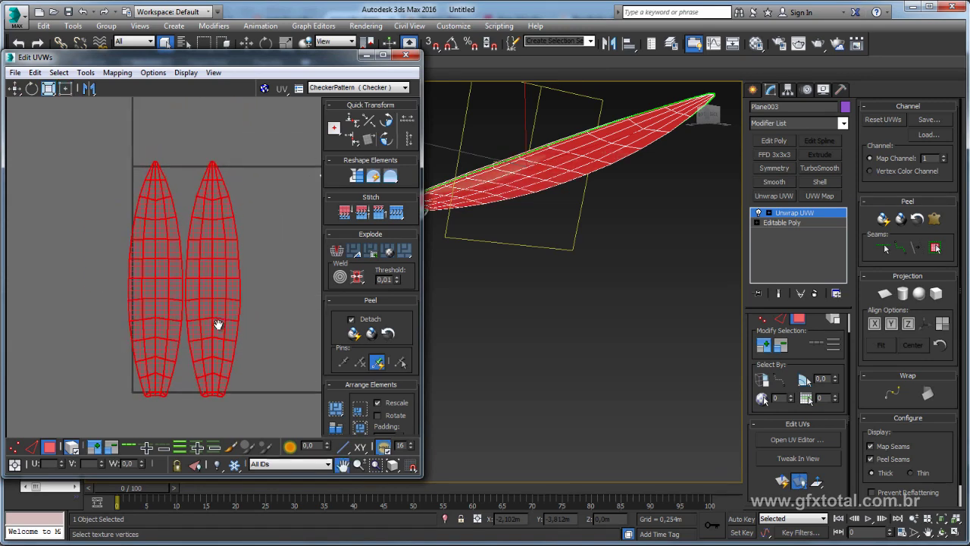
mouse_move(158, 226)
mouse_down()
mouse_move(159, 247)
mouse_move(177, 257)
mouse_up()
- Nudge the right board shell rightward and move the fin island beside the board shells
click(14, 89)
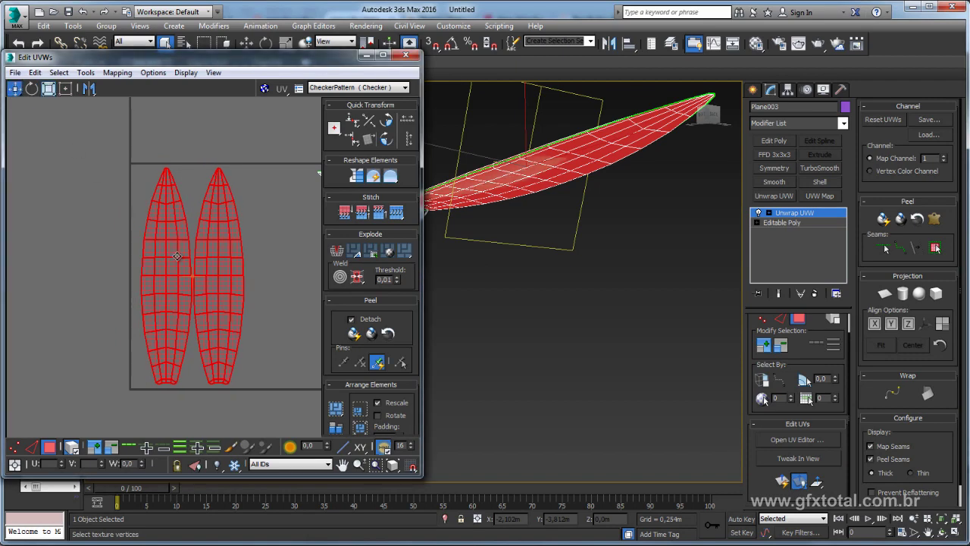
click(260, 282)
drag(235, 282, 250, 278)
scroll(262, 275, down, 2)
middle_drag(262, 275, 178, 271)
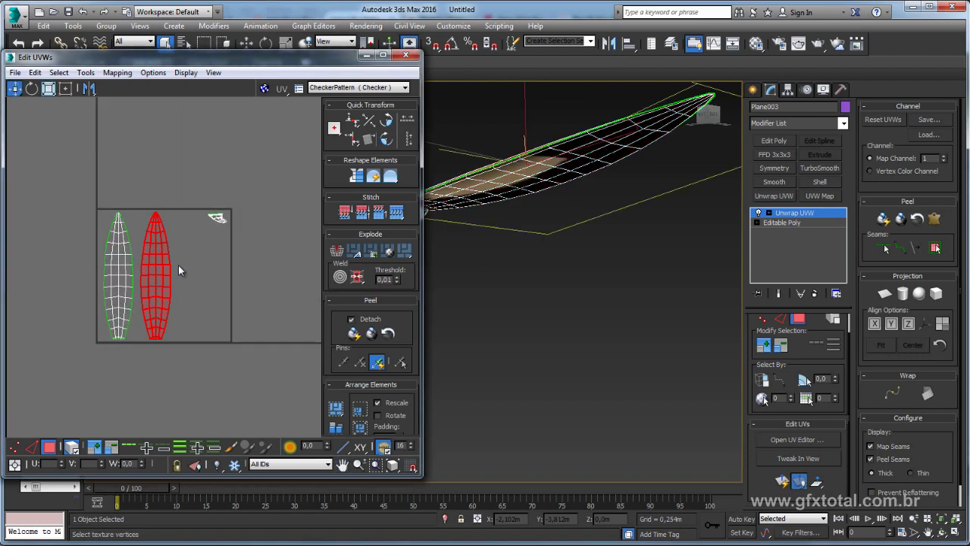
mouse_move(218, 218)
mouse_down()
mouse_move(198, 256)
mouse_move(195, 194)
mouse_move(185, 208)
mouse_up()
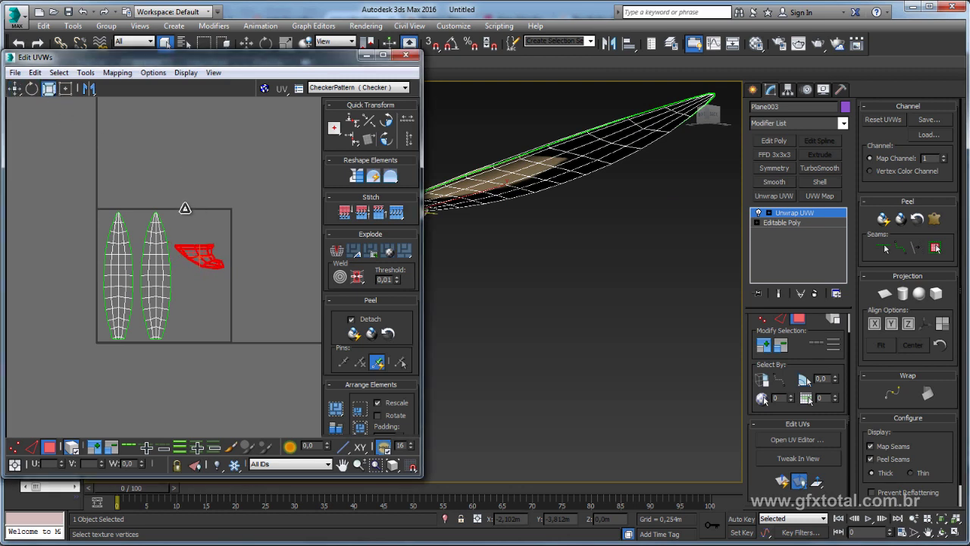
- Rotate the fin island about -36° and enlarge it, then select every UV island
click(32, 89)
drag(198, 253, 200, 245)
click(48, 89)
middle_drag(43, 191, 86, 155)
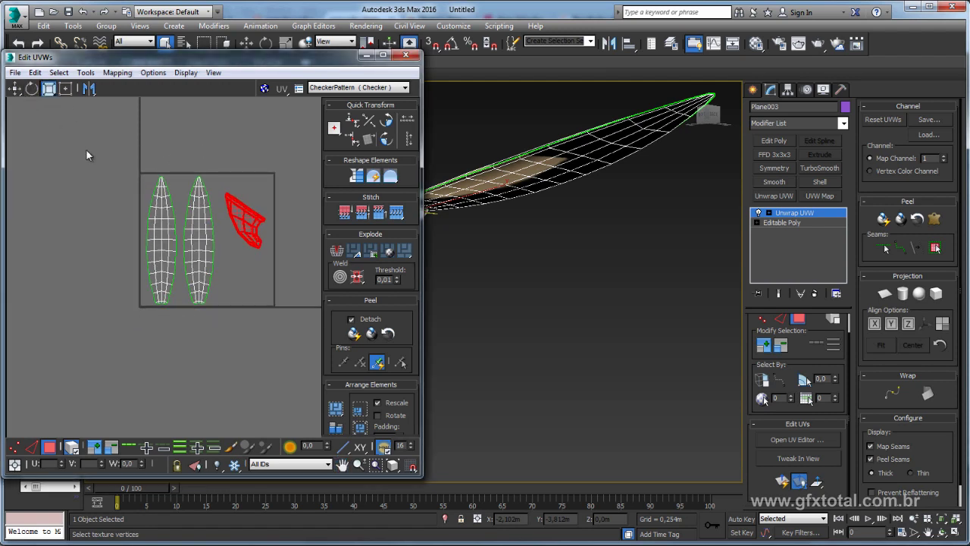
drag(291, 345, 289, 342)
middle_drag(238, 310, 184, 310)
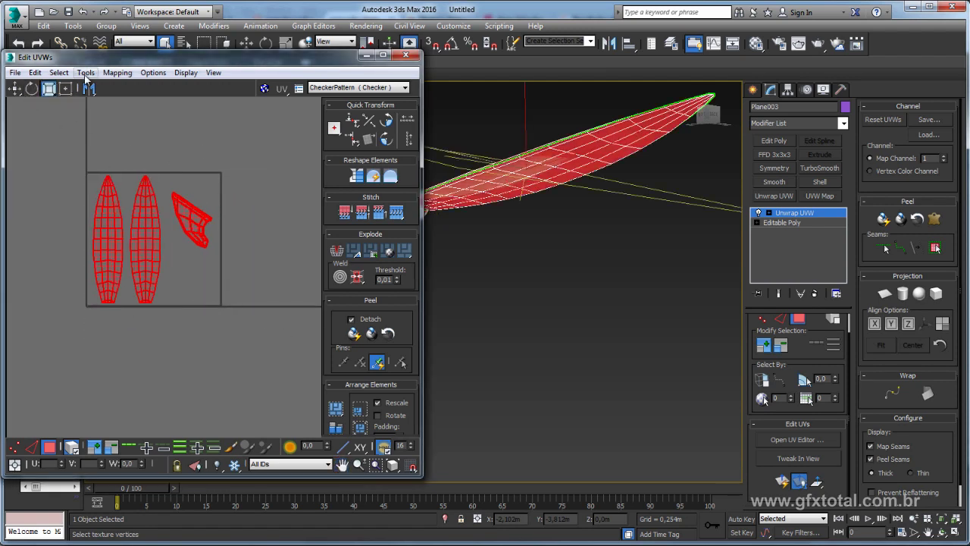
- Render a 1024×1024 UV template of the layout and begin saving the image to Tutorial - Prancha de Surf
click(86, 72)
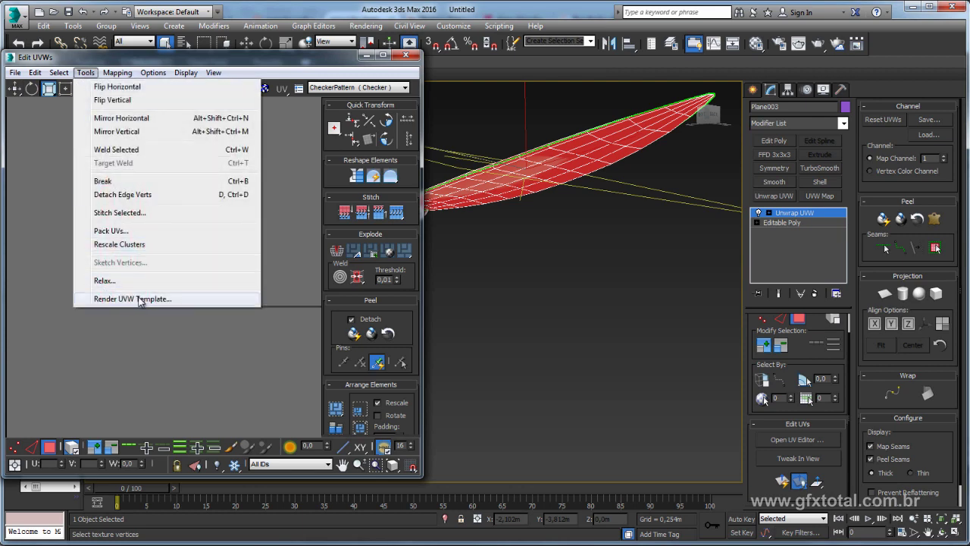
click(141, 300)
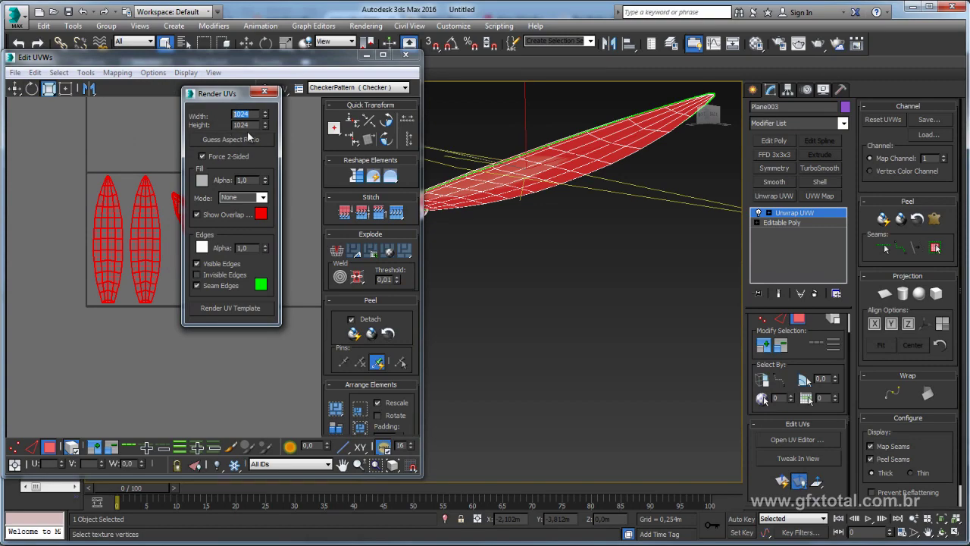
click(225, 306)
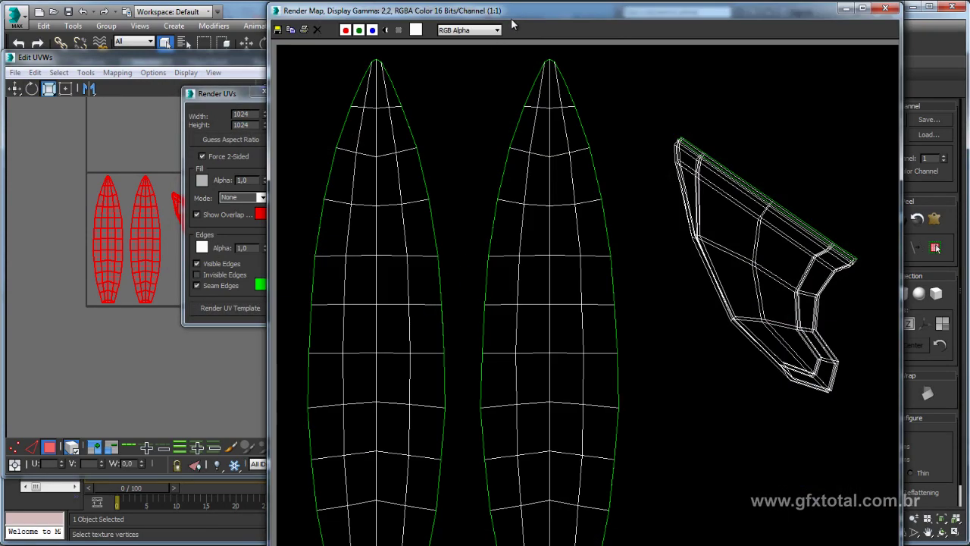
drag(513, 20, 384, 29)
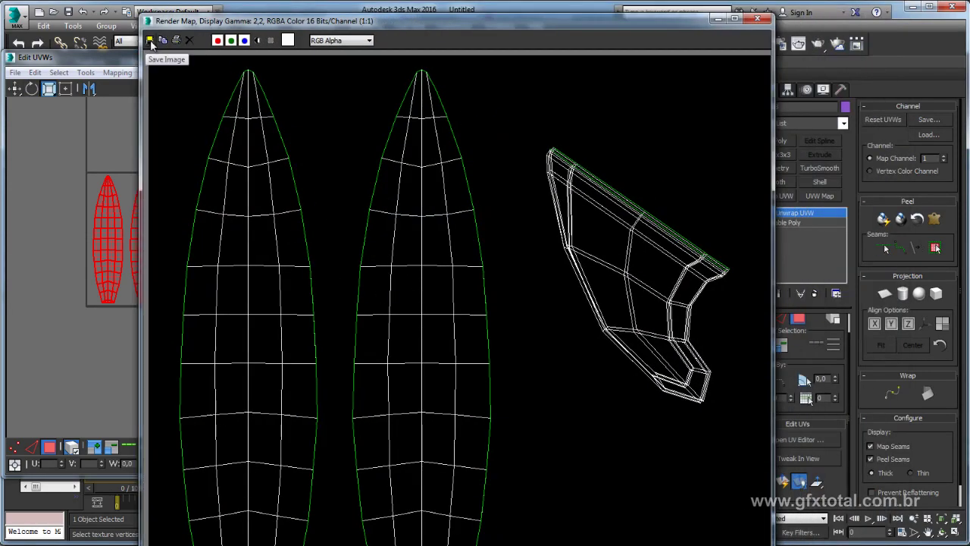
click(152, 41)
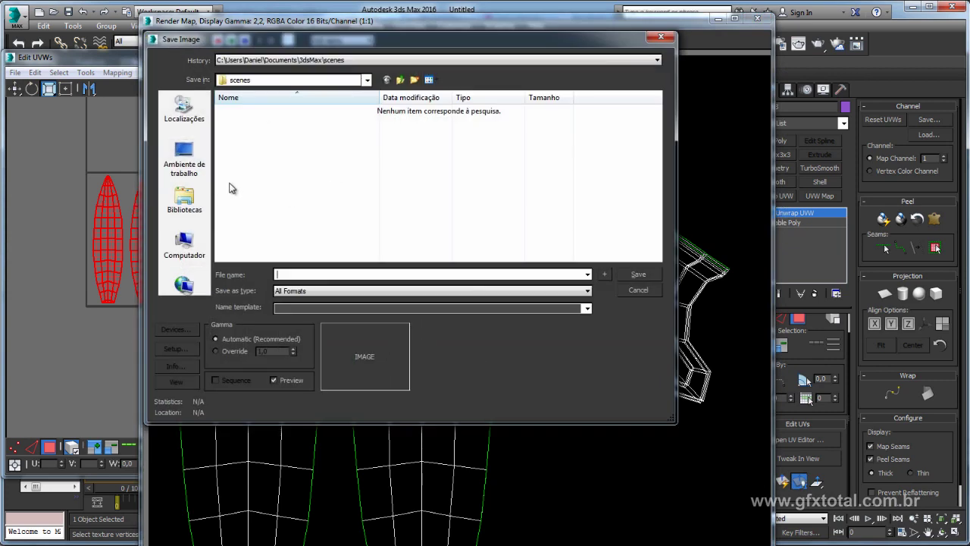
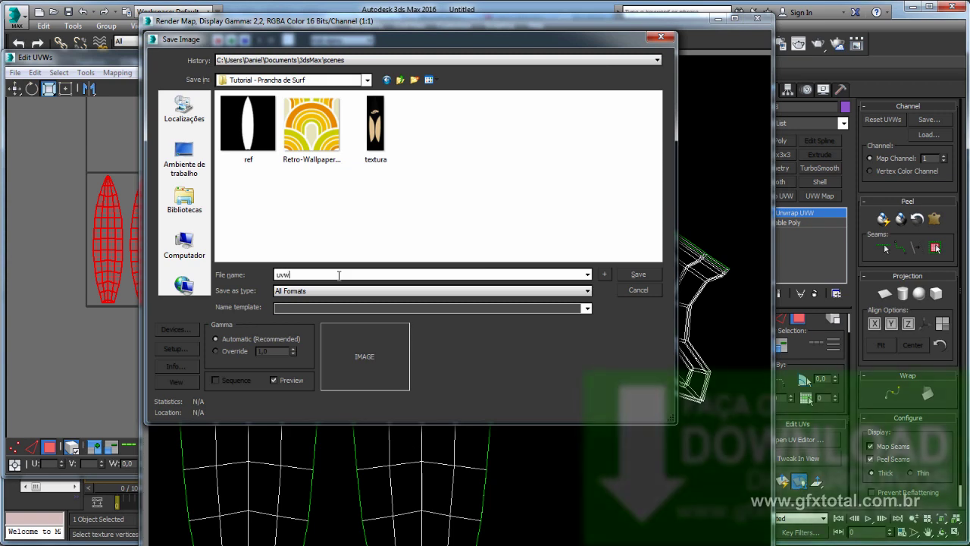
- Save the rendered UV template as a JPEG named 'uvw' at maximum quality
key(Tab)
key(alt+Down)
key(Down)
key(Down)
key(Down)
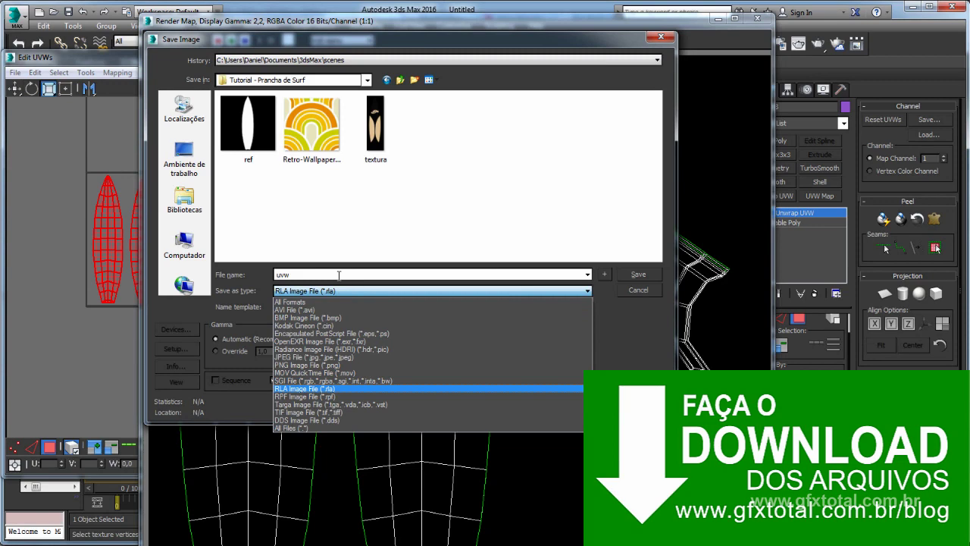
key(Up)
key(Up)
key(Up)
key(Up)
key(Return)
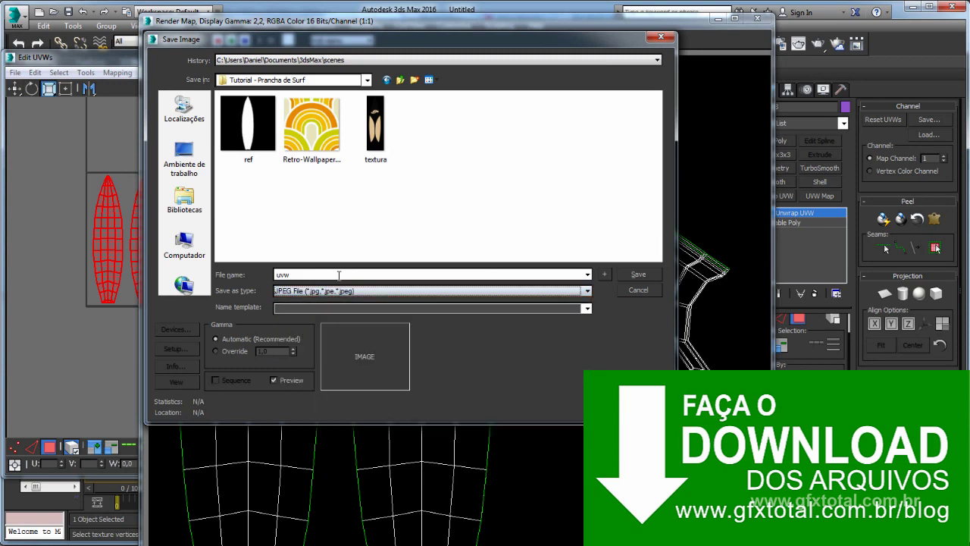
click(639, 274)
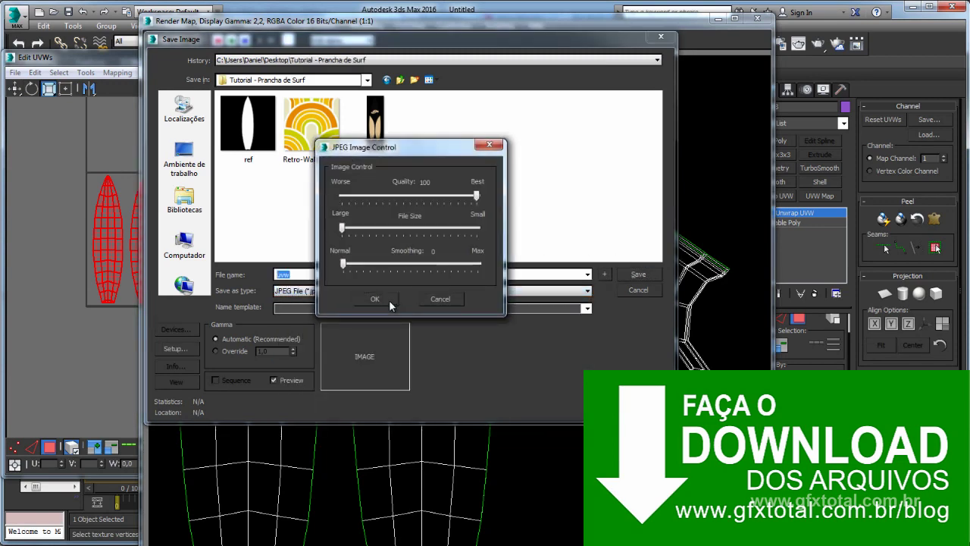
click(389, 300)
- Close the UV render and editor windows, then convert the surfboard to an Editable Poly
click(758, 18)
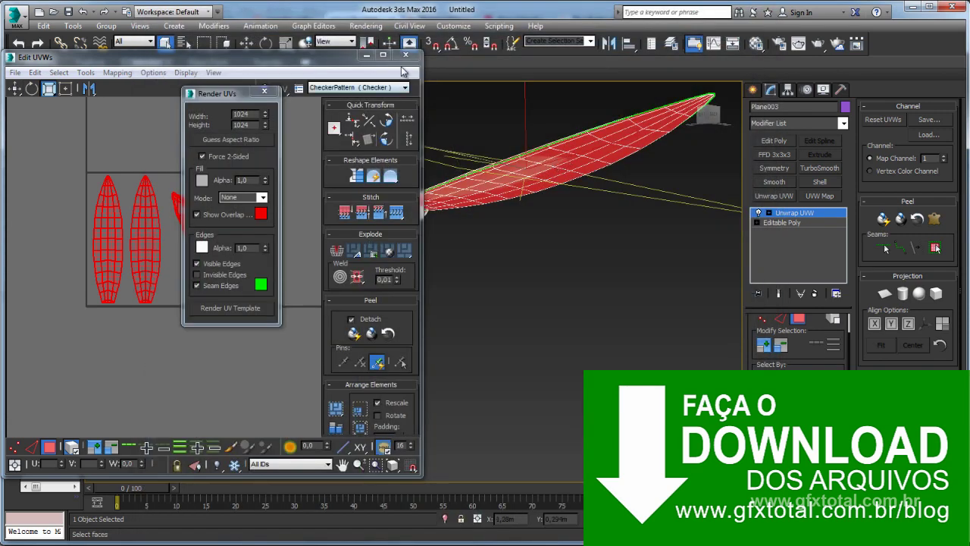
click(264, 92)
click(406, 55)
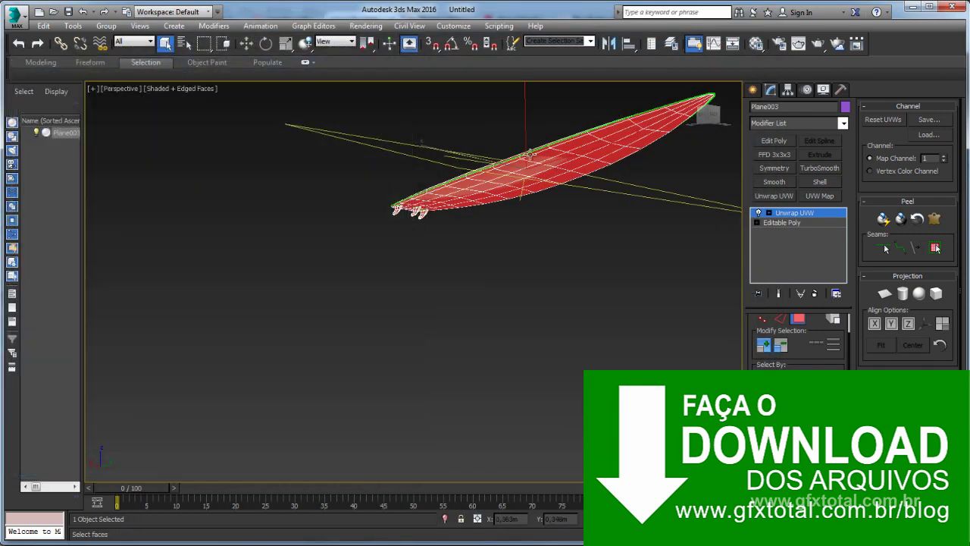
scroll(419, 216, down, 2)
alt+middle_drag(420, 216, 442, 222)
right_click(442, 221)
mouse_move(494, 342)
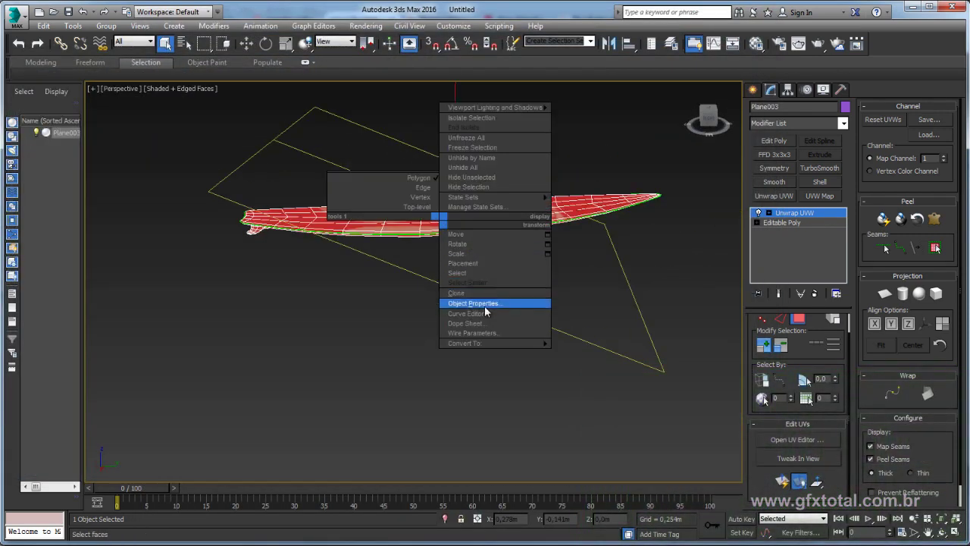
click(585, 352)
mouse_move(585, 351)
alt+middle_down()
mouse_move(528, 321)
mouse_move(469, 343)
alt+middle_up()
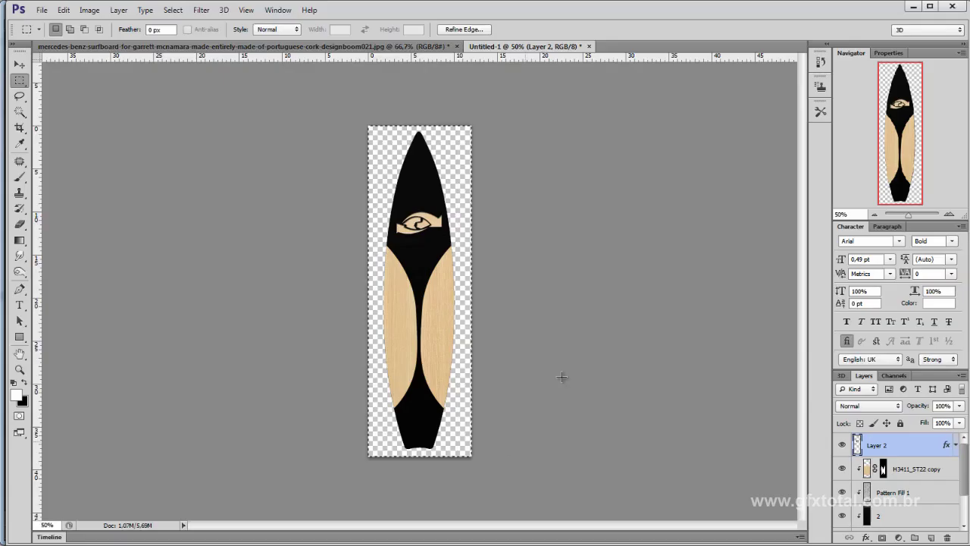
- Open uvw.jpg in Photoshop and place the Retro-Wallpaper image at its top-left corner
click(171, 540)
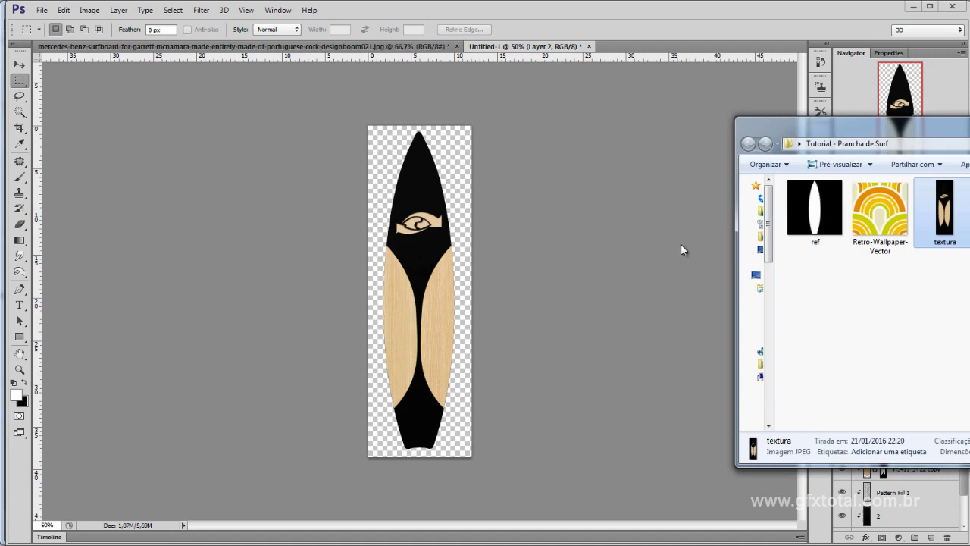
drag(959, 216, 644, 45)
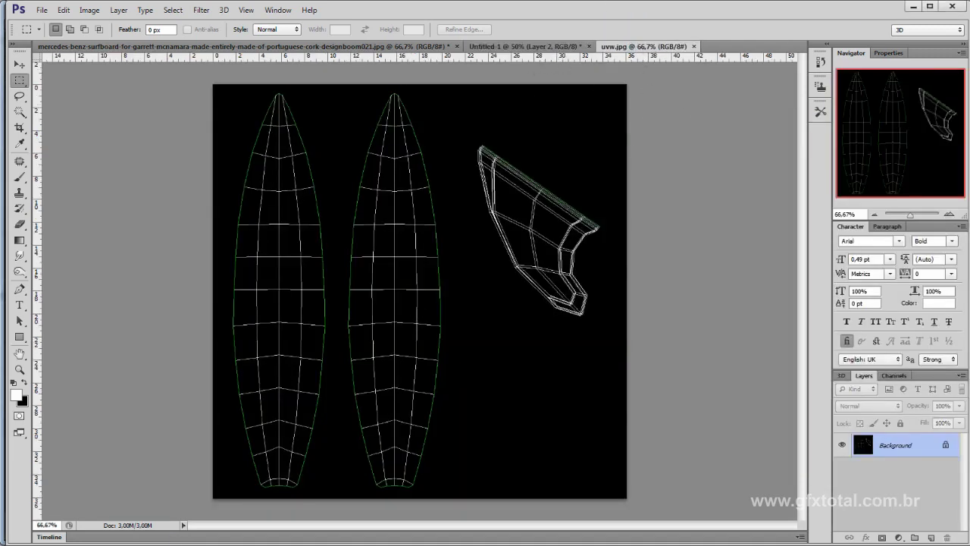
drag(879, 216, 346, 269)
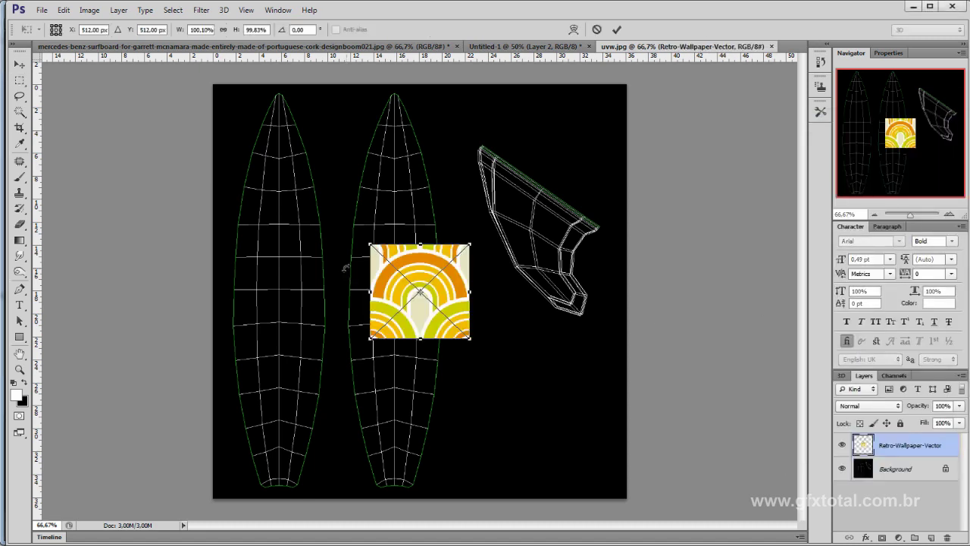
mouse_move(421, 288)
mouse_down()
mouse_move(281, 134)
mouse_move(293, 135)
mouse_up()
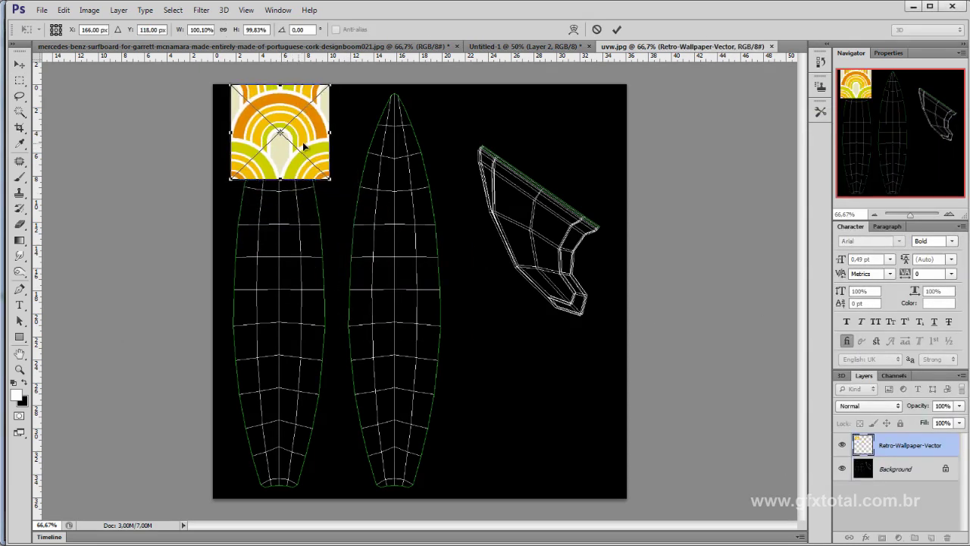
key(Return)
- Duplicate the wallpaper tile down the left edge and merge the copies into one layer
click(19, 64)
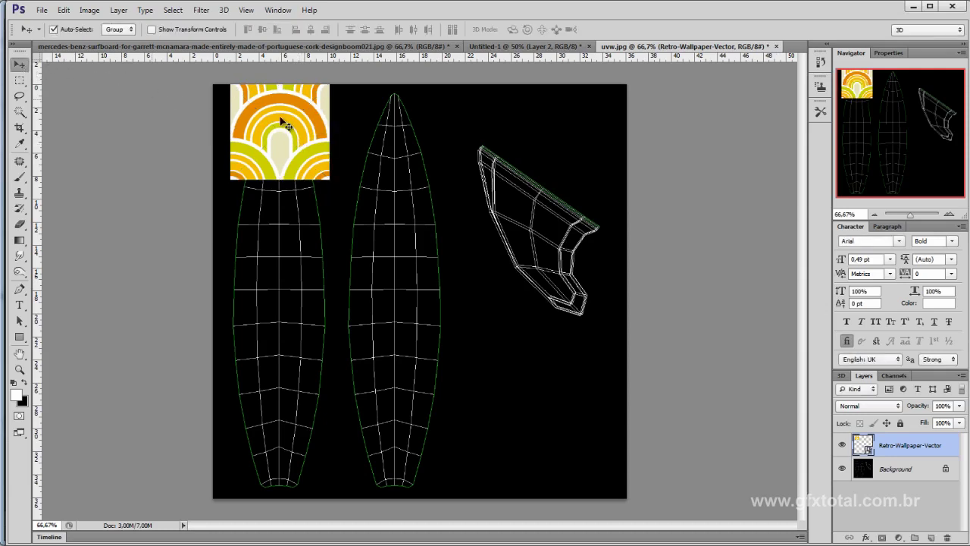
mouse_move(301, 144)
alt+mouse_down()
mouse_move(305, 407)
mouse_move(295, 498)
alt+mouse_up()
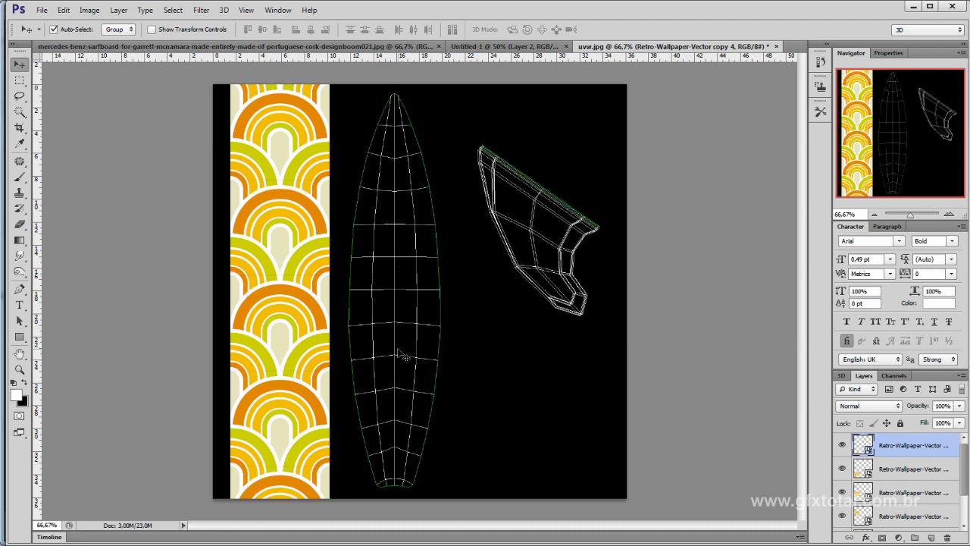
scroll(872, 475, down, 2)
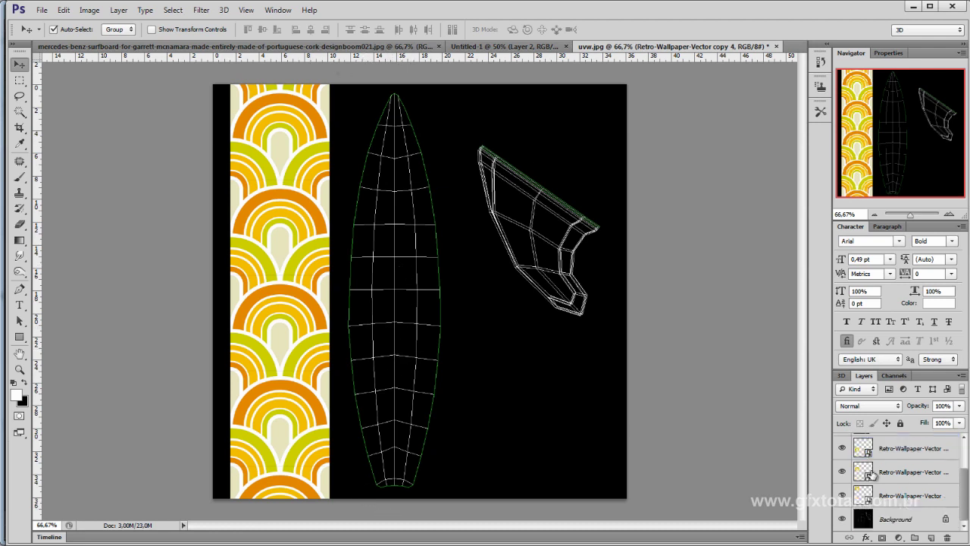
shift+click(901, 497)
key(ctrl+e)
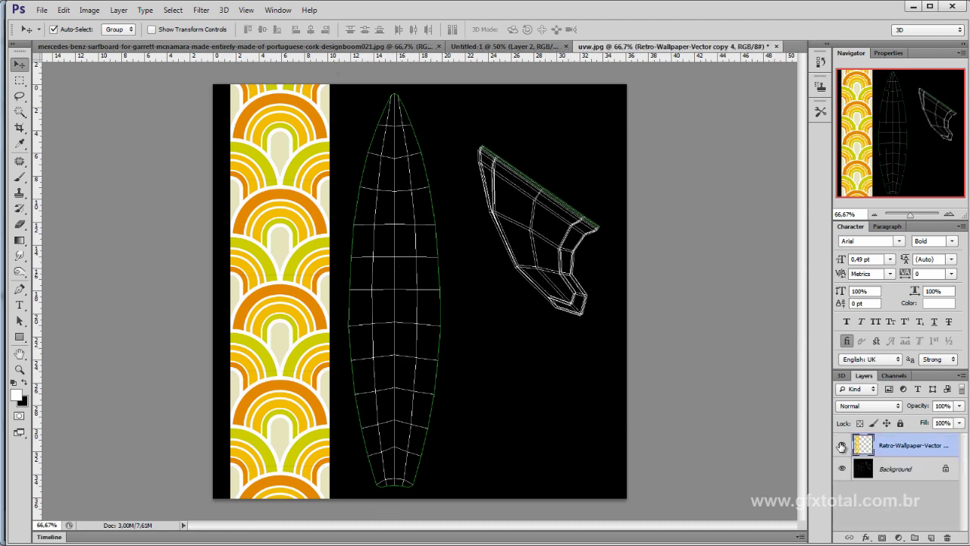
click(841, 446)
click(841, 447)
- Trace the middle board outline with the Pen tool in Shape mode to create the white-filled Shape 1
key(p)
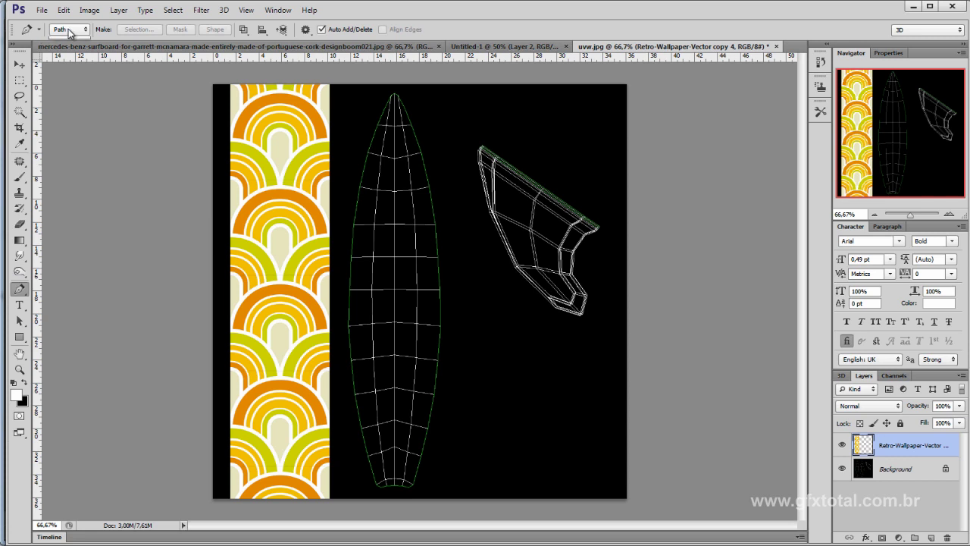
click(69, 31)
click(69, 38)
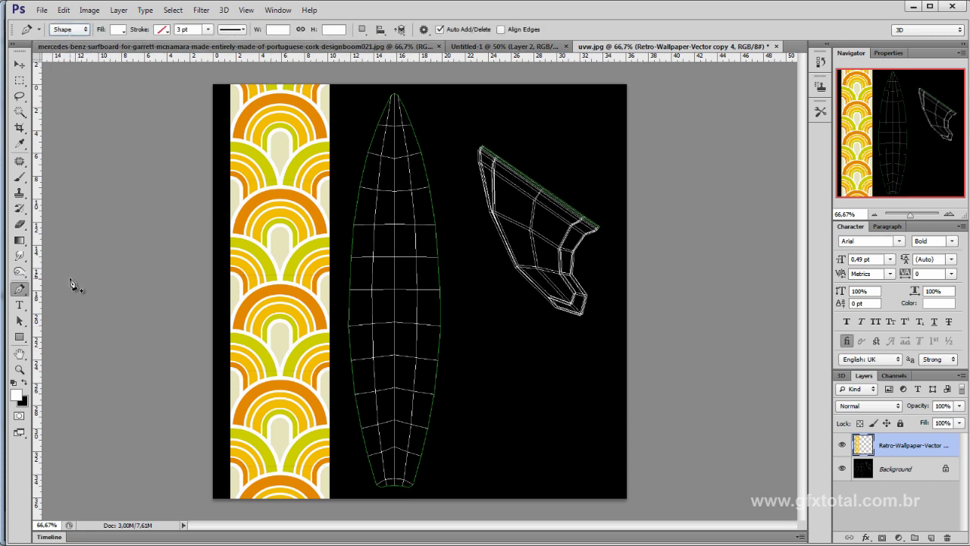
click(394, 492)
click(370, 492)
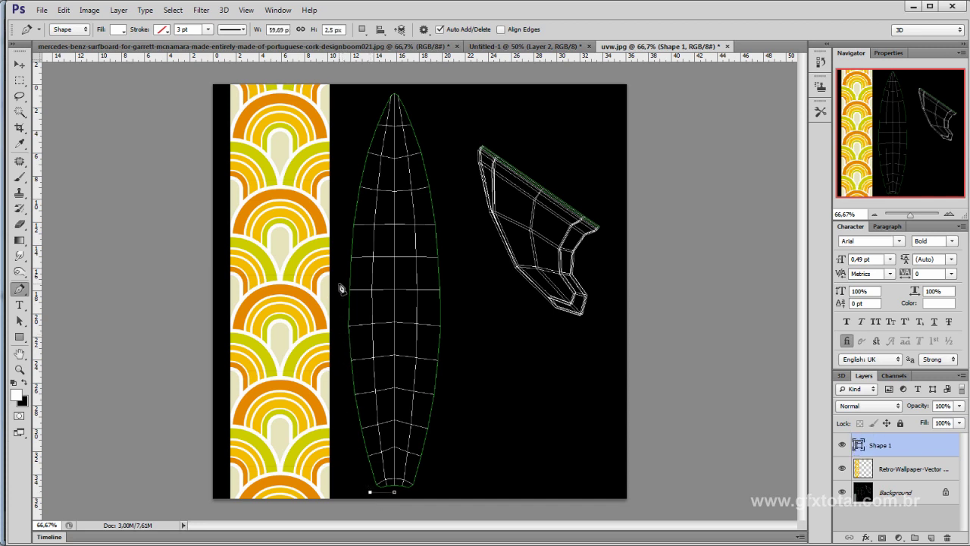
drag(339, 281, 348, 210)
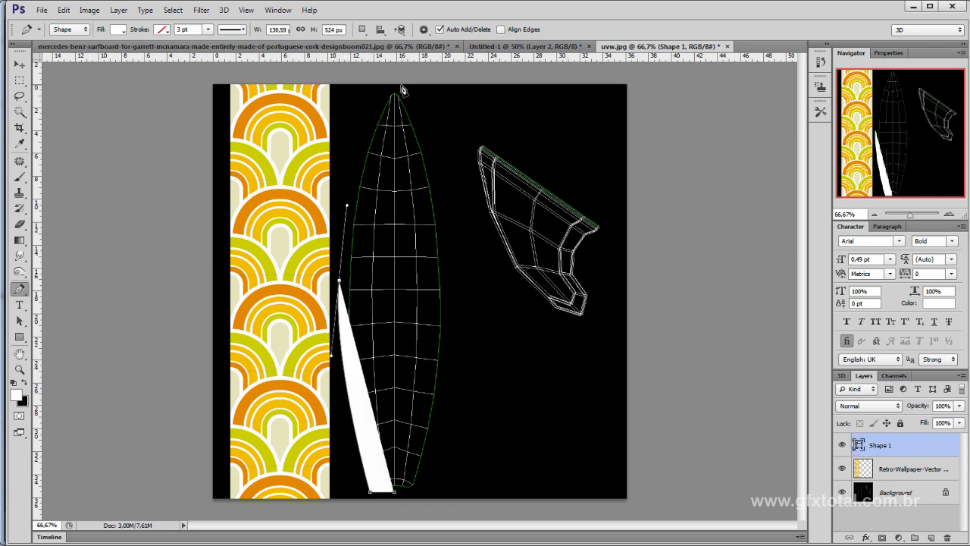
drag(395, 87, 421, 88)
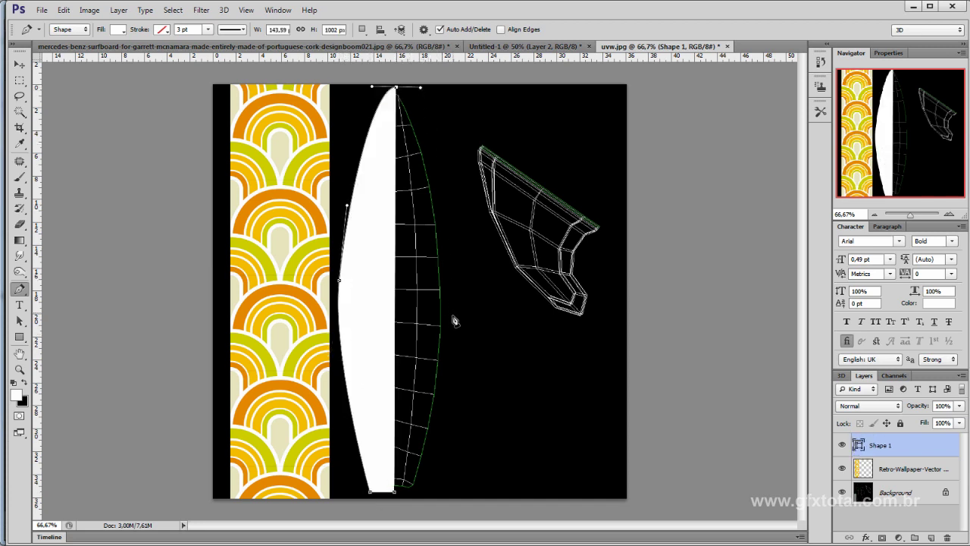
drag(452, 318, 447, 384)
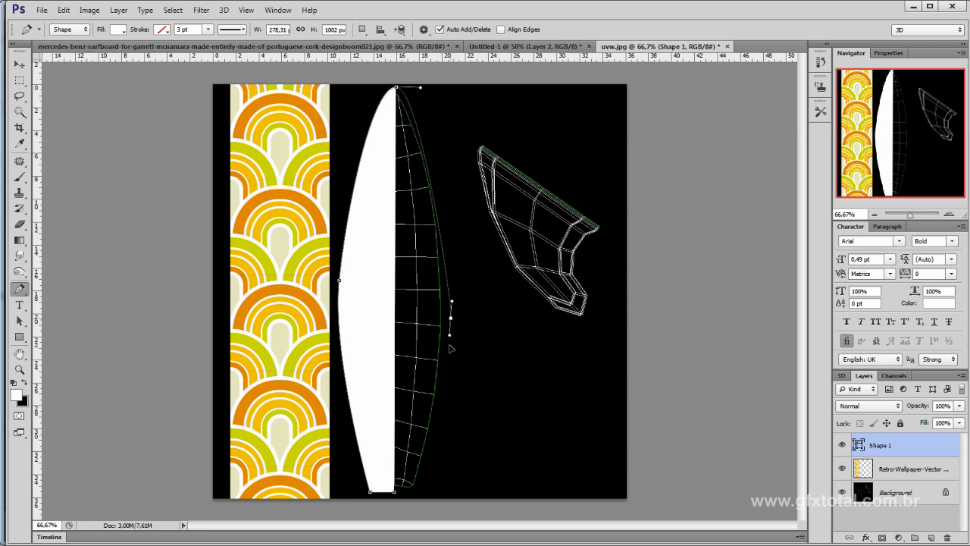
click(416, 495)
click(394, 495)
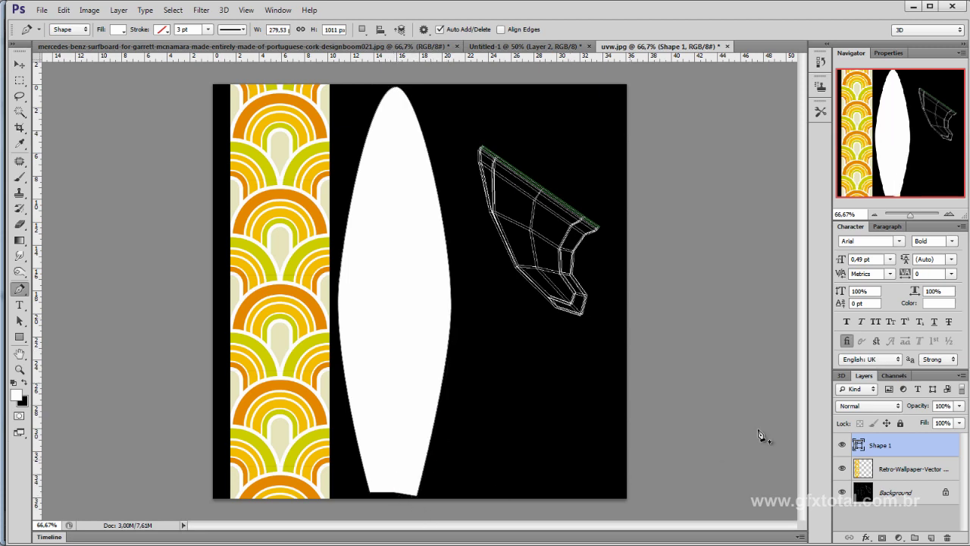
- Draw a rectangle bar filled with yellow-green sampled from the arc pattern, rotated about 53.5° across the board
click(20, 337)
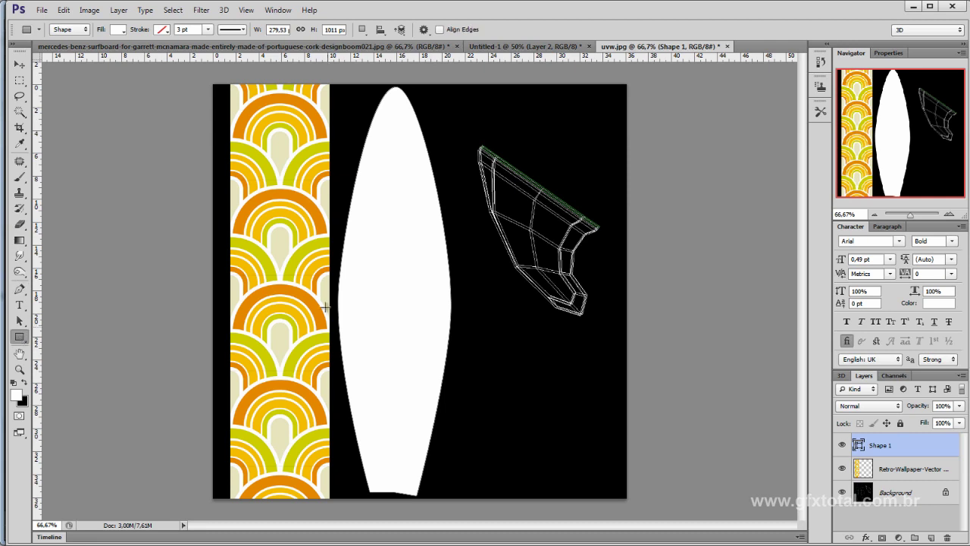
drag(326, 249, 643, 274)
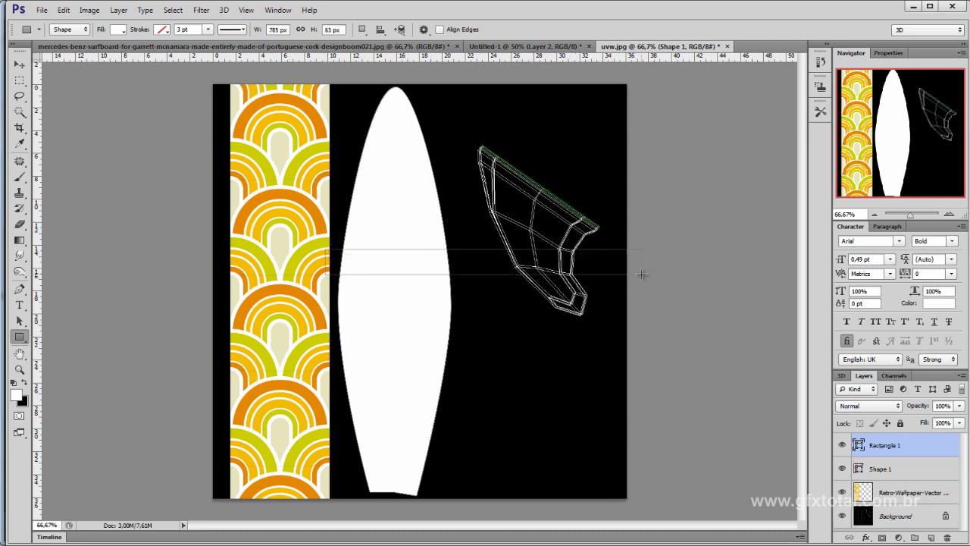
double_click(858, 447)
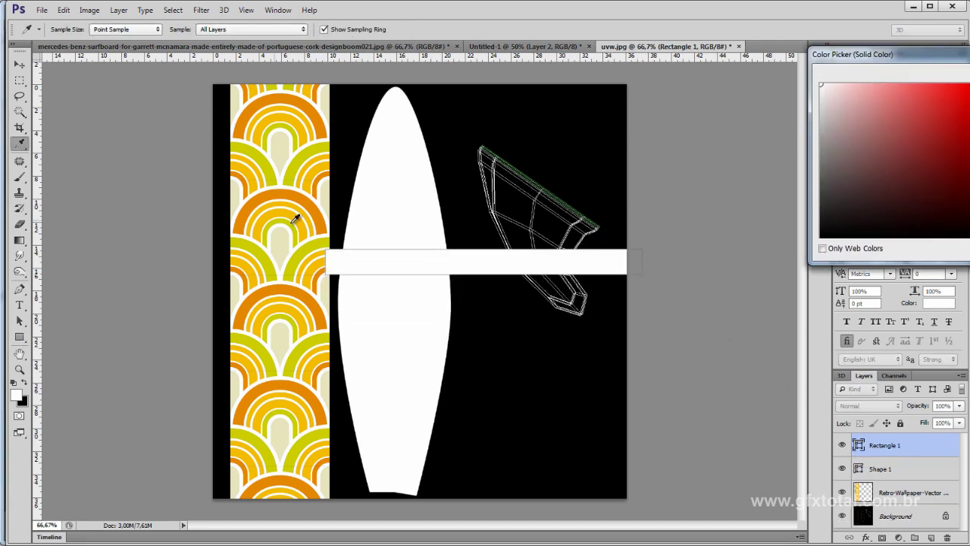
click(316, 241)
key(Return)
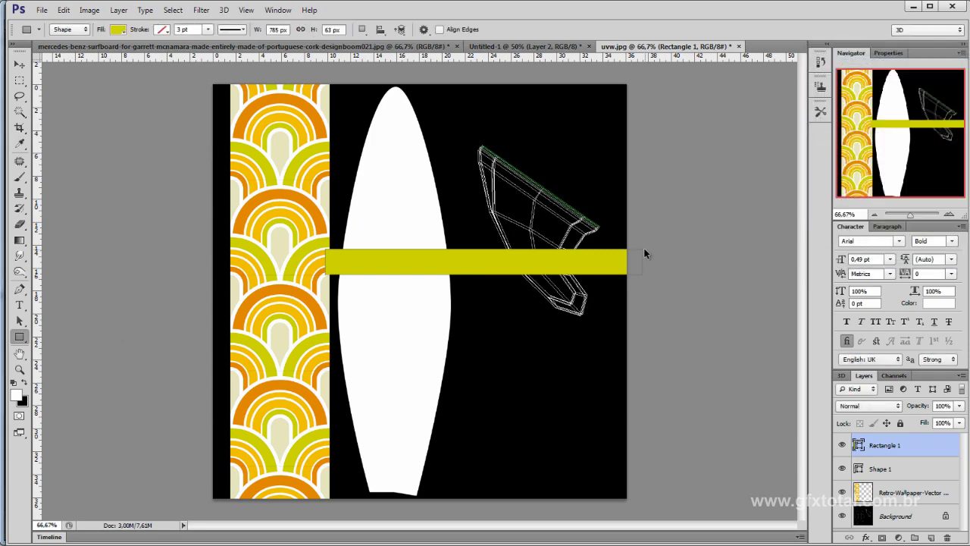
key(ctrl+t)
drag(702, 217, 626, 379)
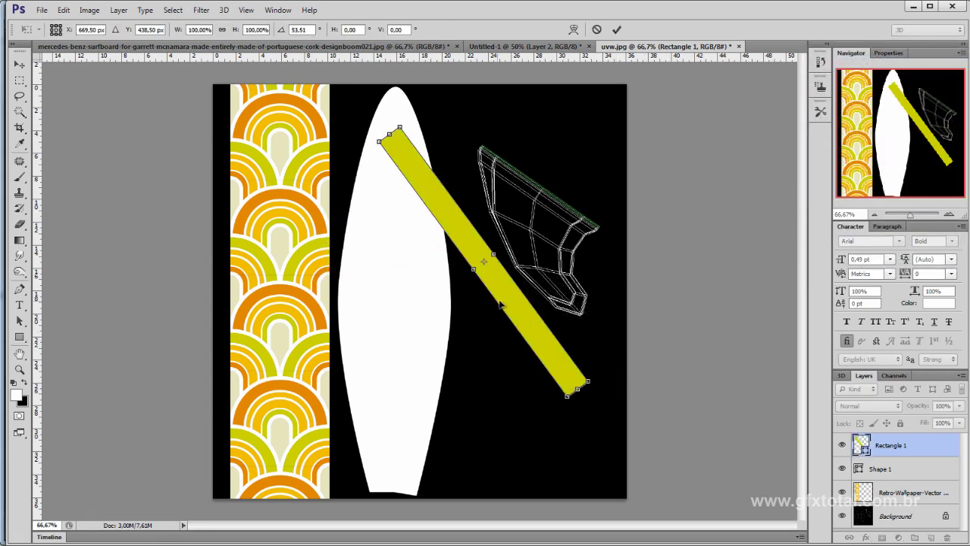
drag(486, 263, 433, 249)
drag(454, 288, 432, 279)
drag(518, 363, 536, 359)
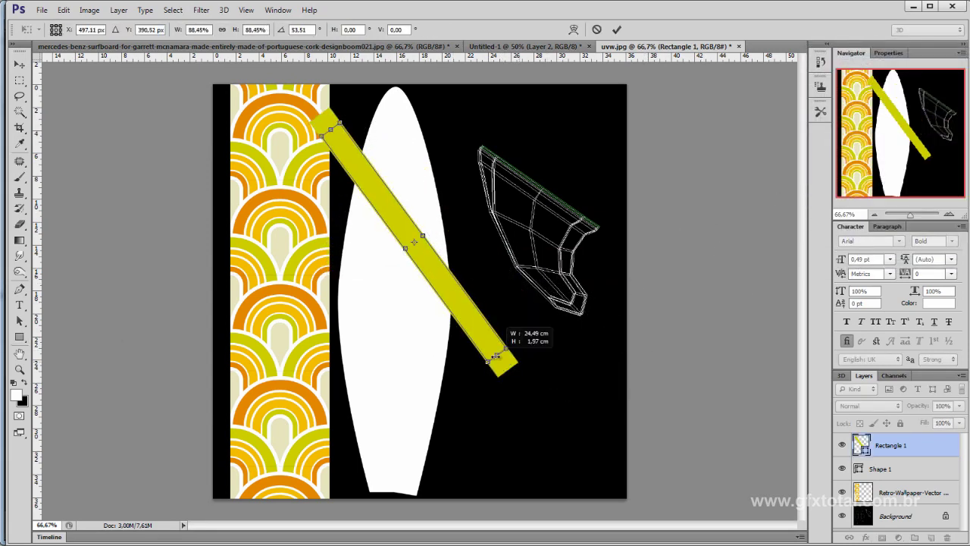
key(Return)
- Duplicate the stripe twice down-left, recolouring the copies orange and yellow-green from the pattern
click(19, 64)
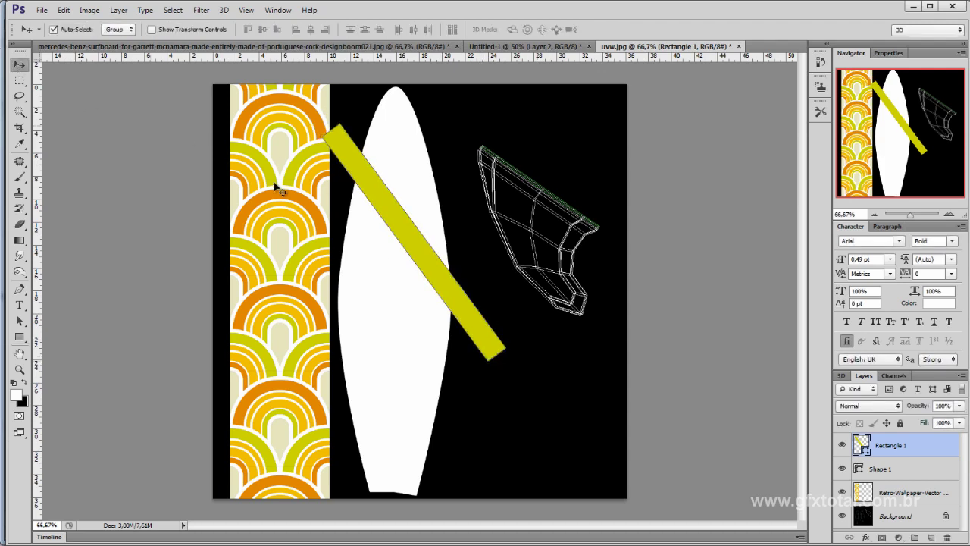
alt+drag(421, 253, 410, 302)
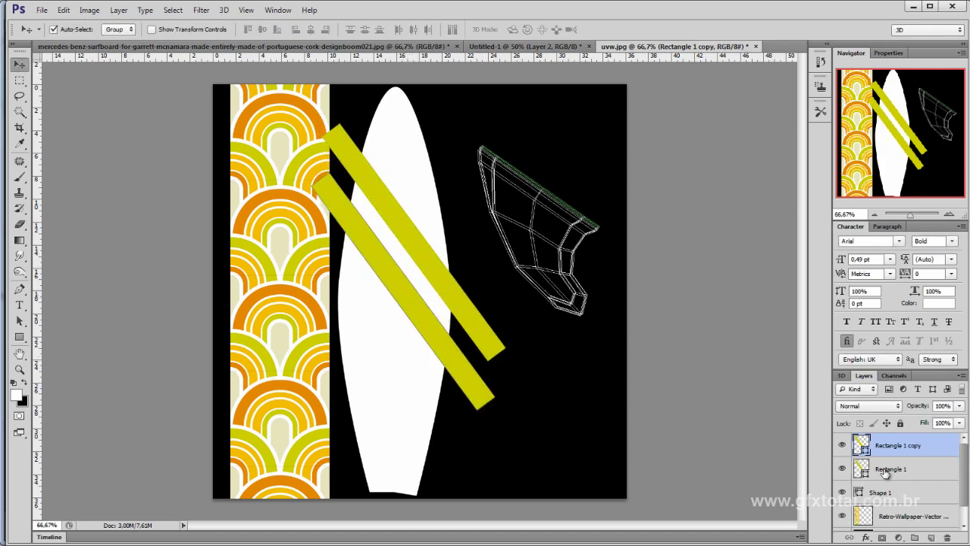
double_click(865, 449)
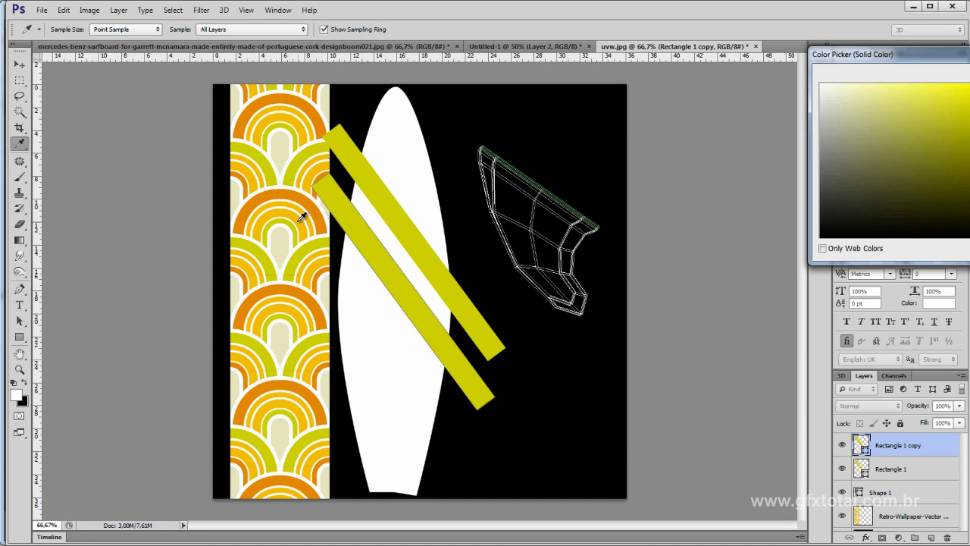
click(302, 218)
key(Return)
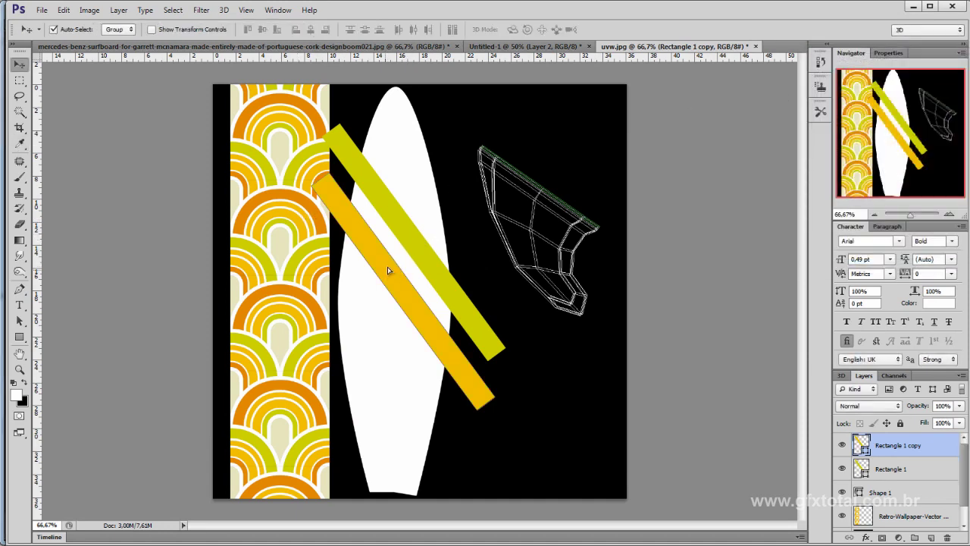
mouse_move(391, 274)
mouse_down()
mouse_move(393, 265)
mouse_move(383, 308)
mouse_up()
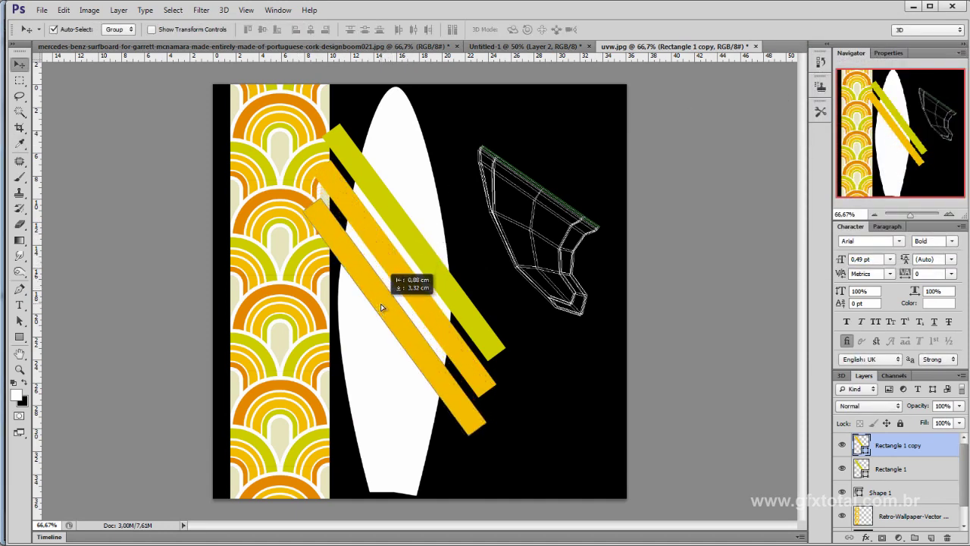
double_click(861, 447)
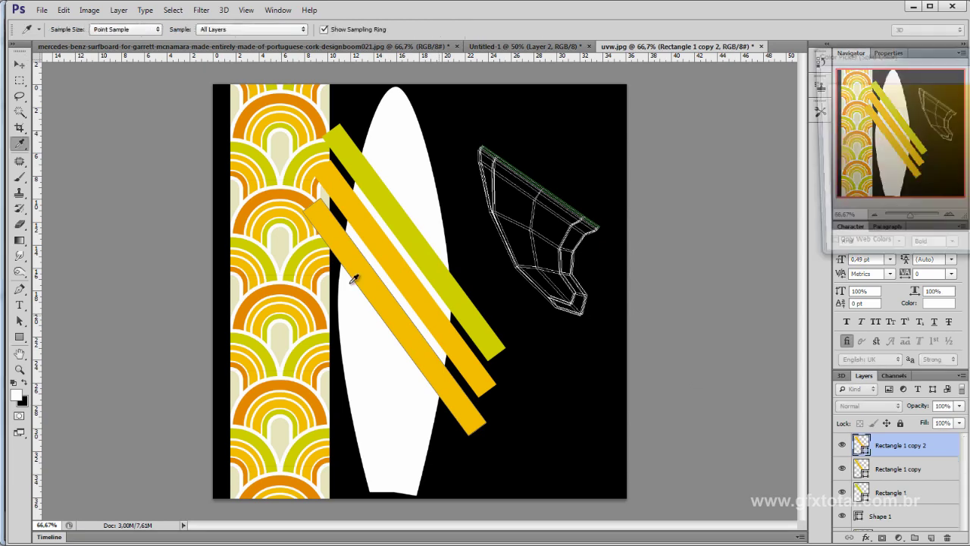
click(286, 219)
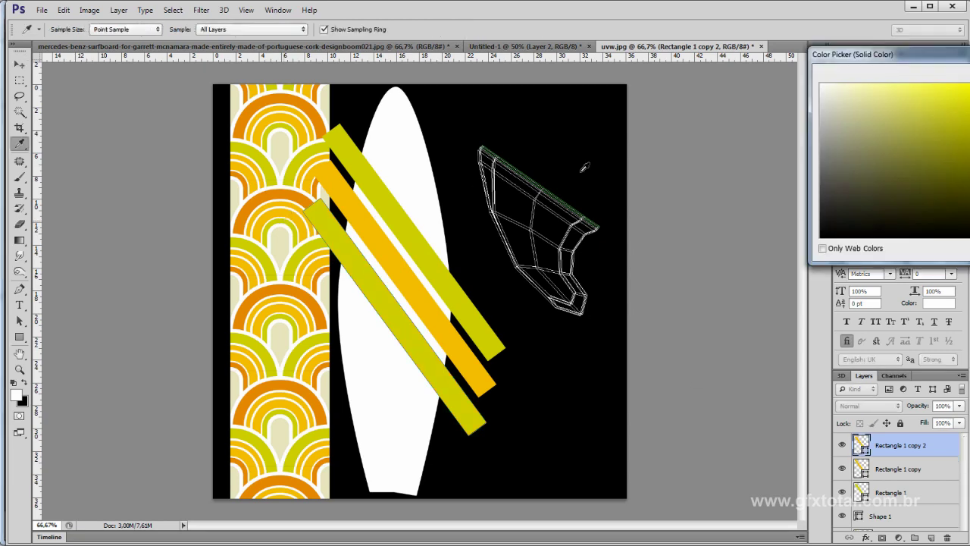
- Confirm the third stripe's yellow-green fill and nudge it slightly upward
key(Return)
drag(402, 322, 391, 311)
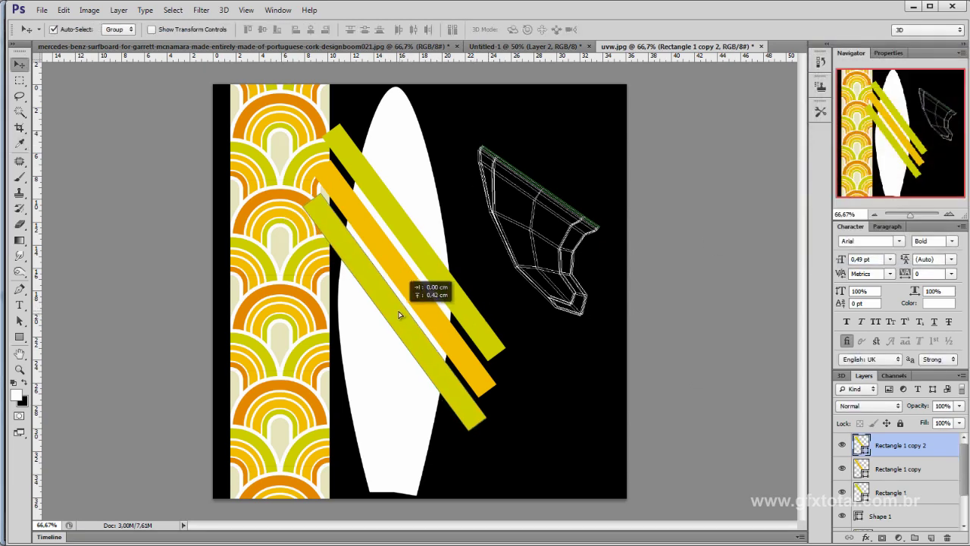
shift+click(891, 492)
key(ctrl+e)
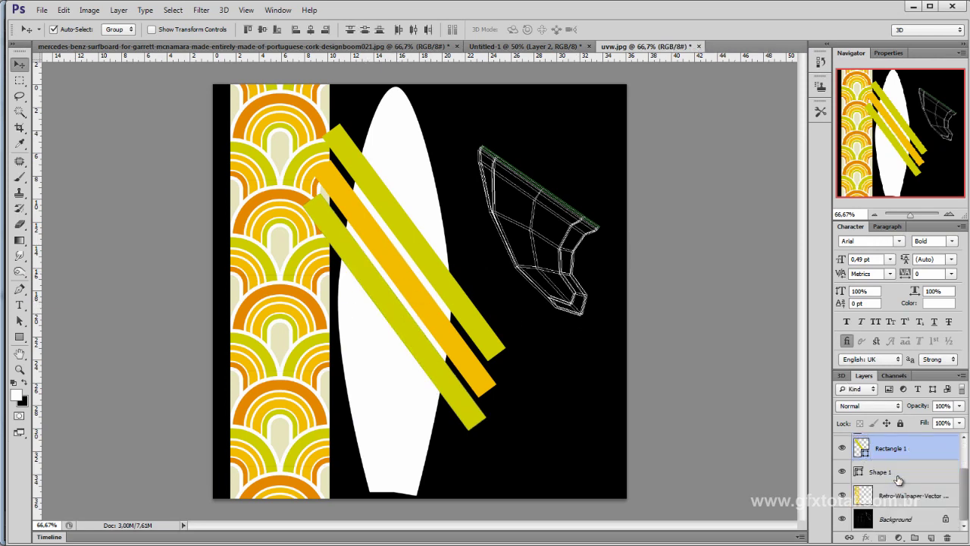
key(ctrl+z)
scroll(880, 492, down, 1)
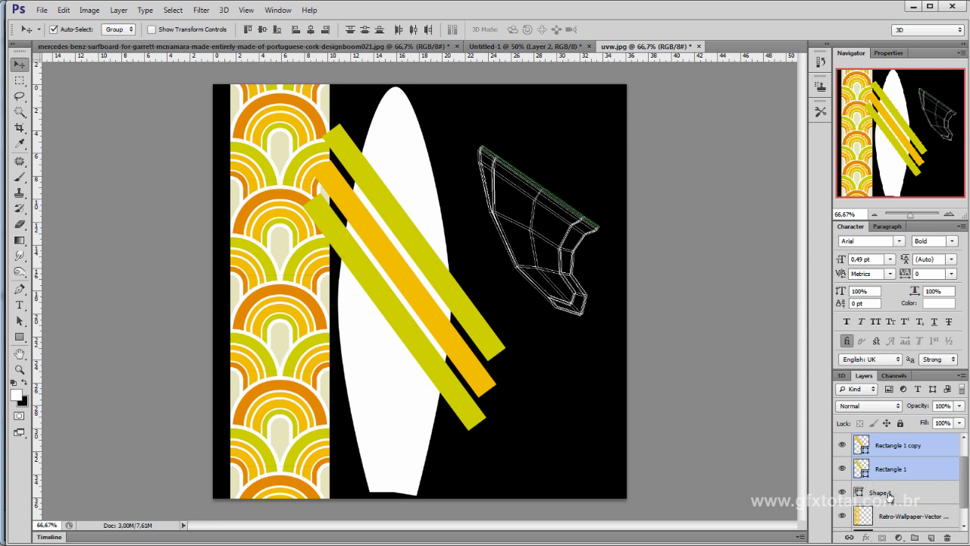
- Clip each of the three rectangle stripe layers to the Shape 1 board layer
click(850, 493)
click(843, 493)
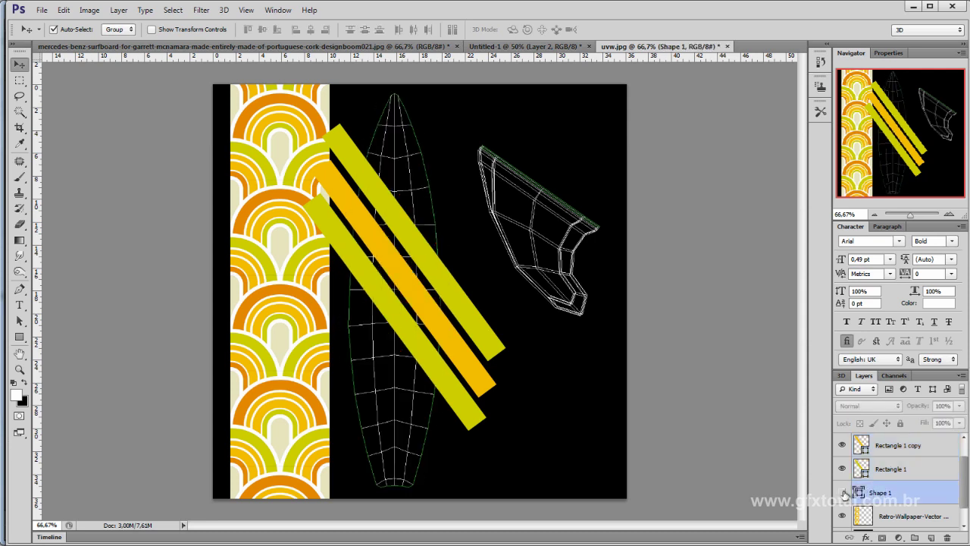
click(842, 493)
scroll(875, 491, up, 1)
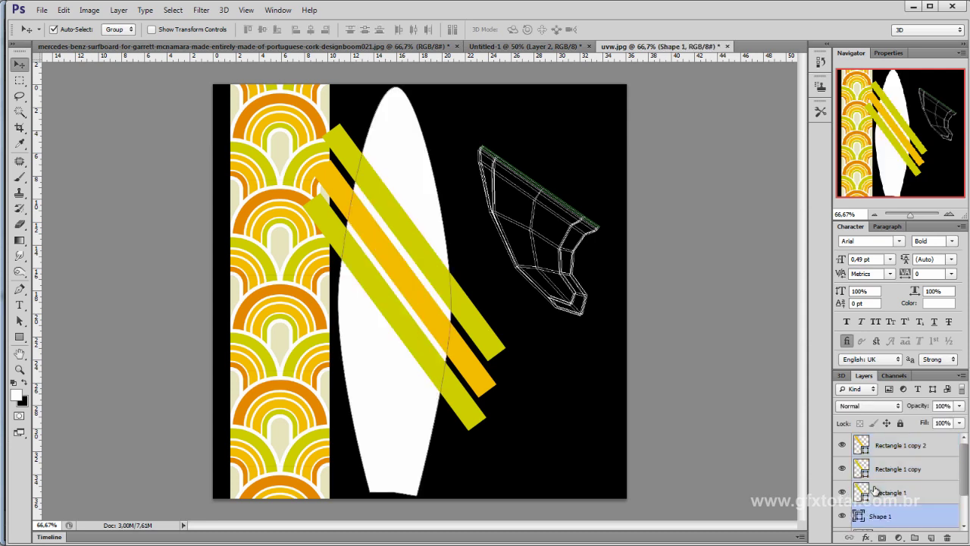
drag(868, 368, 873, 228)
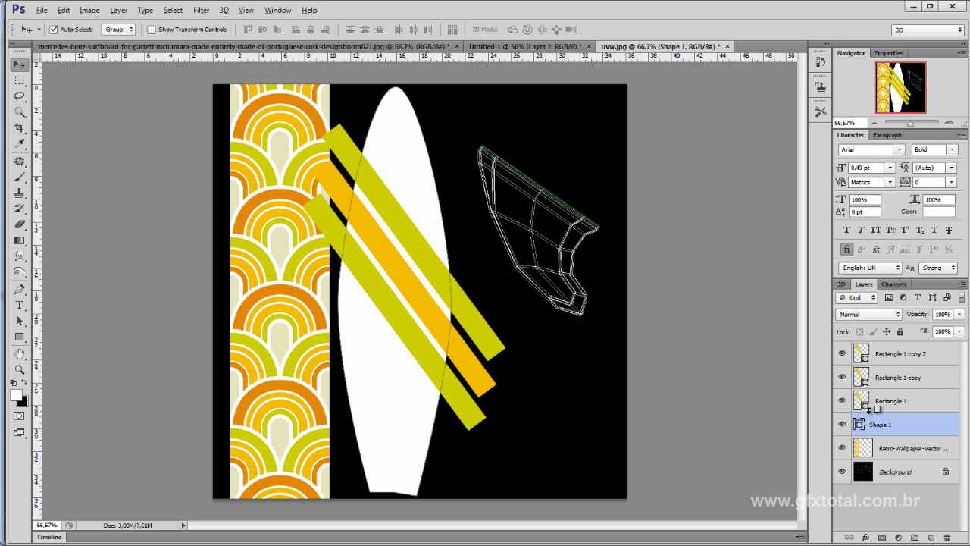
alt+click(869, 413)
alt+click(869, 389)
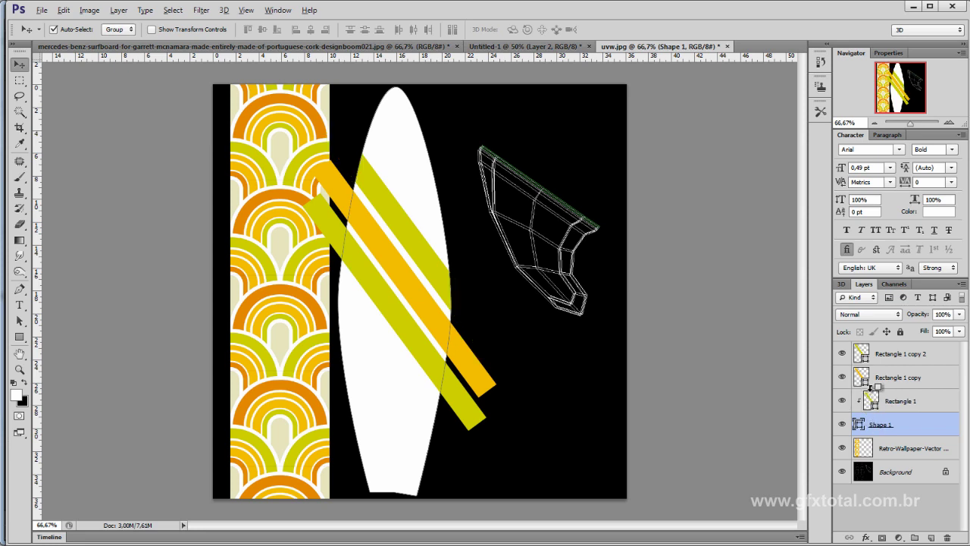
alt+click(874, 366)
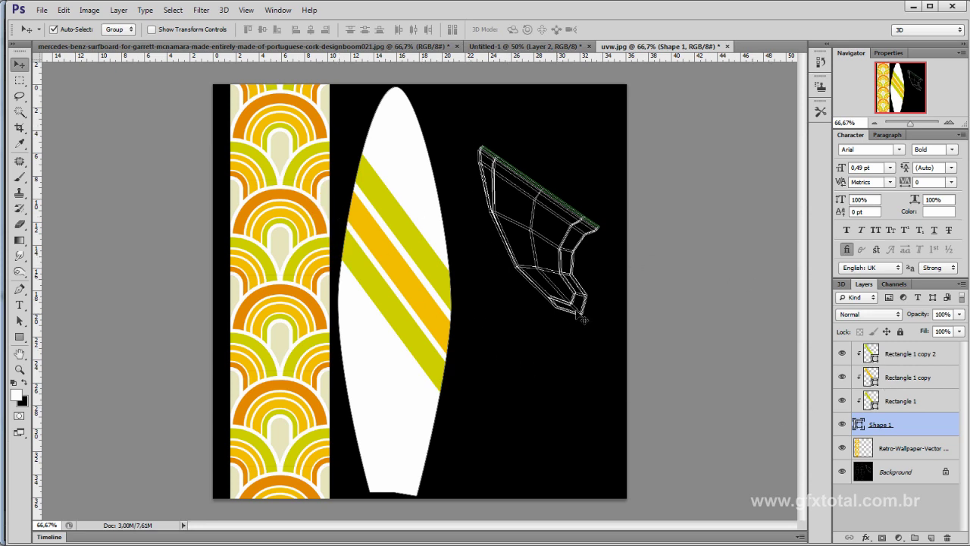
- Trace the fin outline over the UV wireframe with the Pen tool as Shape 2
key(p)
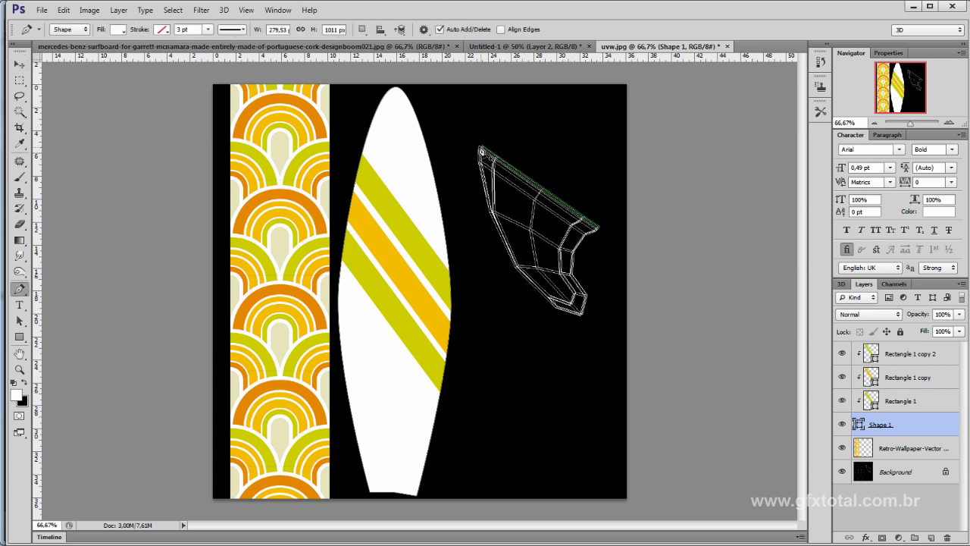
click(477, 138)
click(470, 162)
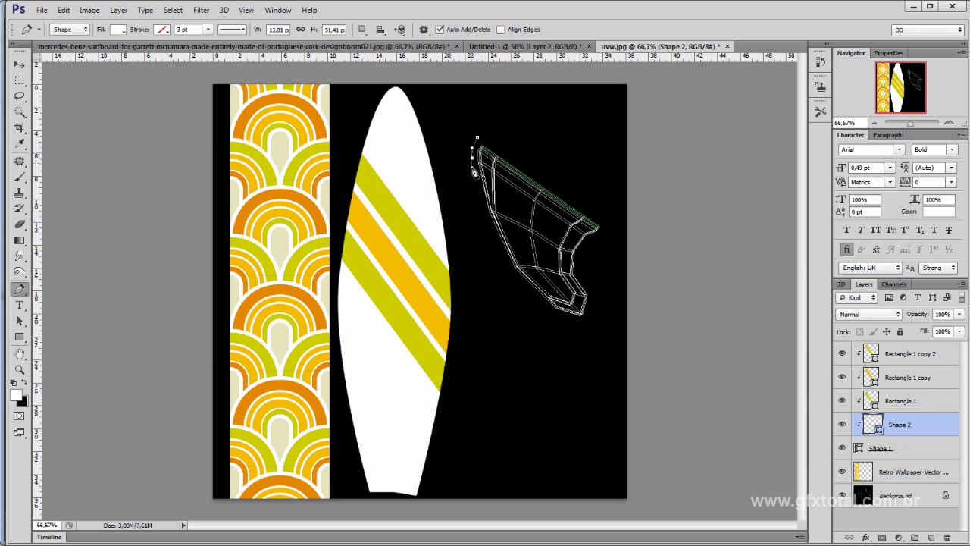
click(488, 245)
click(514, 277)
click(538, 309)
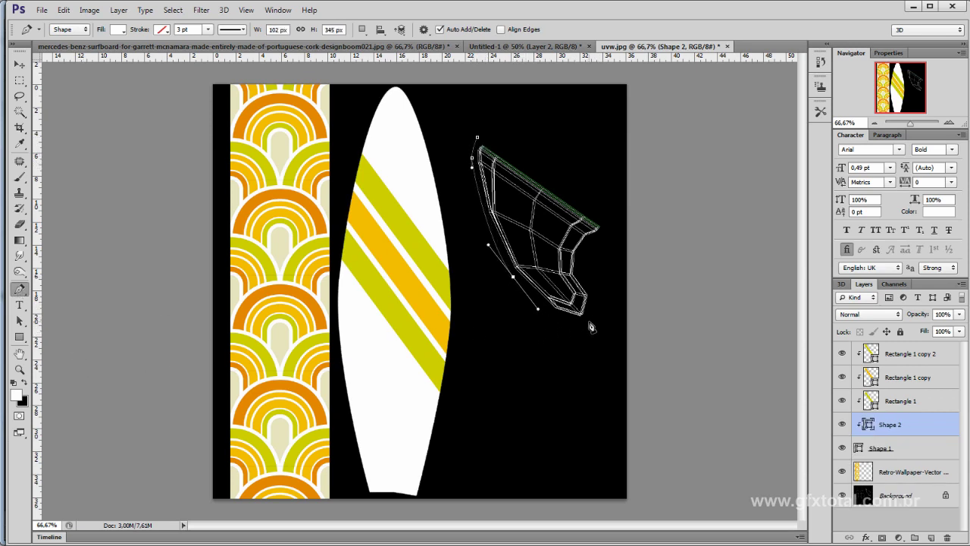
drag(589, 321, 600, 305)
click(591, 278)
click(599, 244)
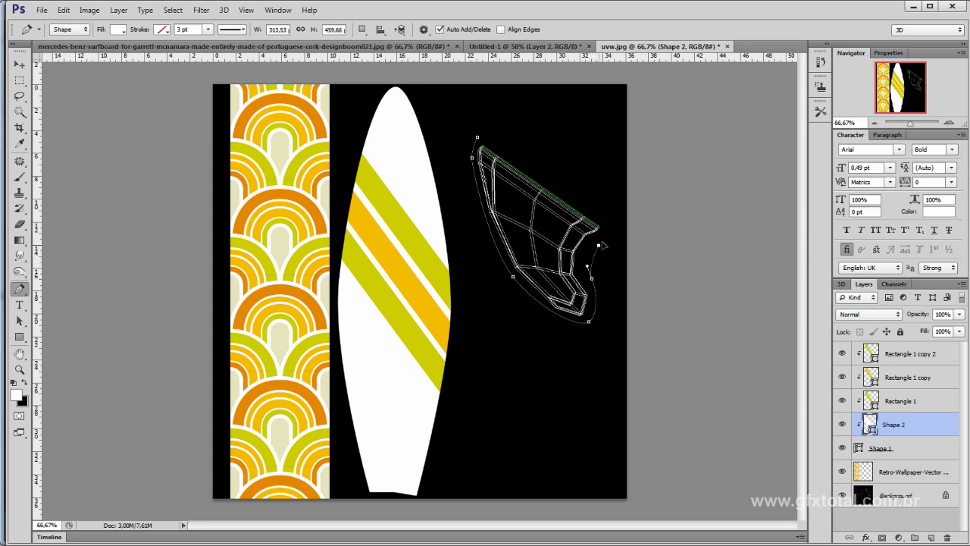
click(613, 218)
click(503, 136)
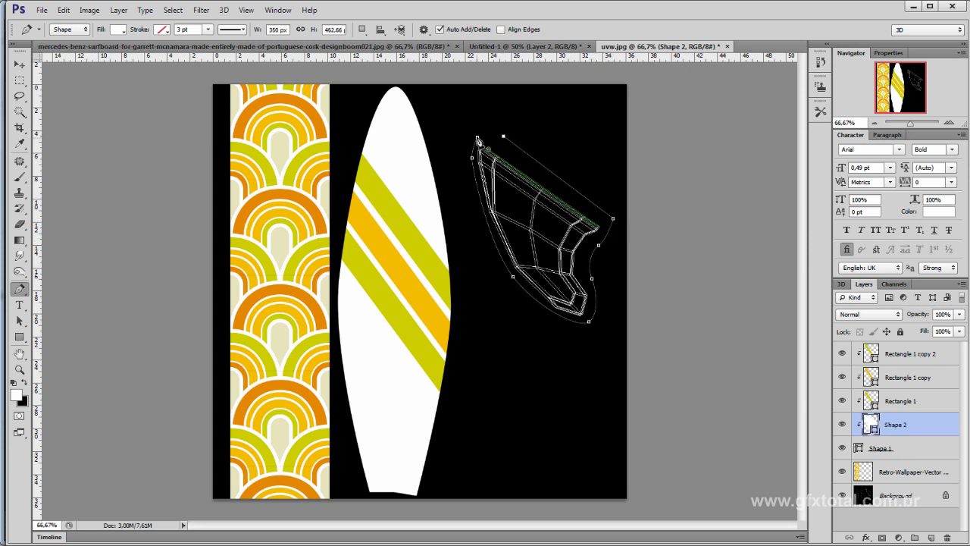
click(478, 138)
- Move Shape 2 above the stripes, release its clipping mask, and fill it with the stripes' orange
drag(886, 428, 885, 352)
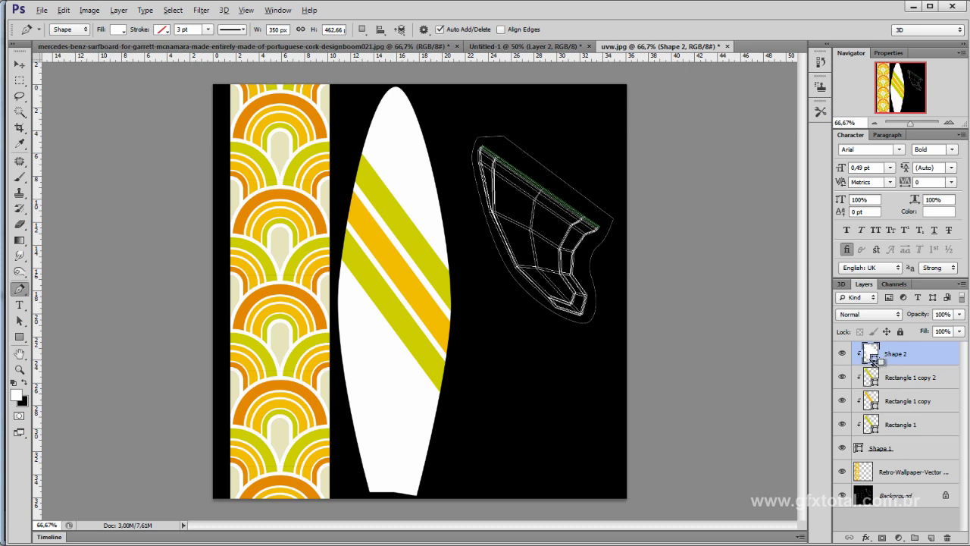
alt+click(873, 361)
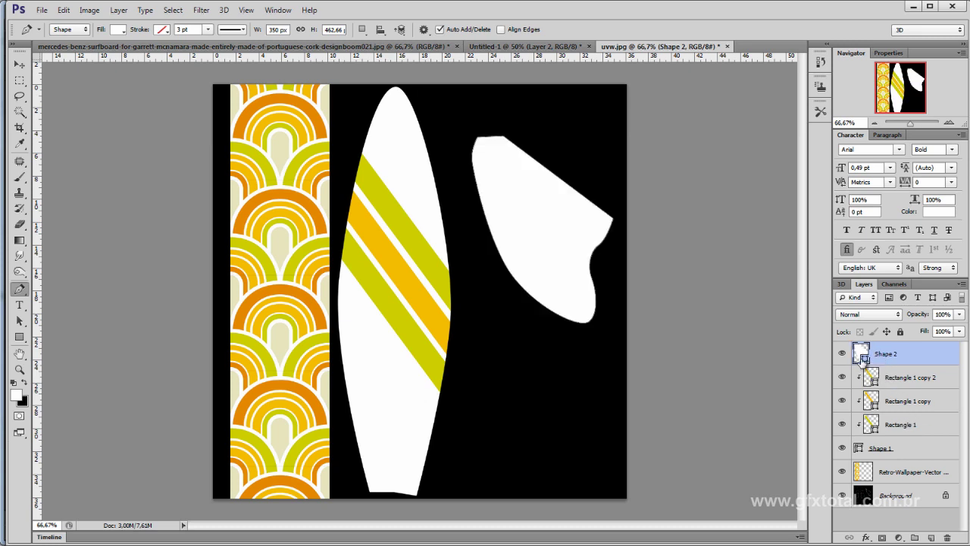
double_click(863, 353)
click(418, 282)
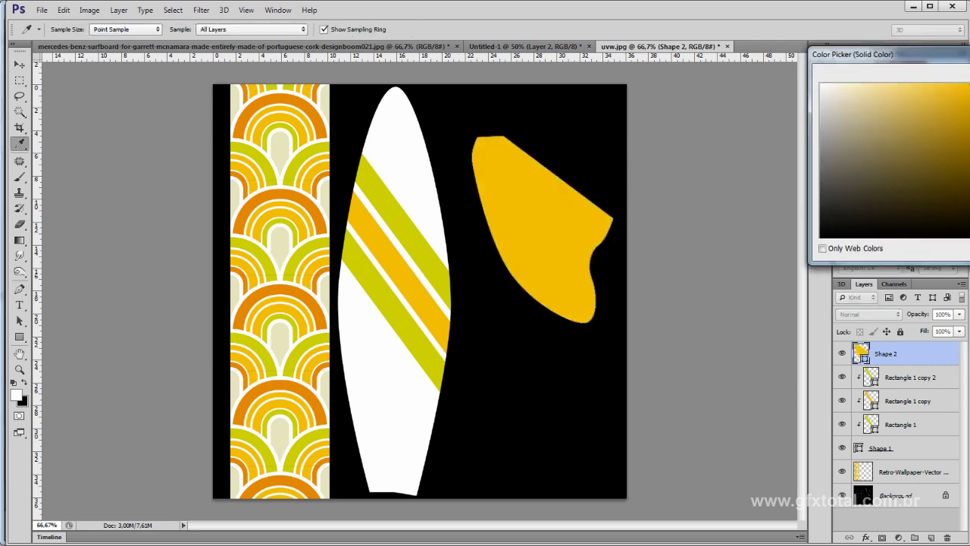
key(Return)
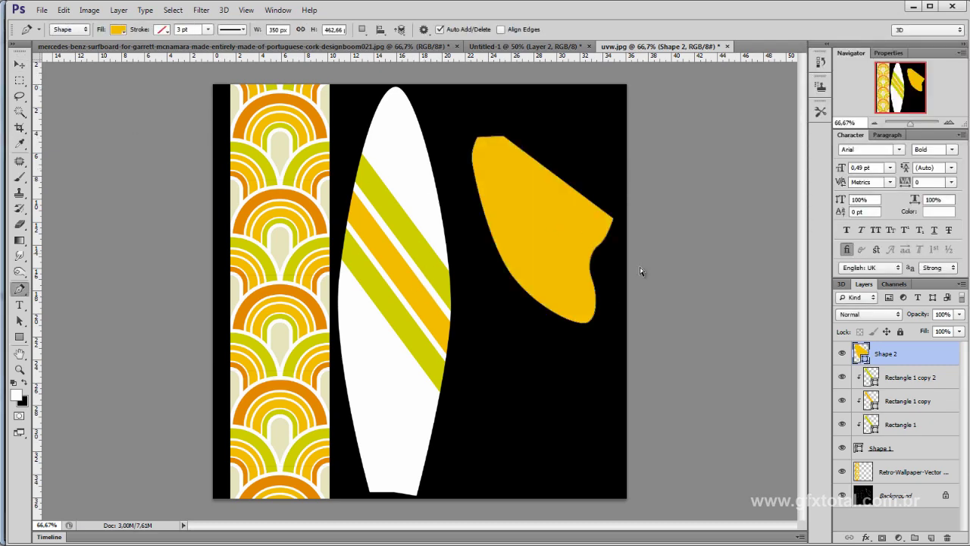
key(ctrl+shift+s)
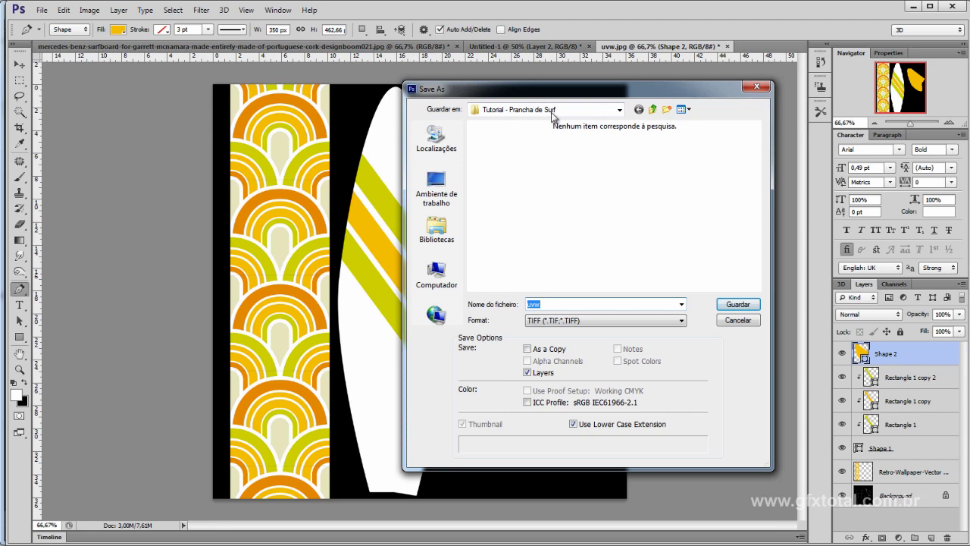
- Save the texture as JPEG 'textura-color' with JPEG quality 12
click(574, 320)
click(556, 403)
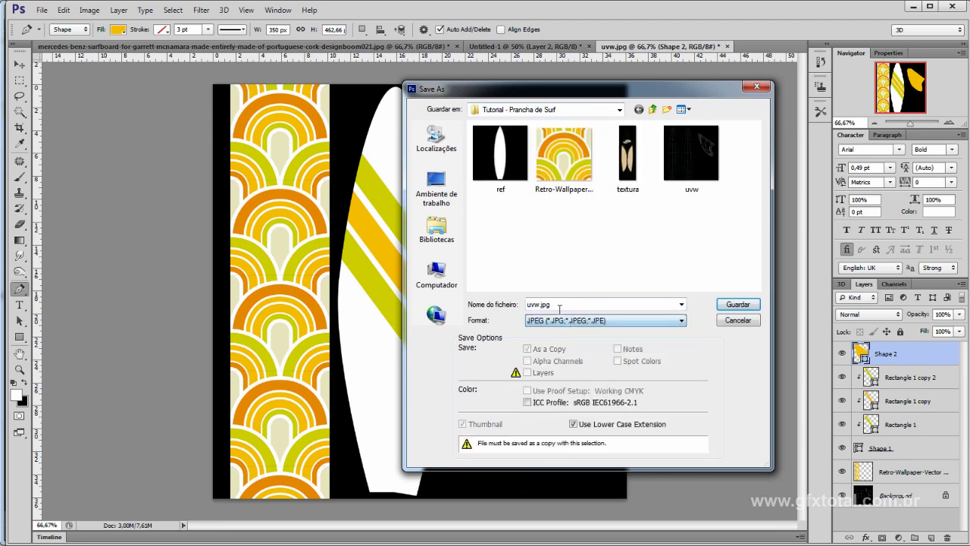
text(textura-color)
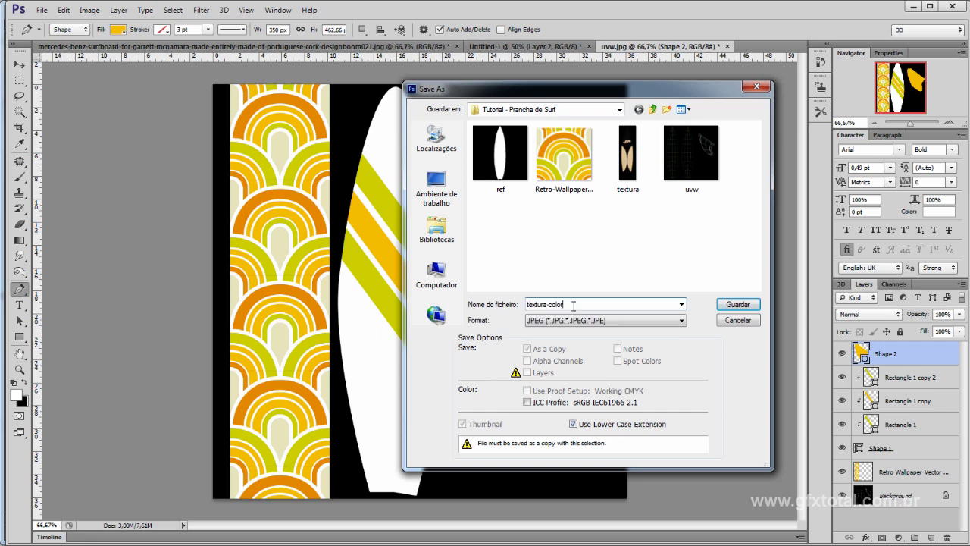
key(Tab)
key(Return)
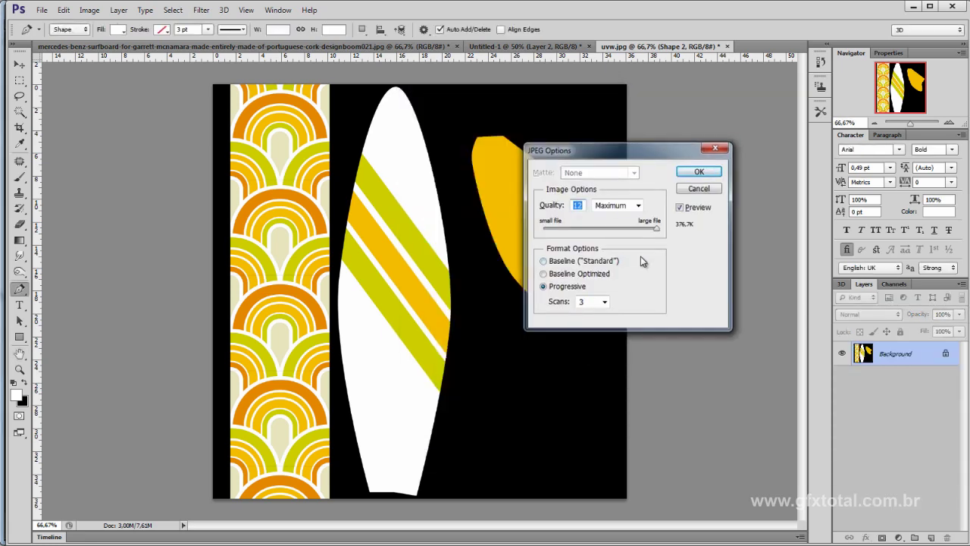
key(Return)
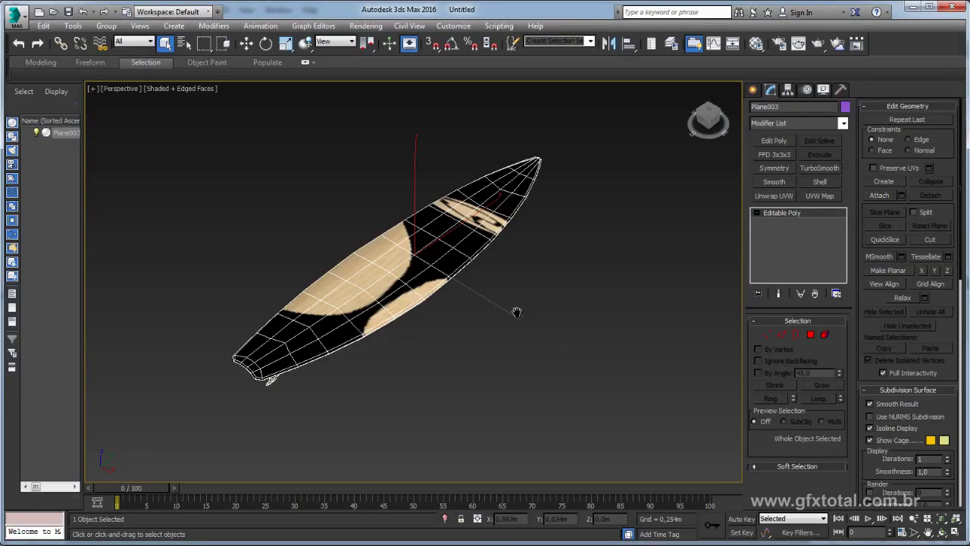
- Assign a fresh material from the Material Editor to the surfboard
alt+middle_drag(515, 313, 749, 68)
key(m)
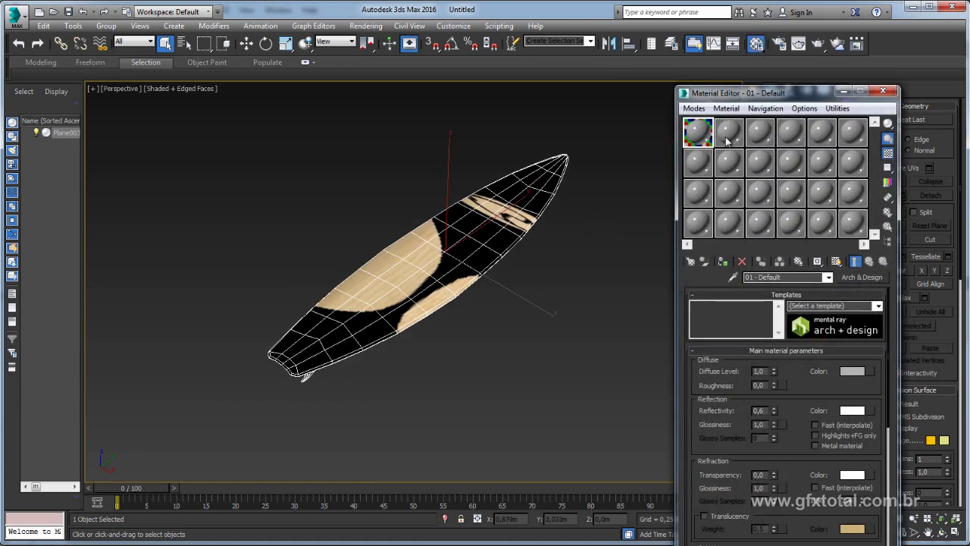
drag(730, 142, 492, 247)
click(730, 133)
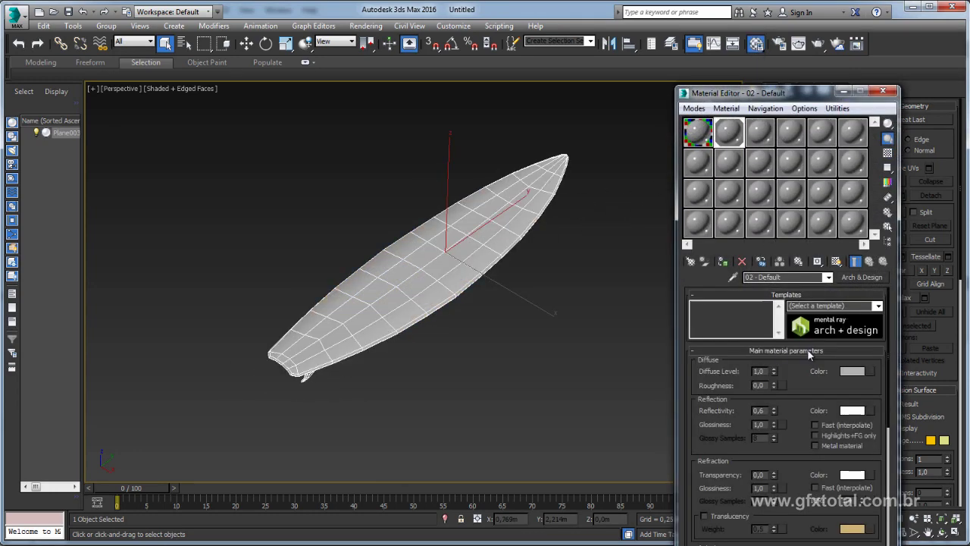
- Load textura-color.jpg as the material's diffuse bitmap and show it shaded in the viewport
click(869, 372)
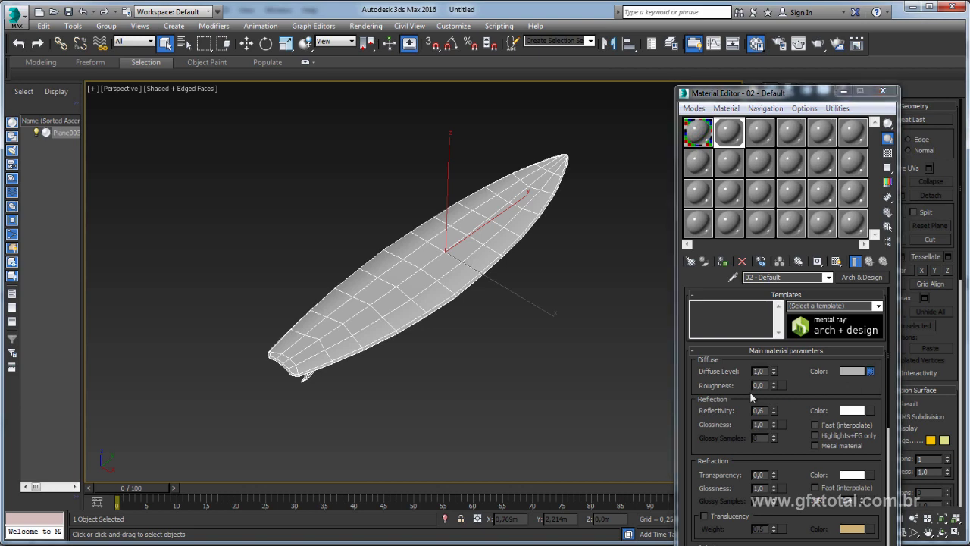
double_click(477, 186)
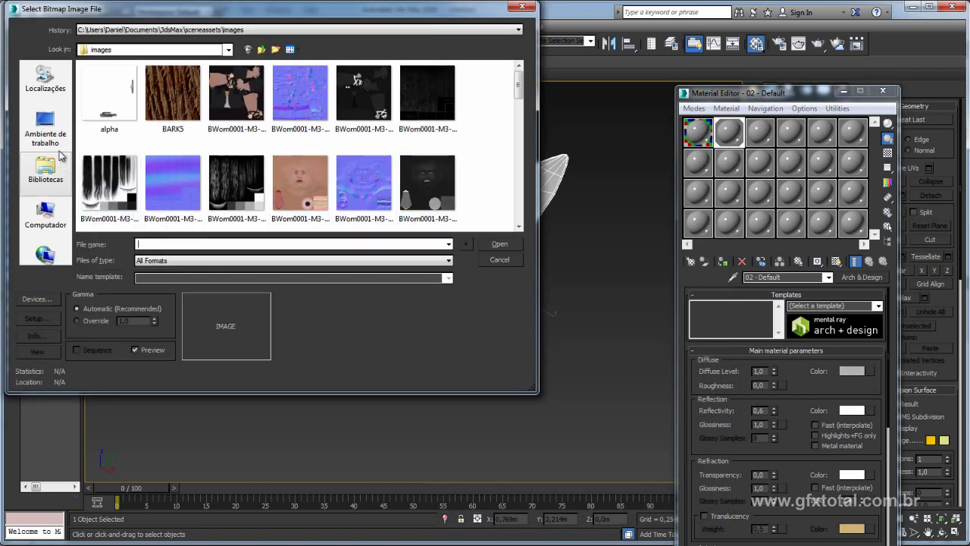
click(44, 127)
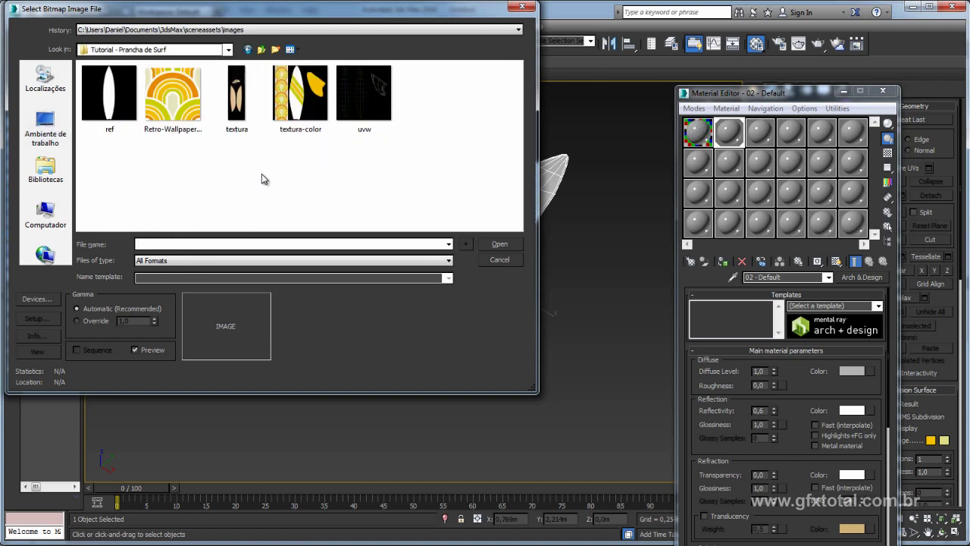
click(297, 90)
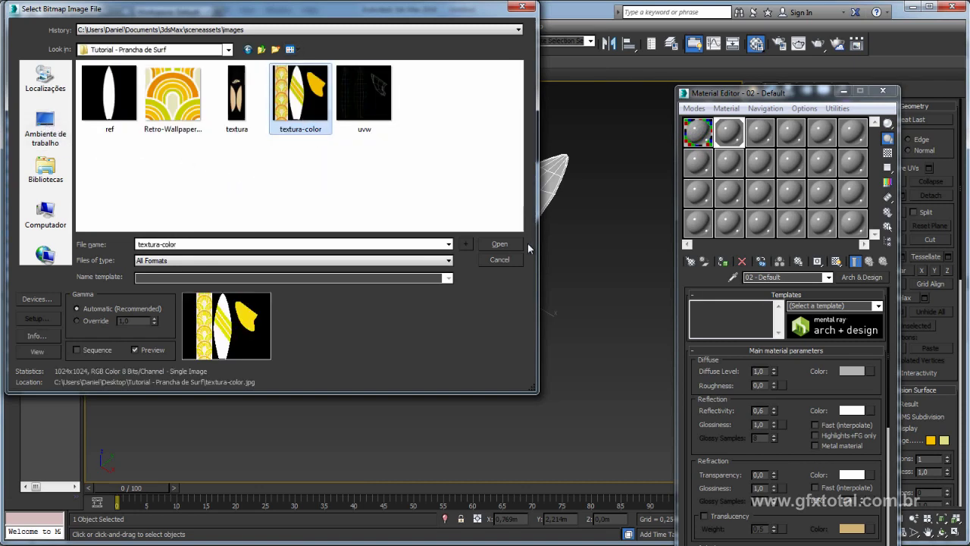
click(499, 244)
click(833, 262)
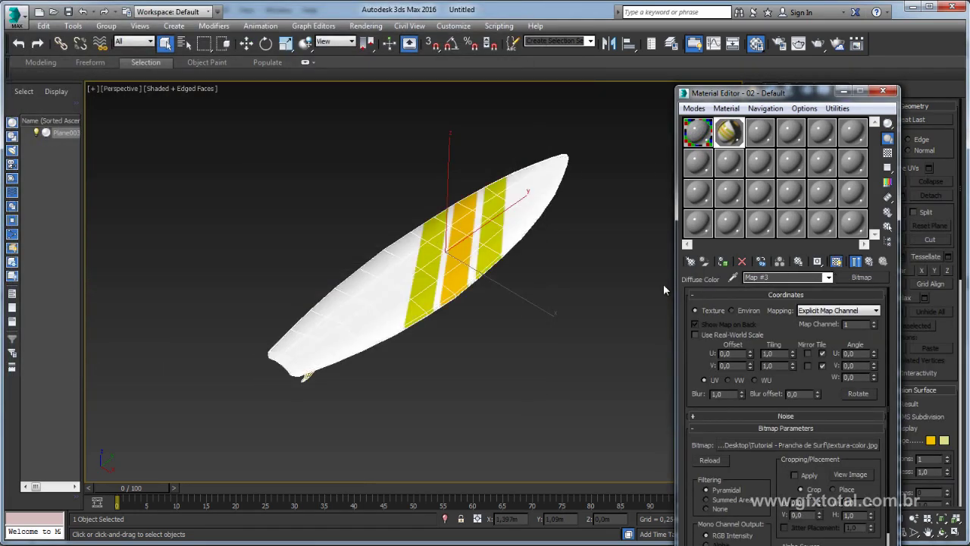
click(883, 92)
mouse_move(578, 211)
alt+middle_down()
mouse_move(616, 247)
mouse_move(542, 262)
mouse_move(592, 212)
mouse_move(582, 252)
mouse_move(614, 269)
alt+middle_up()
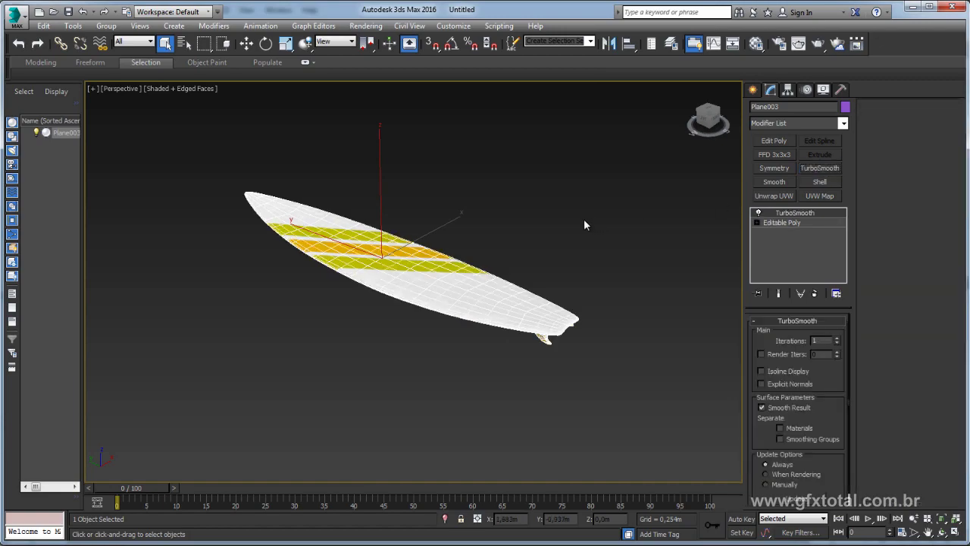
- Turn off Edged Faces with F4 and orbit the textured board from above and edge-on
click(519, 211)
mouse_move(520, 211)
alt+middle_down()
mouse_move(433, 260)
mouse_move(500, 278)
mouse_move(555, 242)
mouse_move(494, 286)
mouse_move(544, 190)
mouse_move(504, 290)
mouse_move(521, 258)
mouse_move(521, 191)
mouse_move(552, 147)
mouse_move(623, 151)
mouse_move(602, 175)
mouse_move(531, 206)
mouse_move(555, 231)
mouse_move(568, 281)
mouse_move(477, 292)
mouse_move(379, 336)
mouse_move(336, 364)
mouse_move(320, 415)
mouse_move(285, 333)
mouse_move(287, 292)
mouse_move(360, 255)
alt+middle_up()
key(F4)
scroll(421, 287, up, 3)
mouse_move(421, 287)
alt+middle_down()
mouse_move(403, 307)
mouse_move(336, 313)
mouse_move(385, 320)
alt+middle_up()
mouse_move(452, 319)
alt+middle_down()
mouse_move(422, 294)
mouse_move(561, 192)
alt+middle_up()
click(561, 274)
mouse_move(561, 274)
alt+middle_down()
mouse_move(566, 311)
mouse_move(480, 329)
mouse_move(397, 301)
mouse_move(330, 306)
alt+middle_up()
scroll(331, 307, down, 2)
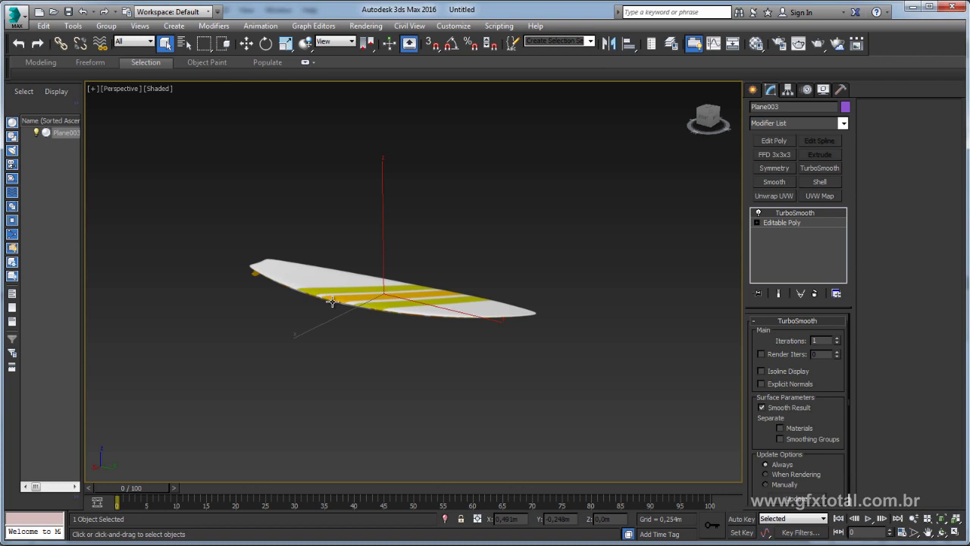
alt+middle_drag(332, 302, 269, 202)
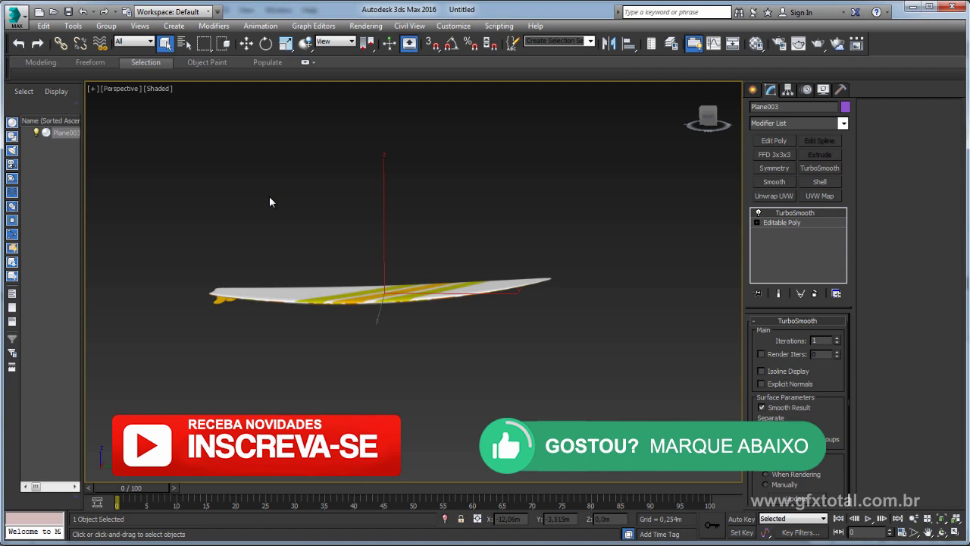
alt+middle_drag(449, 256, 393, 188)
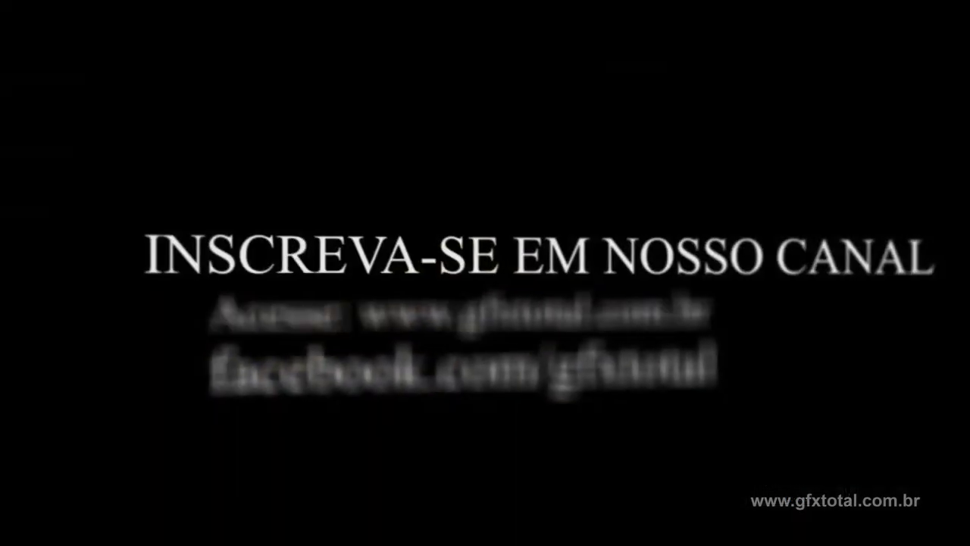